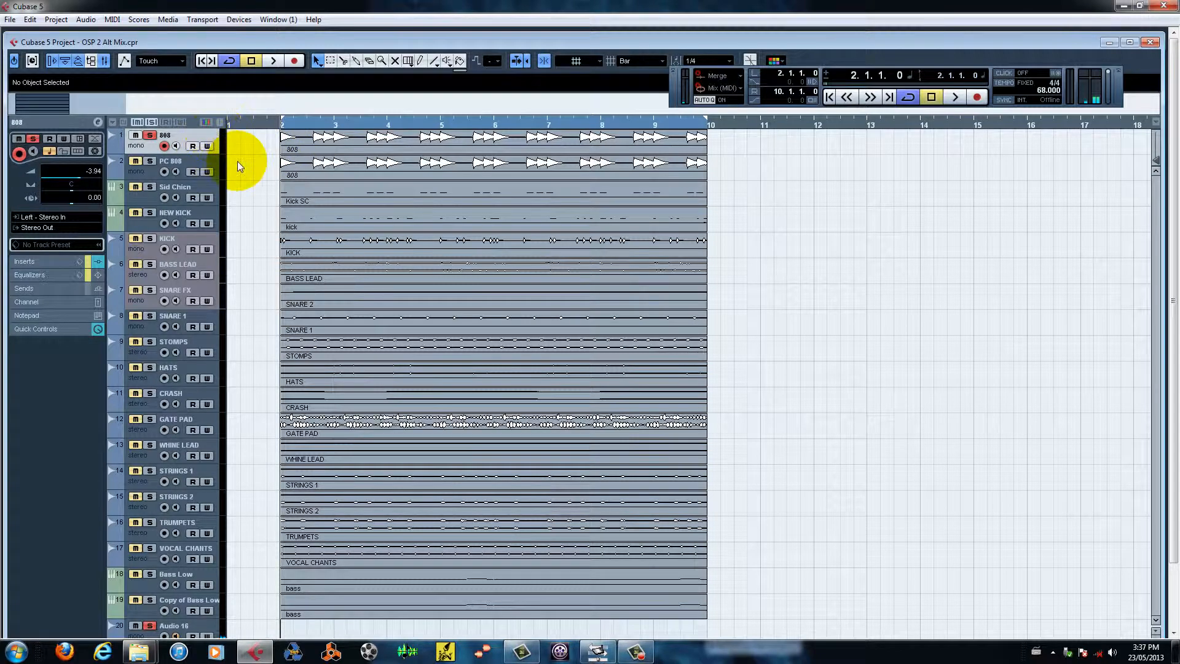
Step: Start playback of the loop and open the channel settings of the soloed 808 track
key(space)
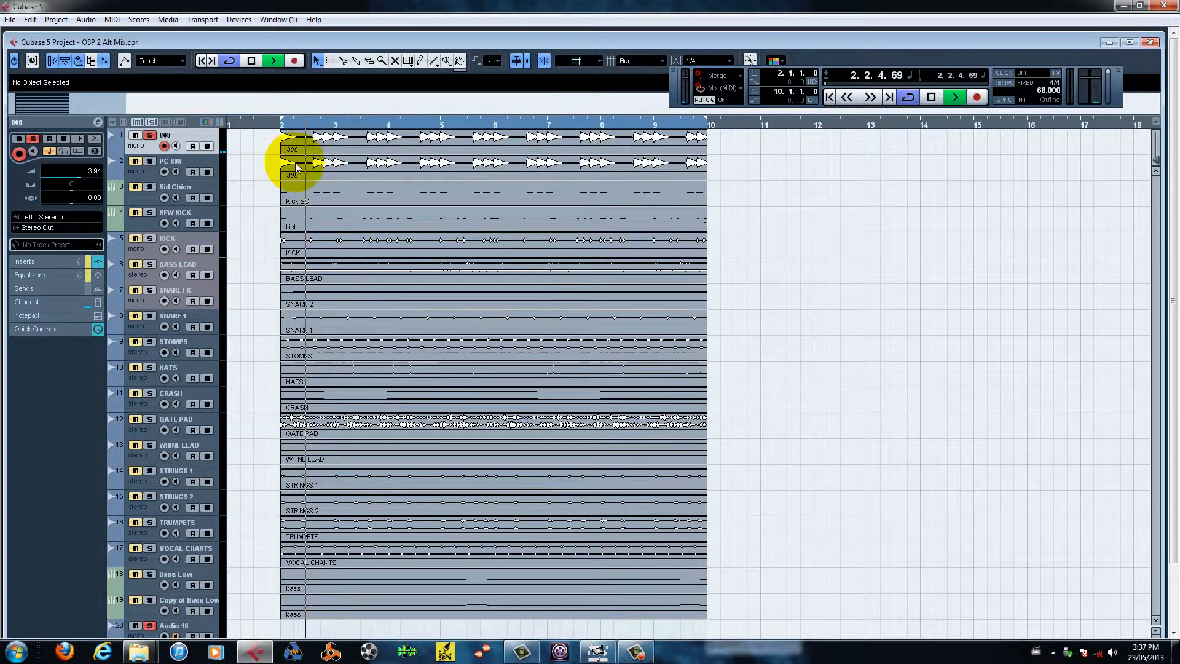
click(96, 122)
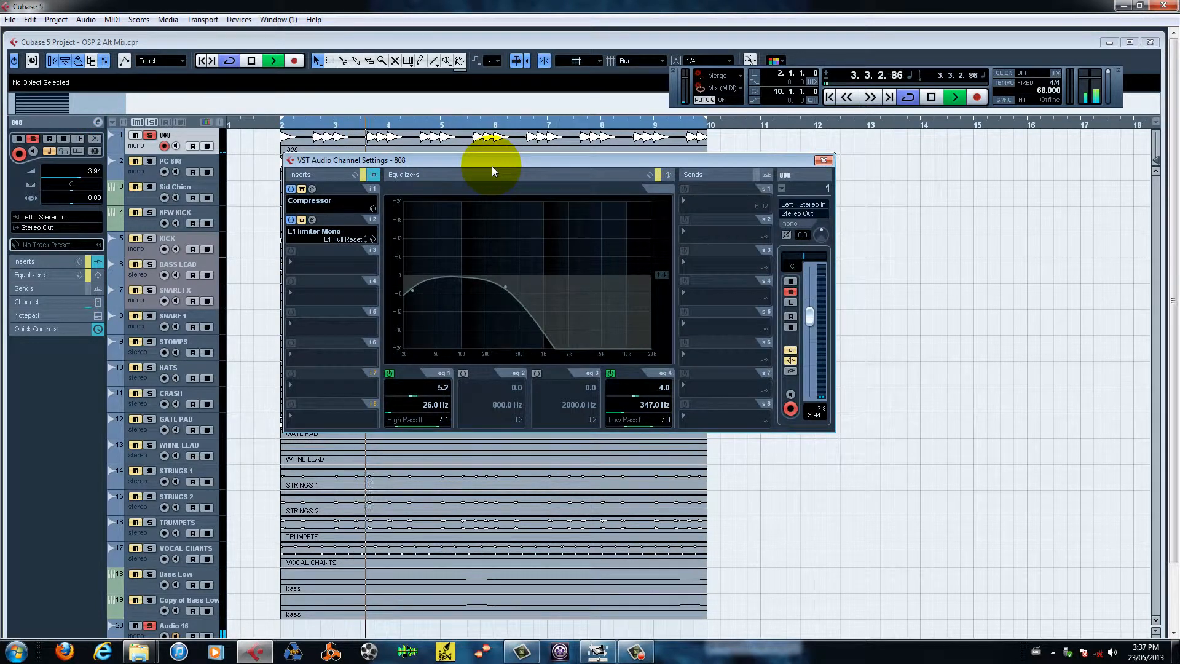
drag(501, 161, 512, 164)
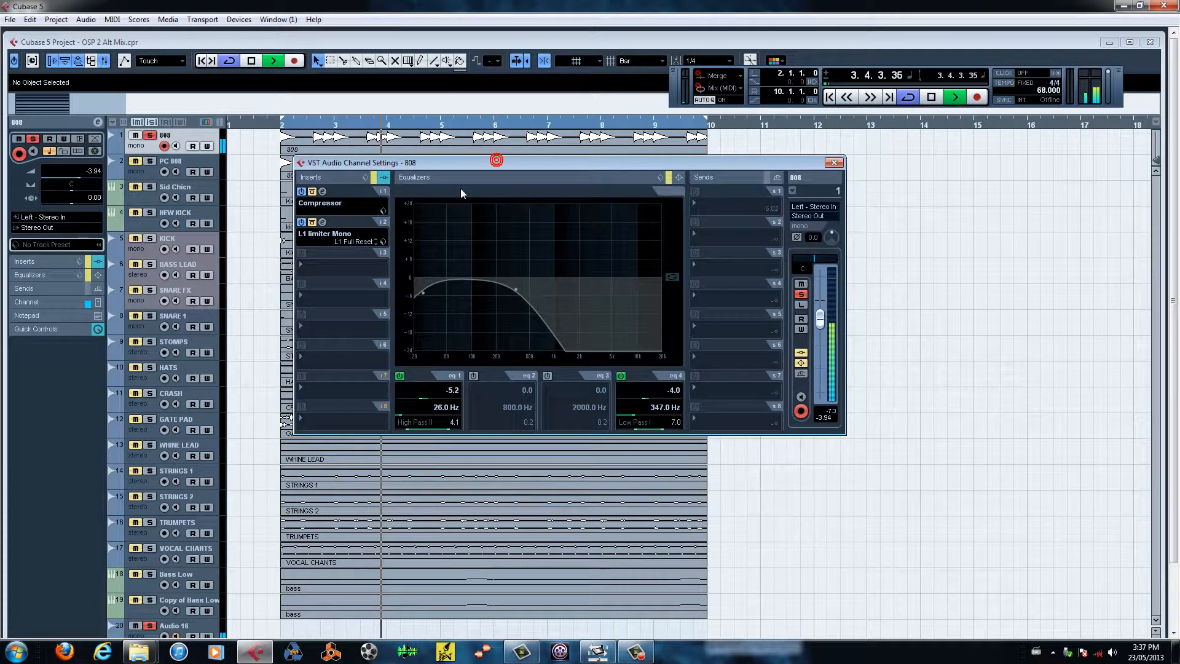
Step: Compare the 808 channel with its equalizer bypassed and active, leaving the equalizer switched on
click(400, 377)
click(399, 377)
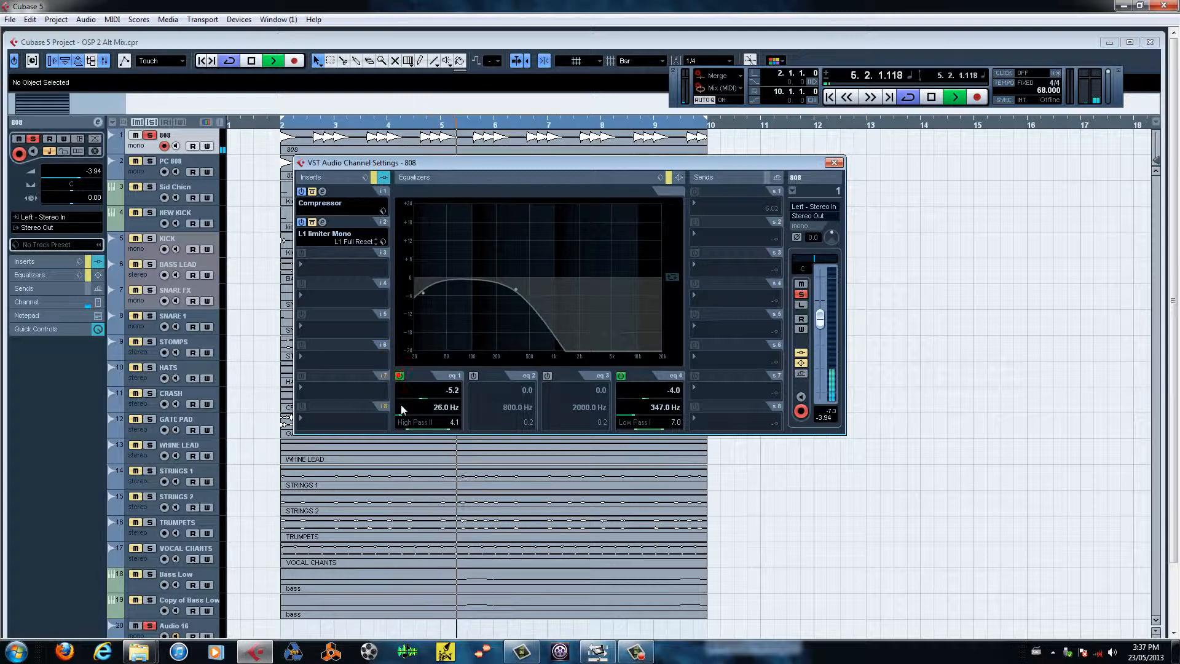
click(800, 363)
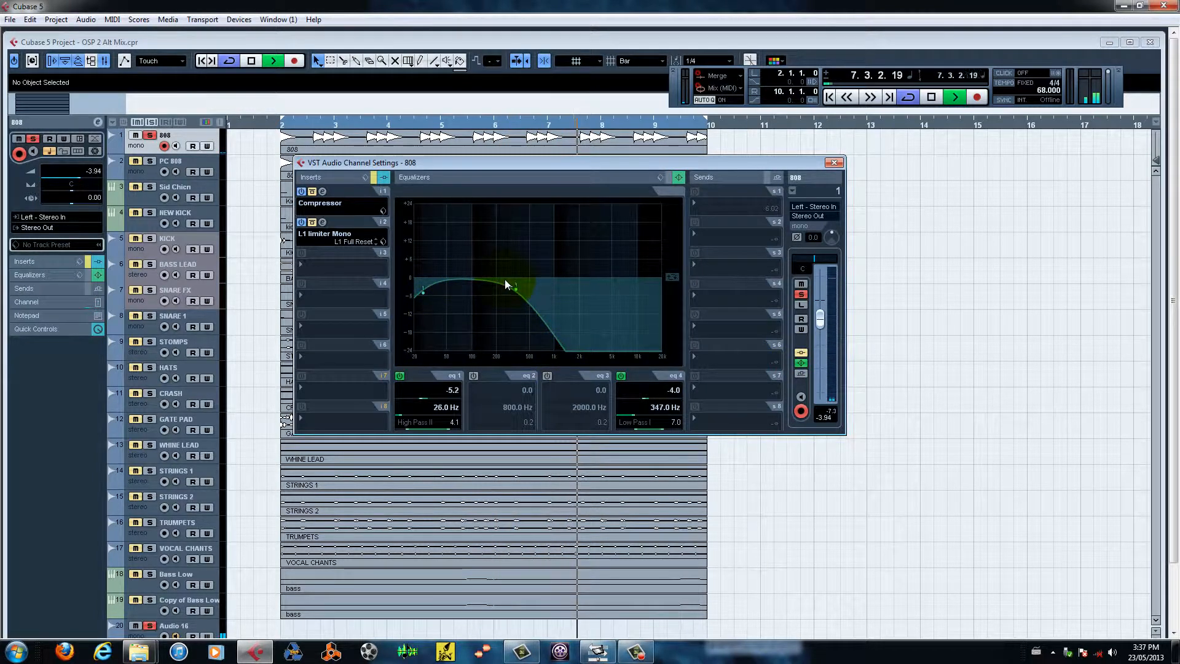
click(802, 365)
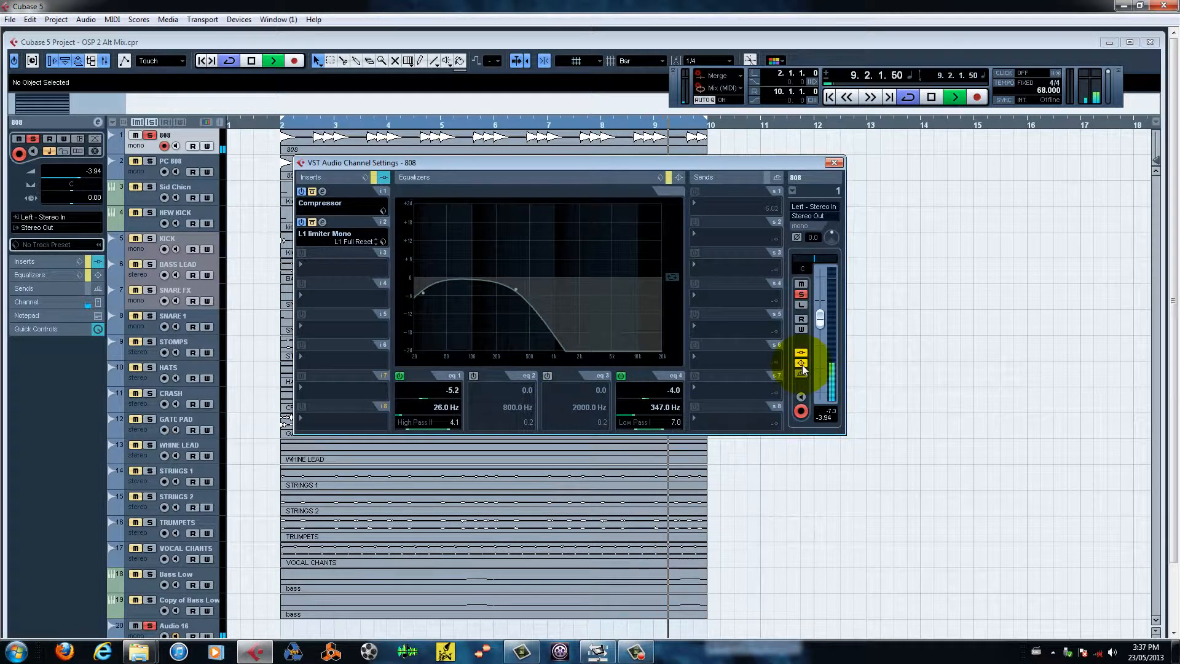
click(802, 364)
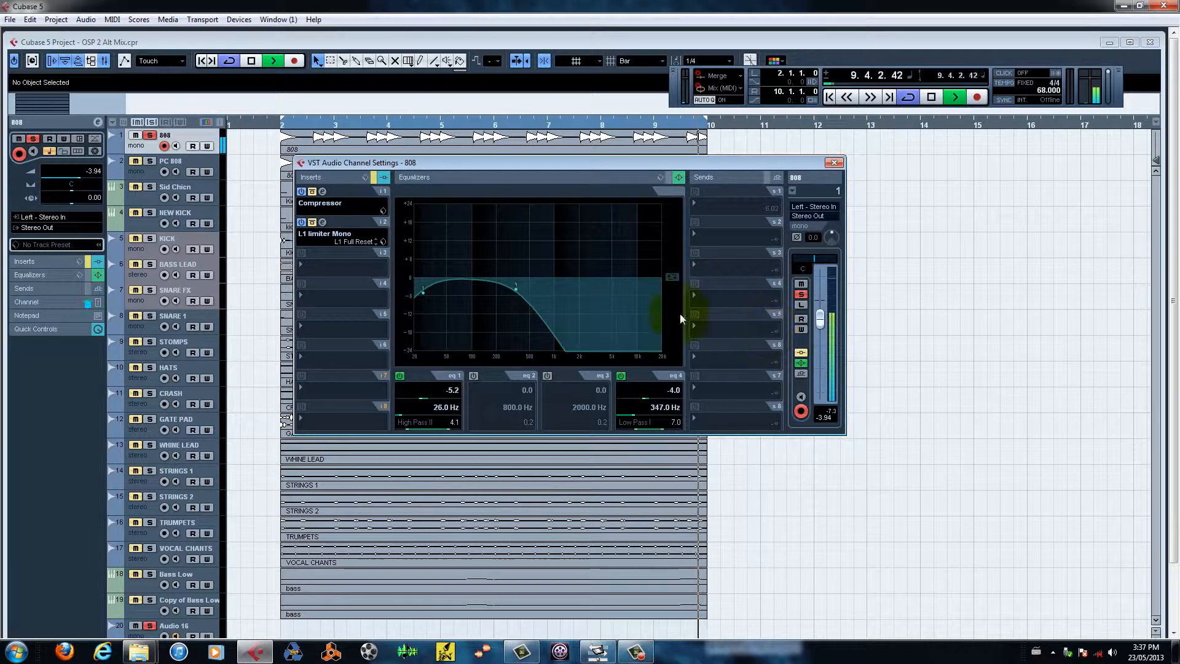
Step: Examine the equalizer curve and inserts of the PC 808 track in its channel settings, ending with playback stopped
drag(590, 162, 628, 265)
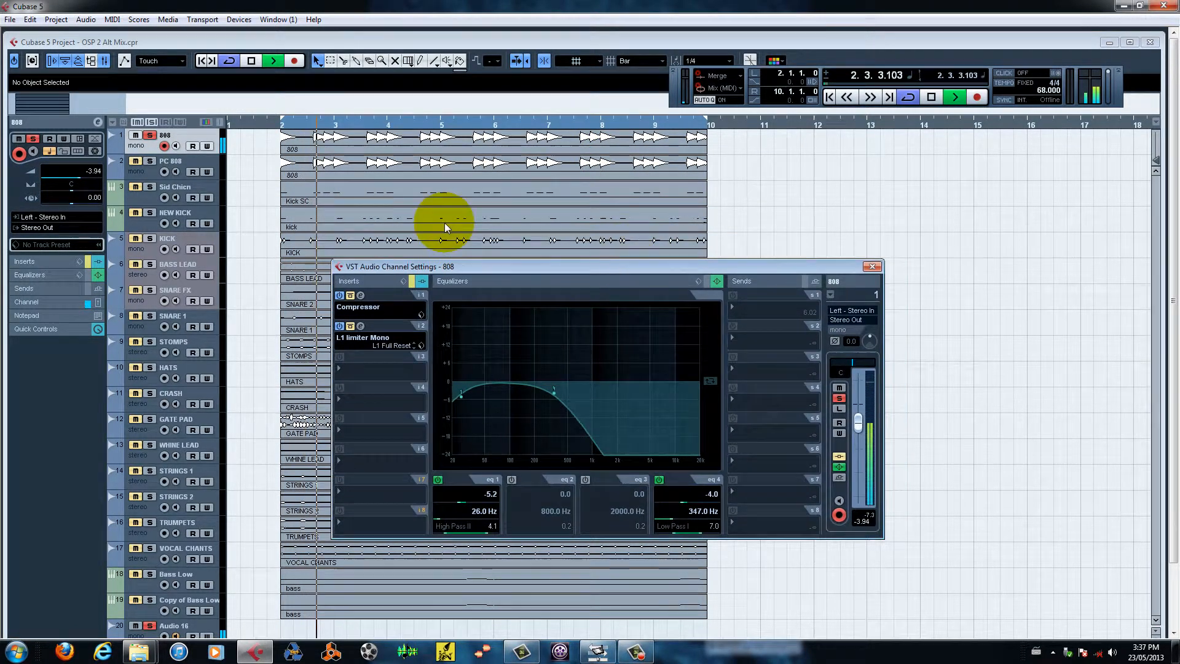
click(183, 160)
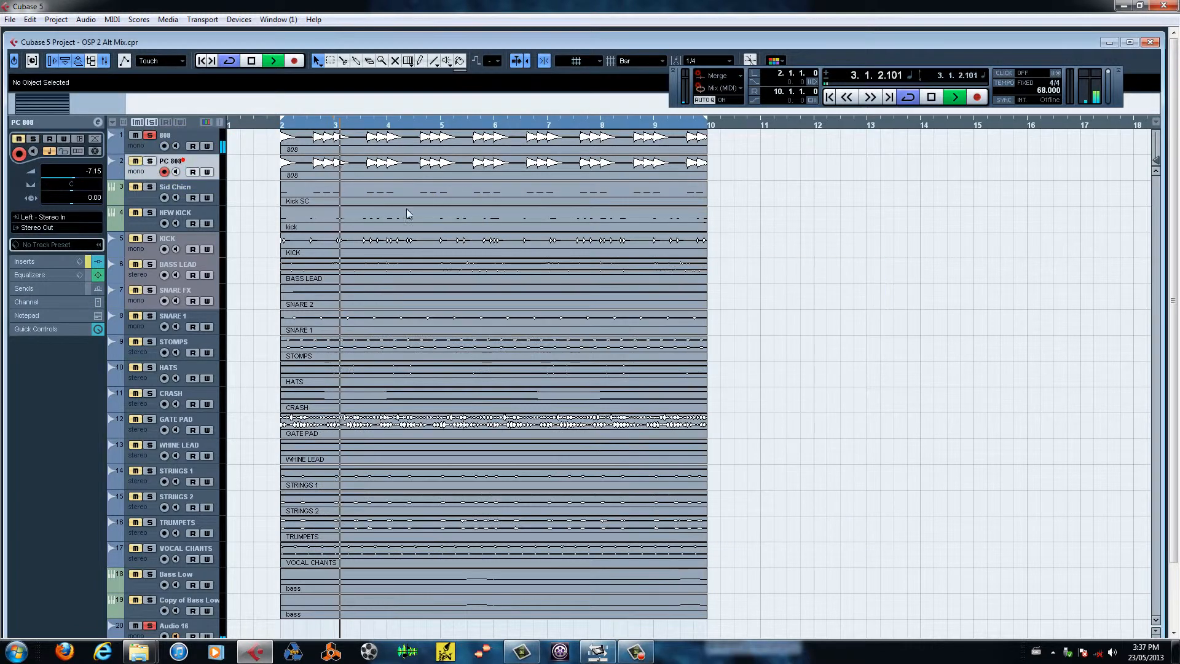
click(97, 123)
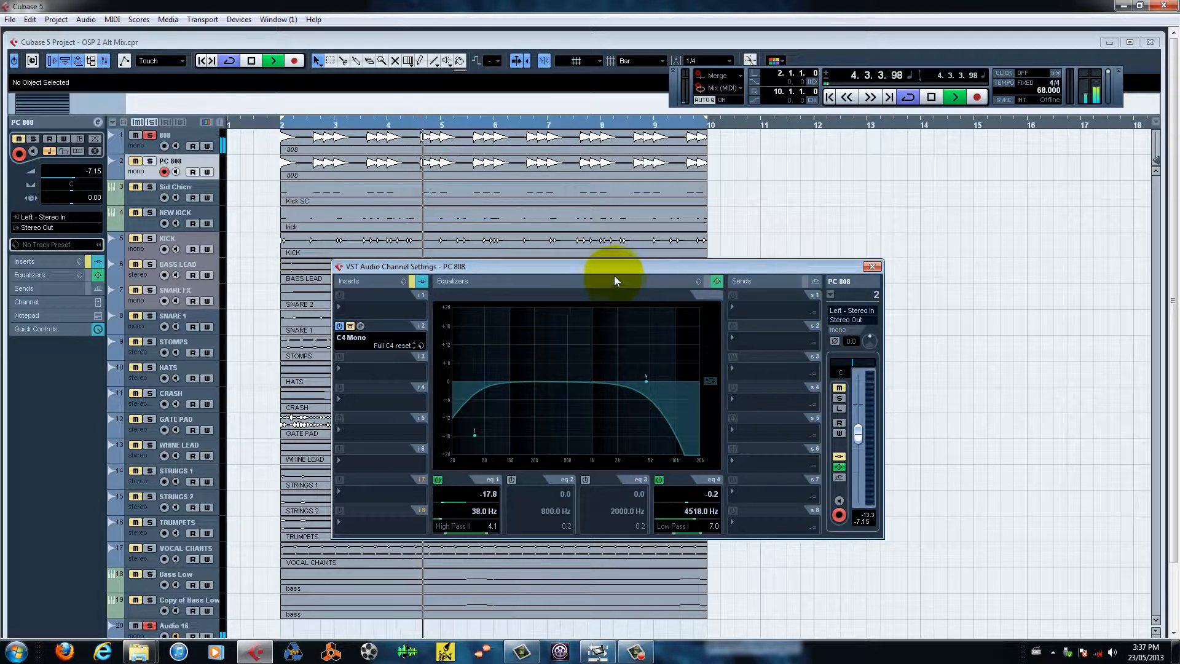
drag(614, 276, 658, 187)
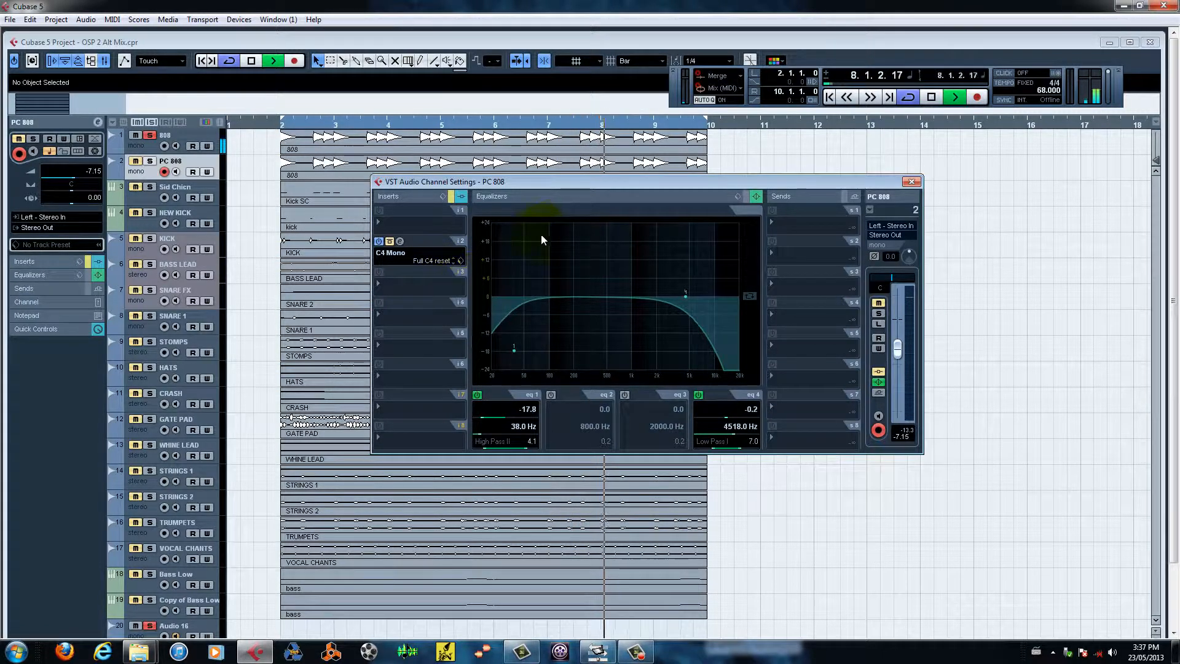
drag(595, 181, 574, 188)
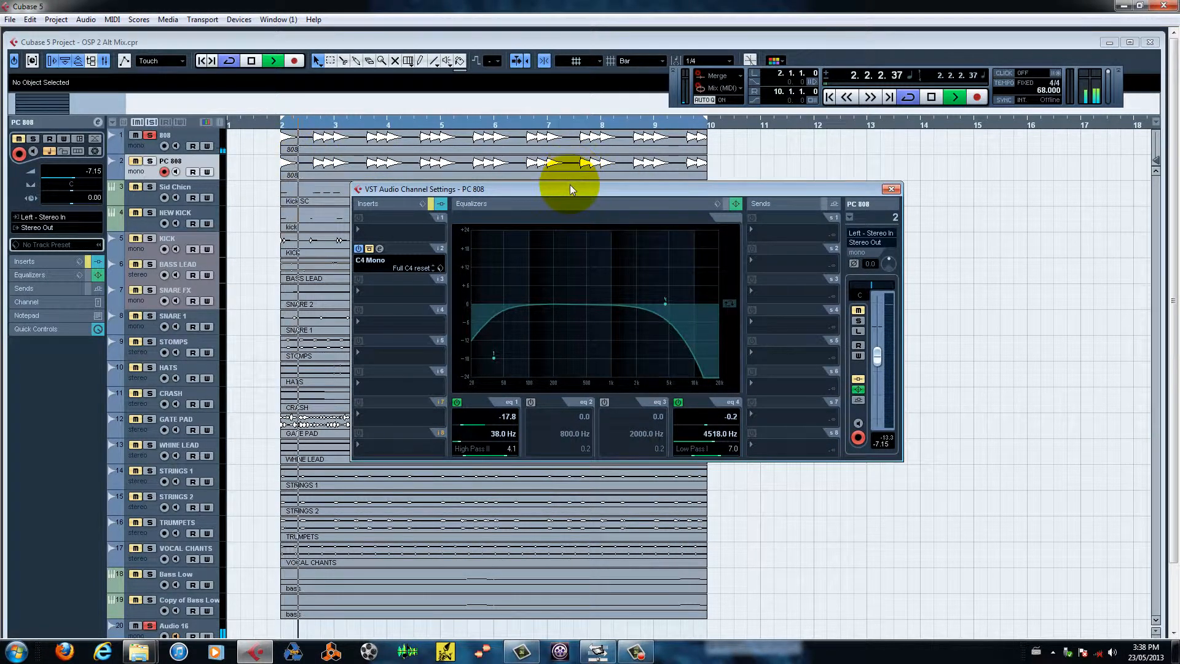
drag(570, 184, 617, 169)
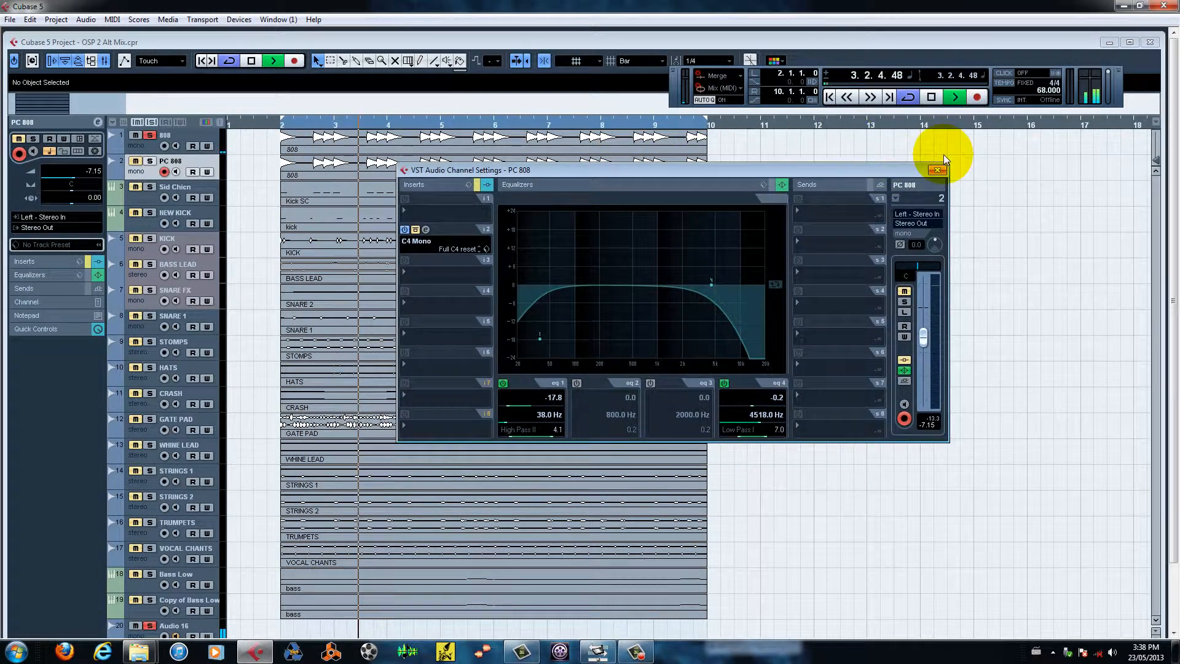
click(937, 170)
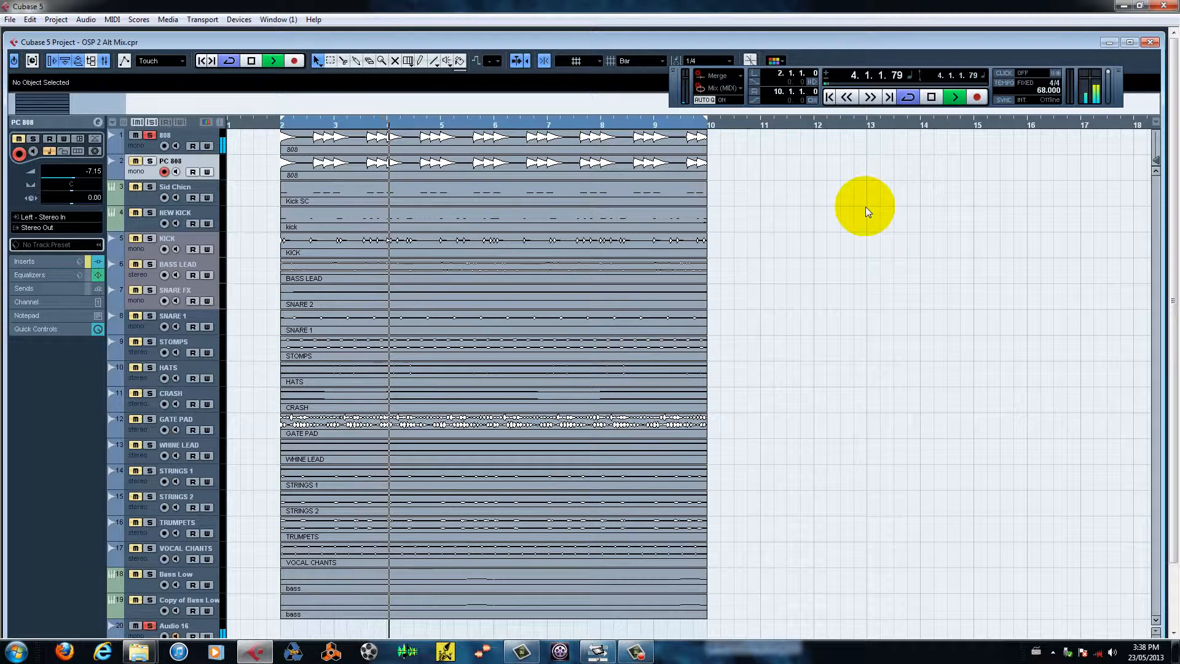
key(space)
Step: Solo the NEW KICK track and bring up its Battery 4 instrument
click(175, 184)
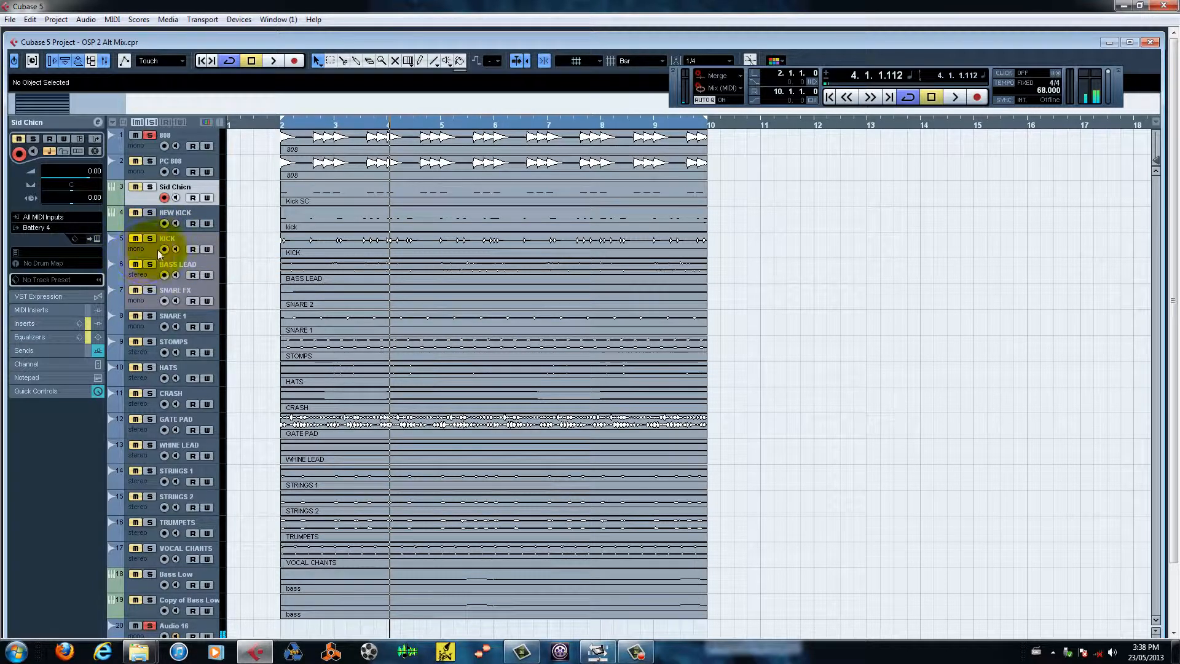
click(177, 212)
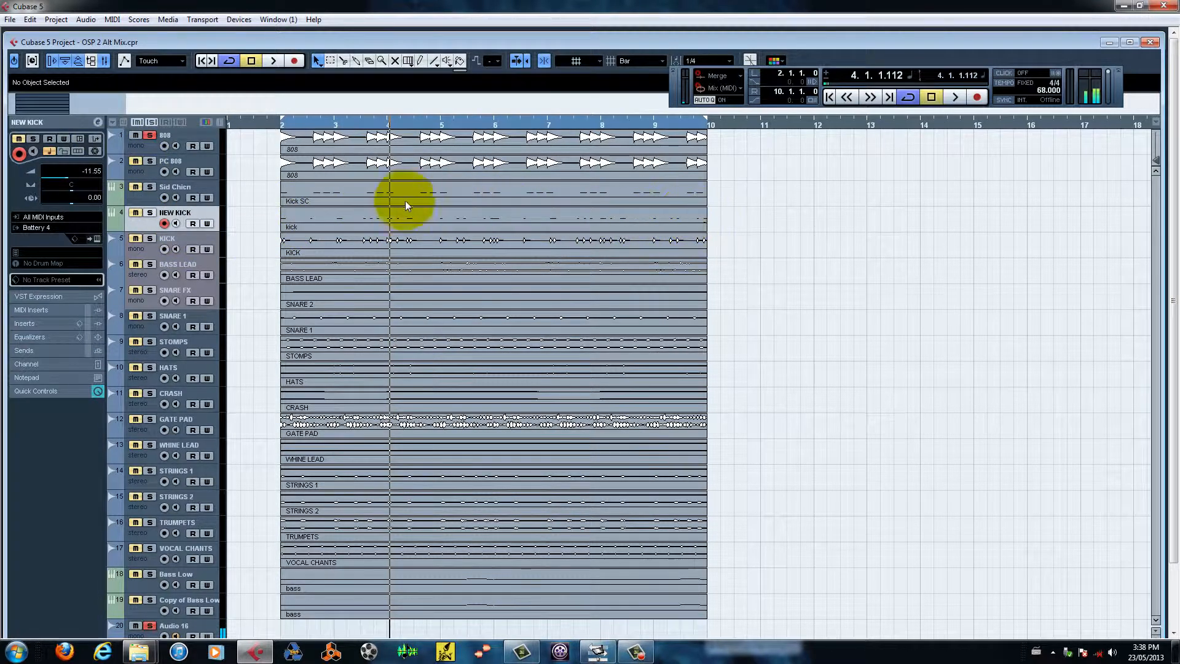
click(150, 214)
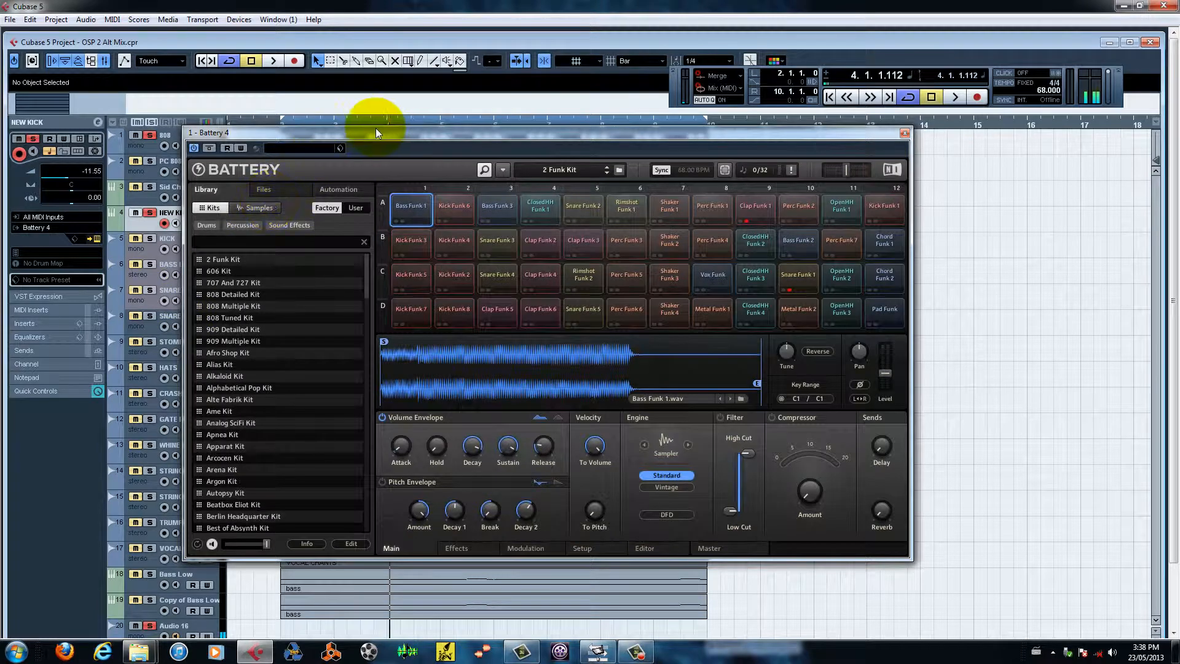
drag(393, 130, 489, 111)
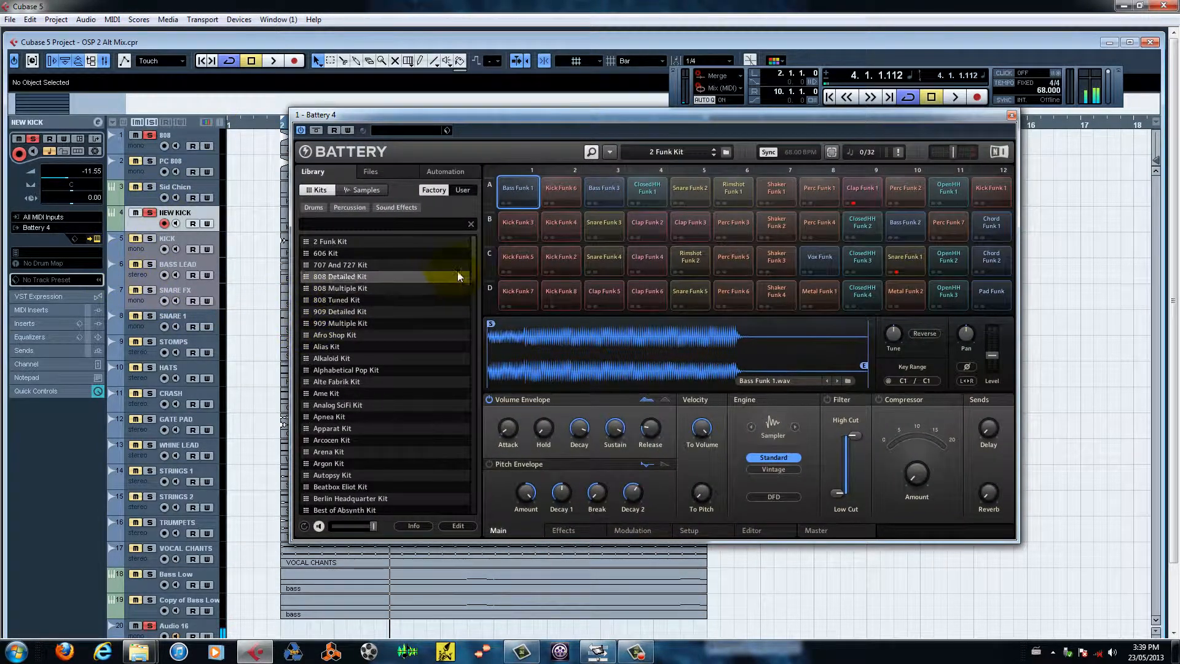
Step: Audition the Kick Funk 6, Bass Funk 1, Bass Funk 3 and ClosedHH Funk 1 cells of the 2 Funk Kit
click(559, 193)
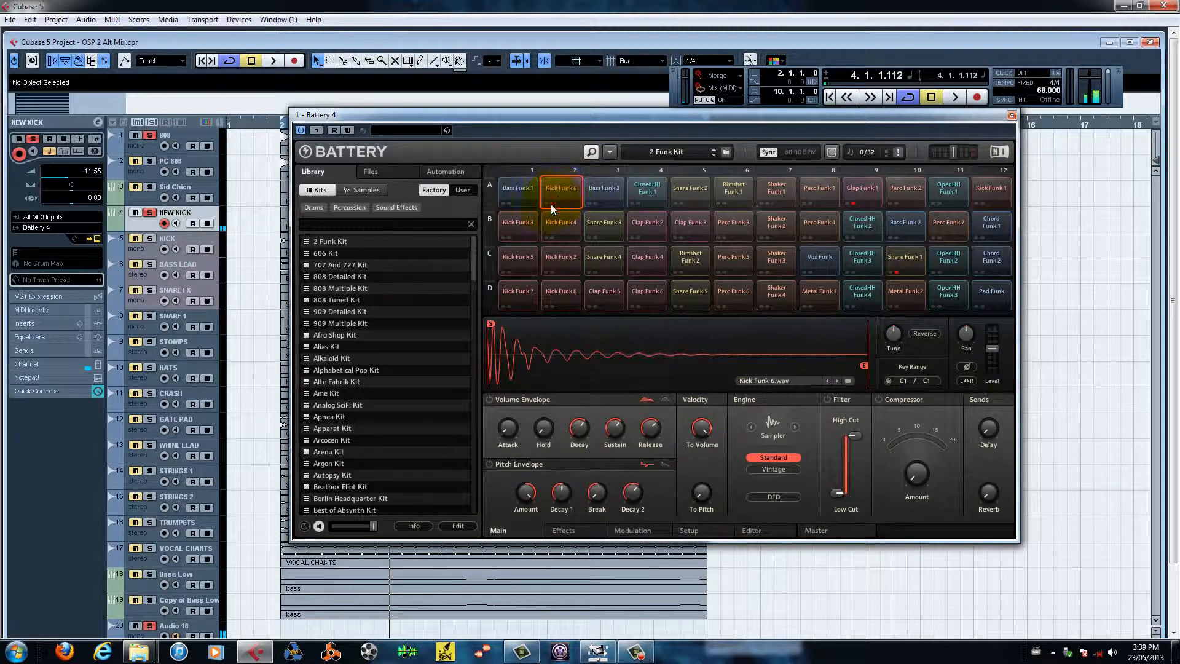
click(516, 203)
click(595, 206)
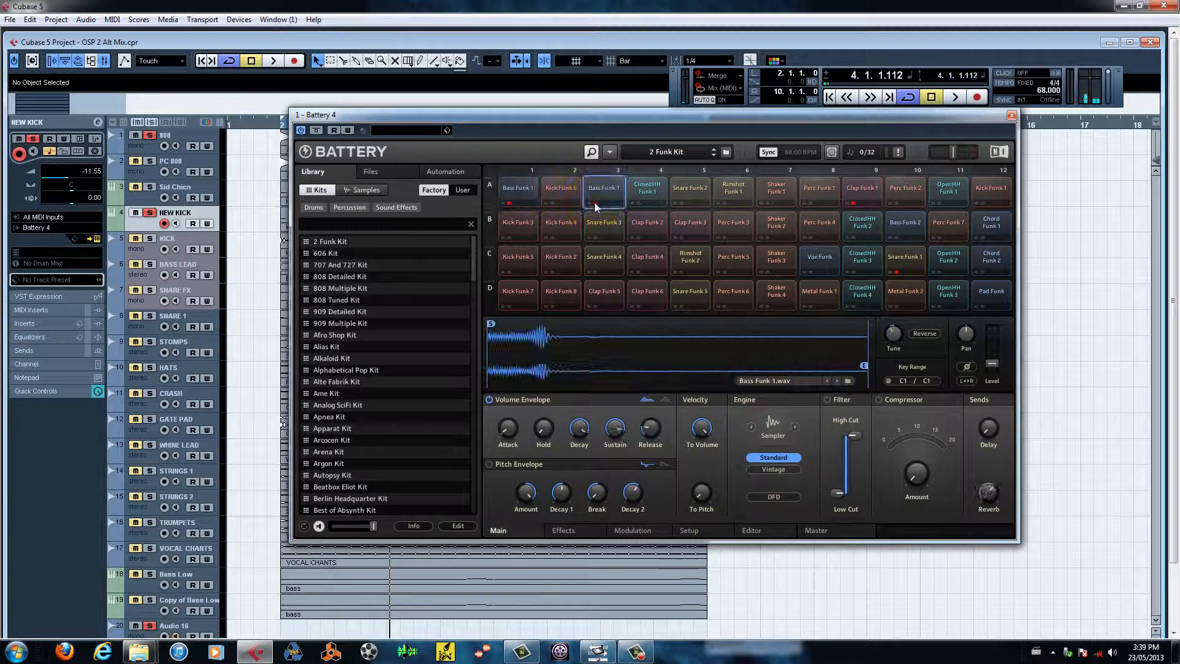
click(555, 191)
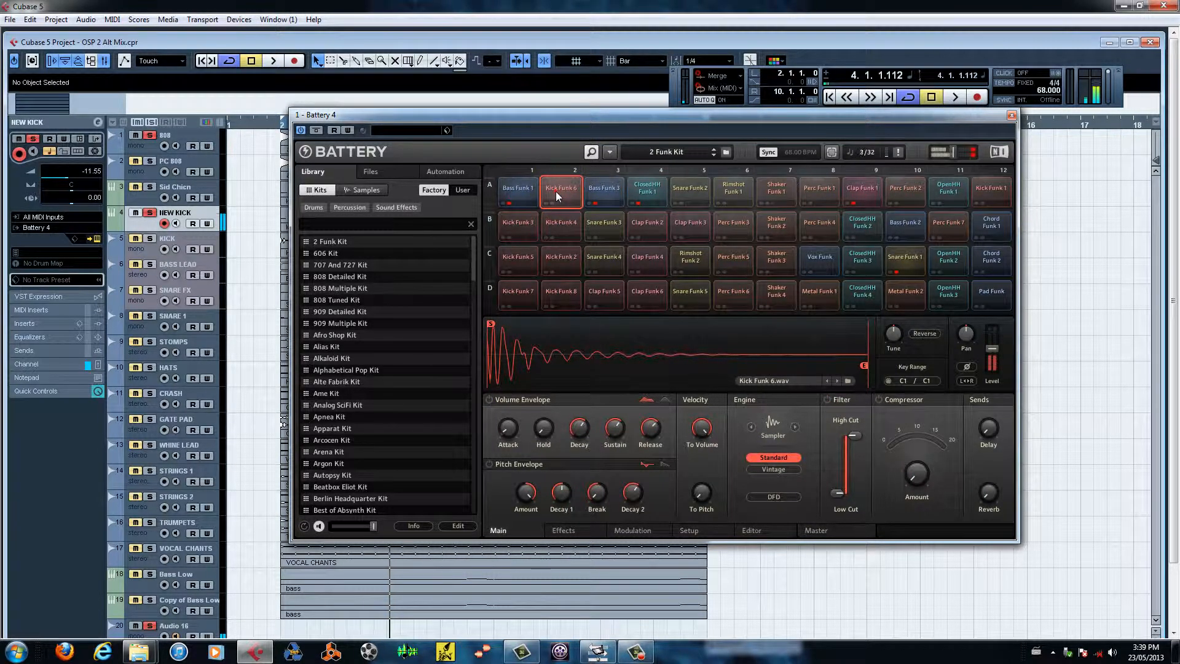
click(640, 201)
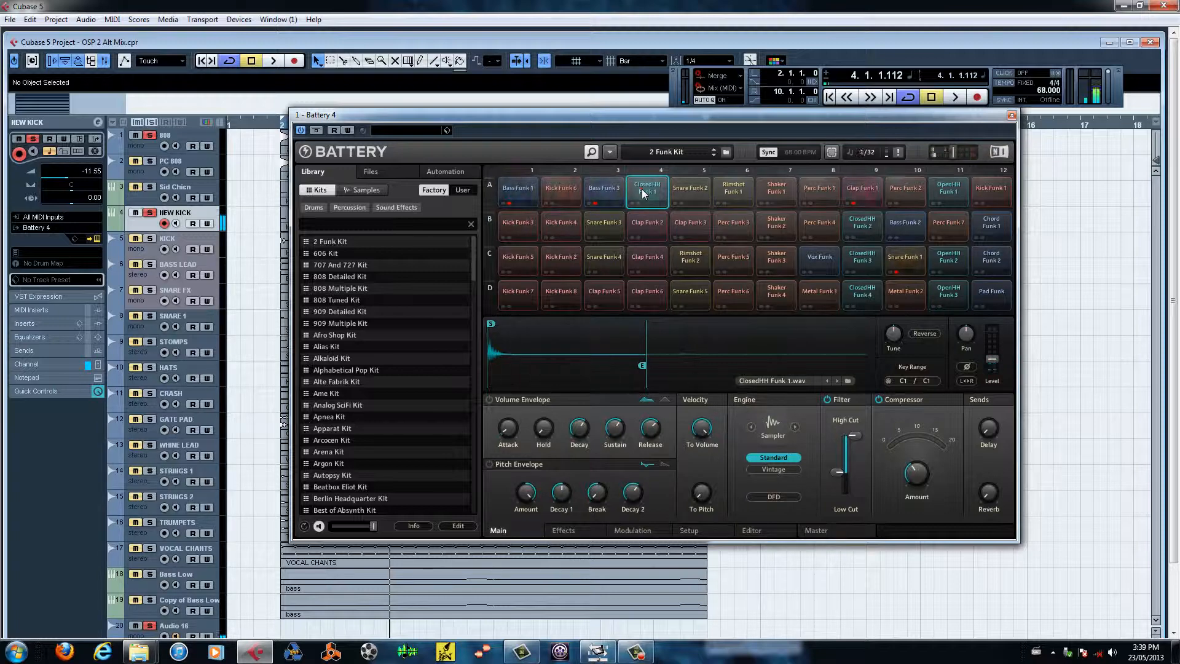
click(643, 193)
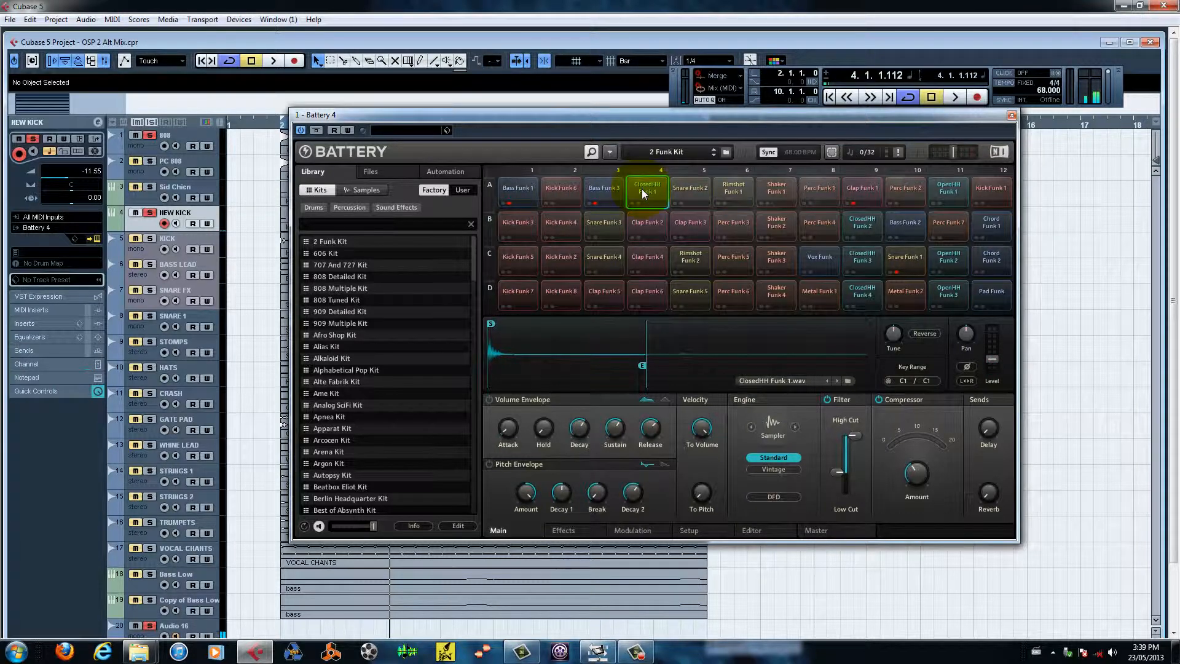
Step: Audition the Bass Funk 3 cell and the Bass Funk 1 cell several times each
click(597, 195)
click(603, 194)
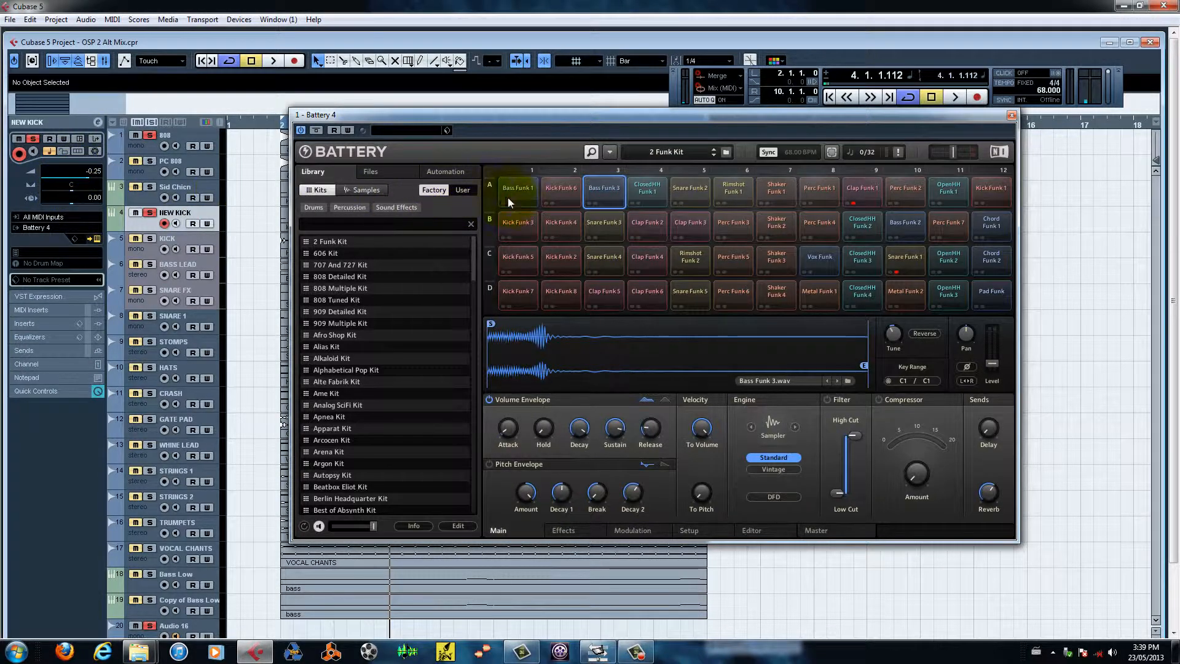
click(607, 197)
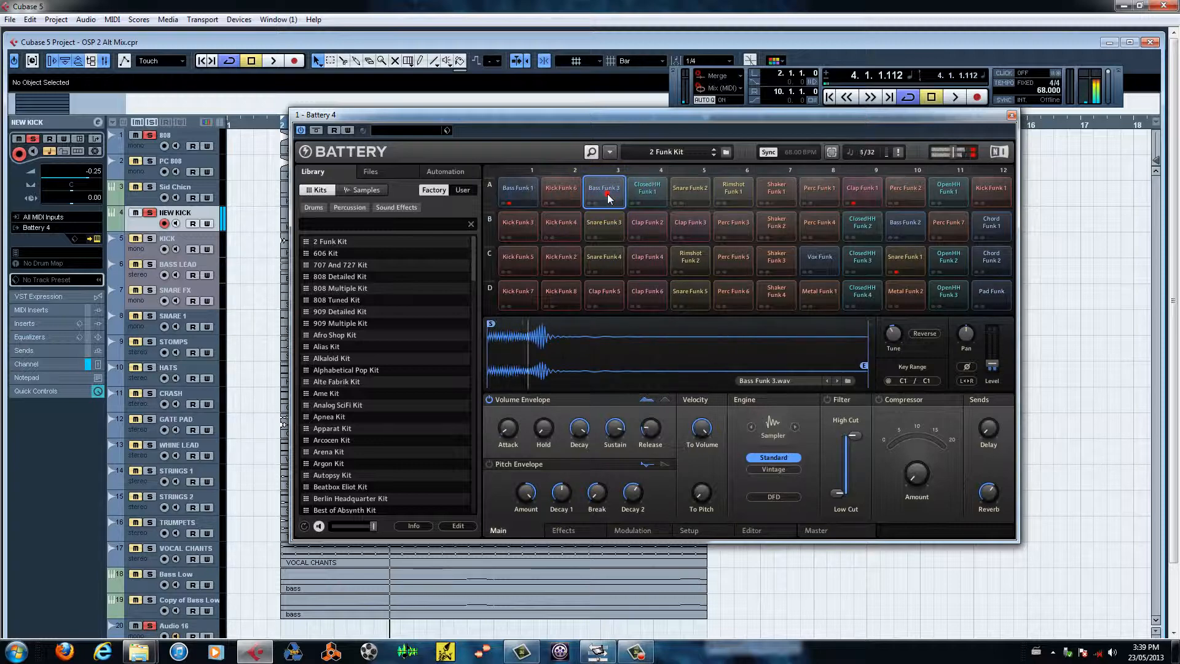
click(609, 197)
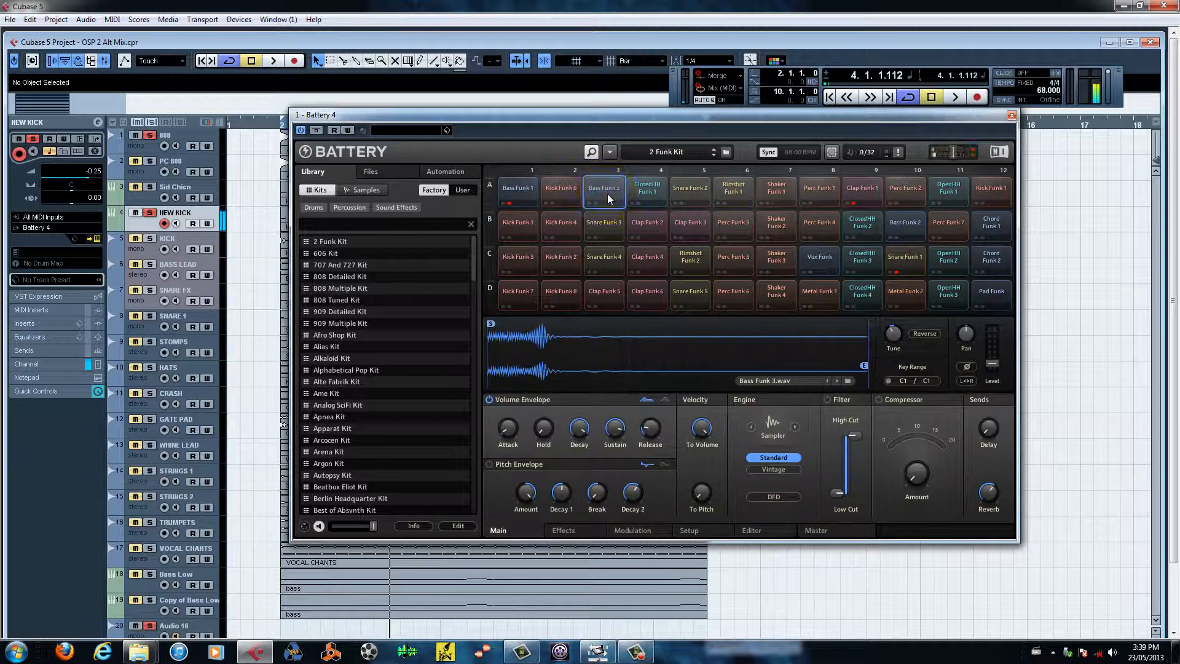
click(520, 194)
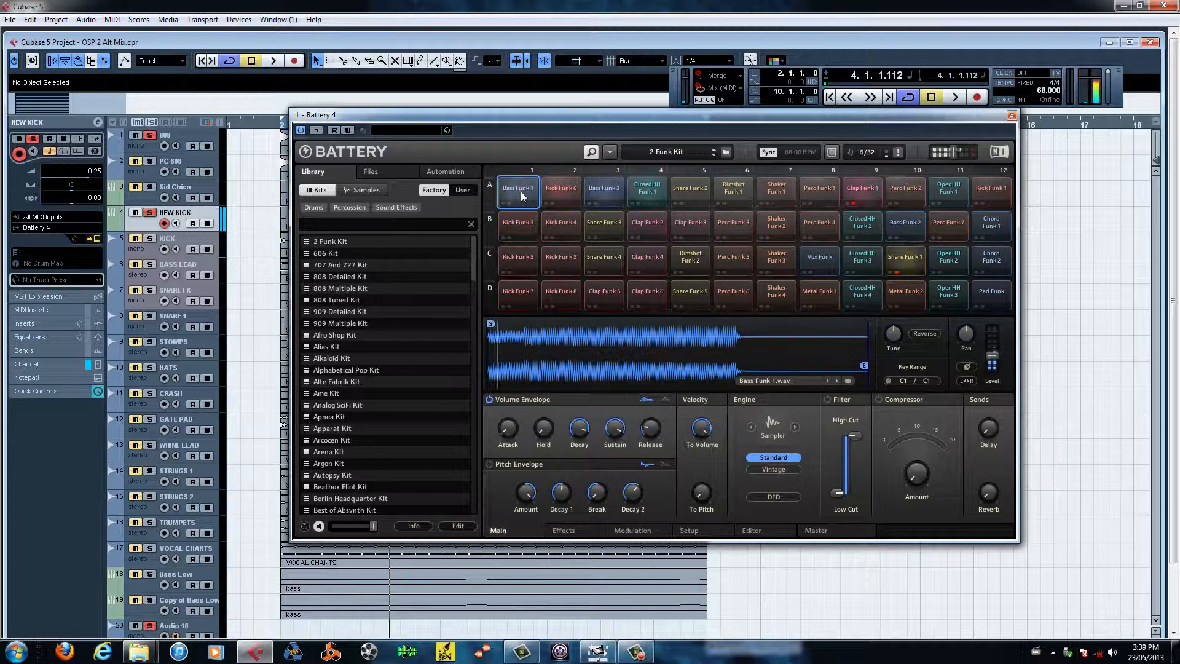
click(521, 194)
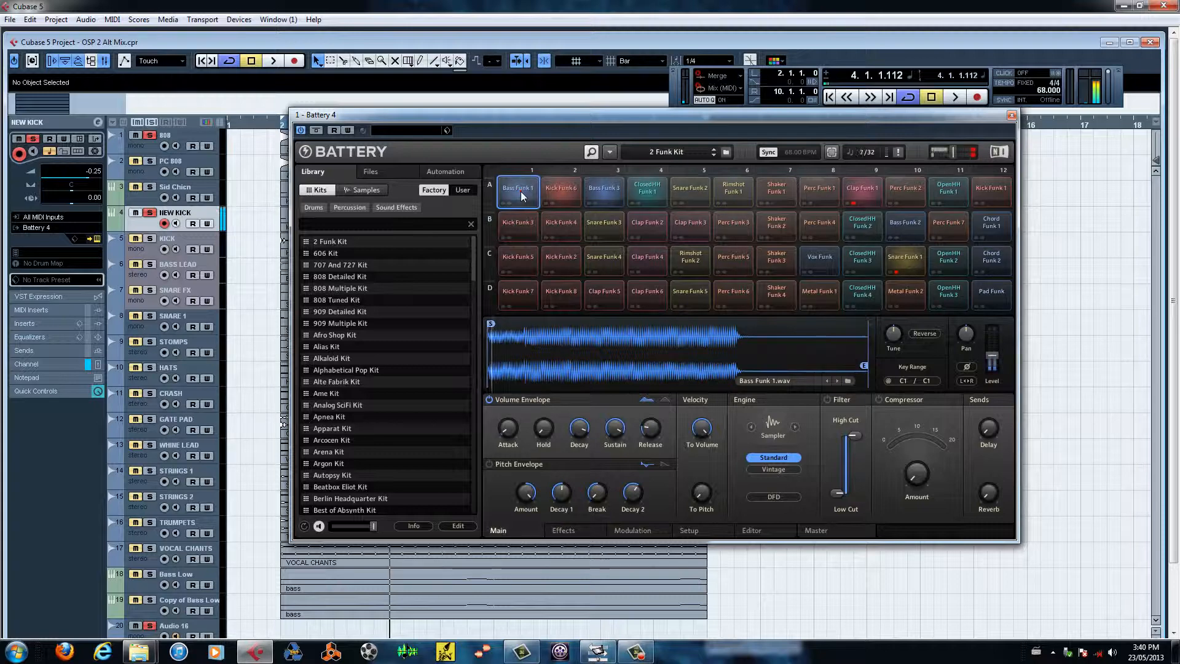
click(521, 190)
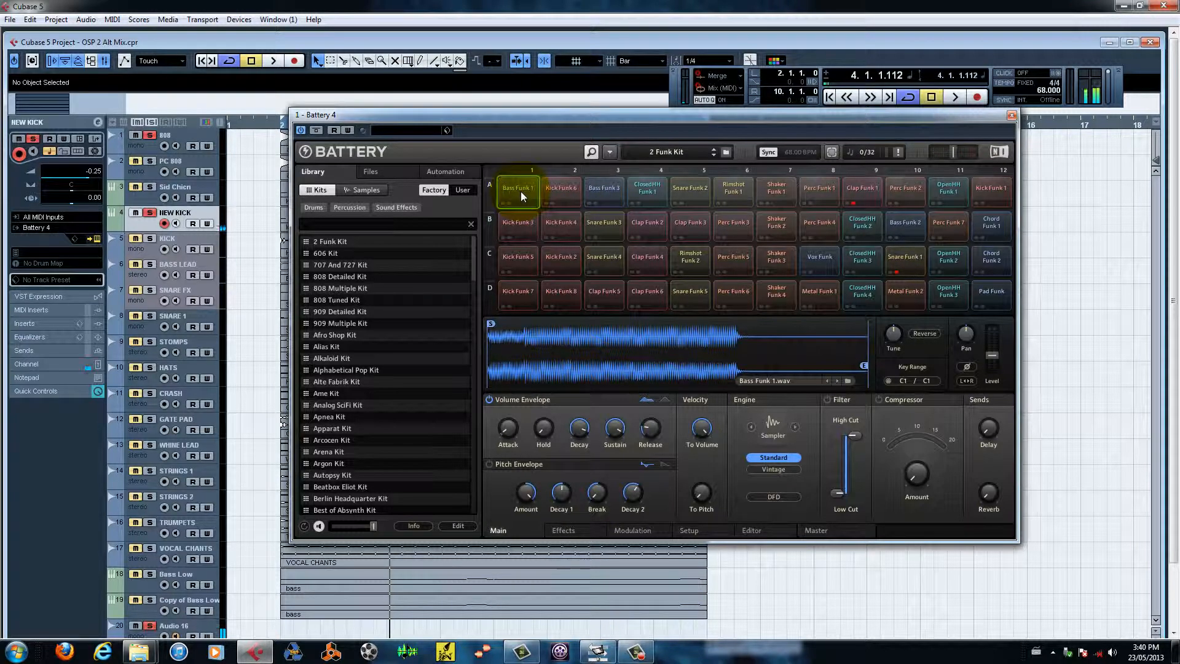
click(522, 190)
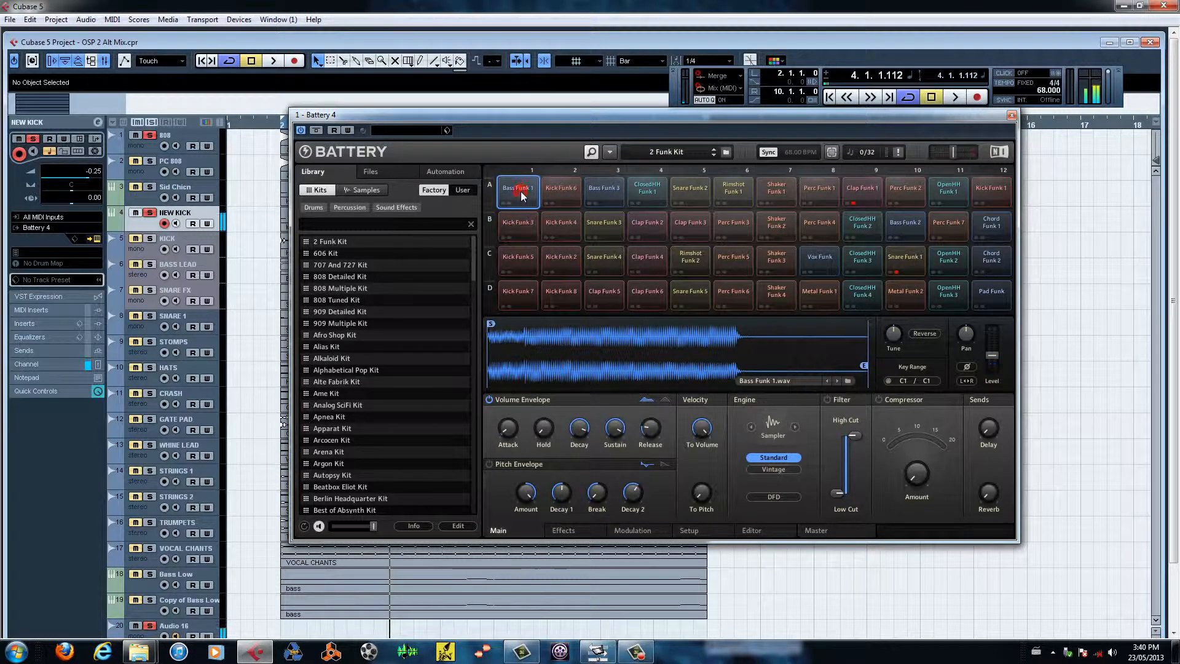
click(521, 192)
Step: Close Battery 4 and set the NEW KICK track's volume to -3.35
drag(560, 115, 548, 123)
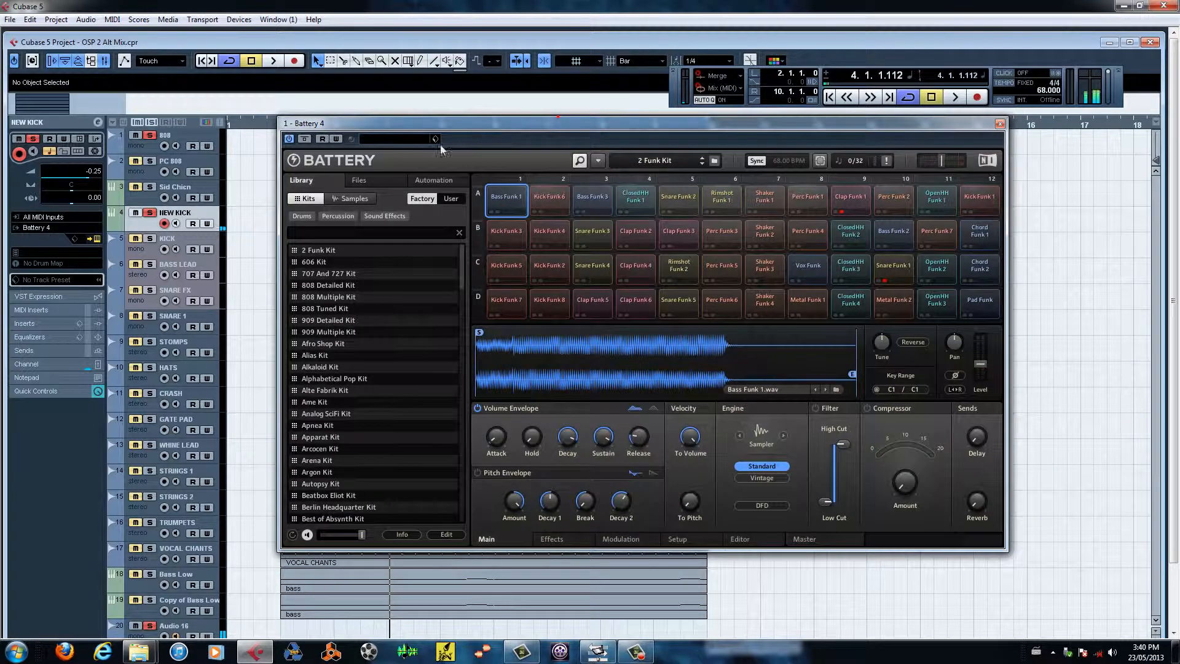
click(1000, 124)
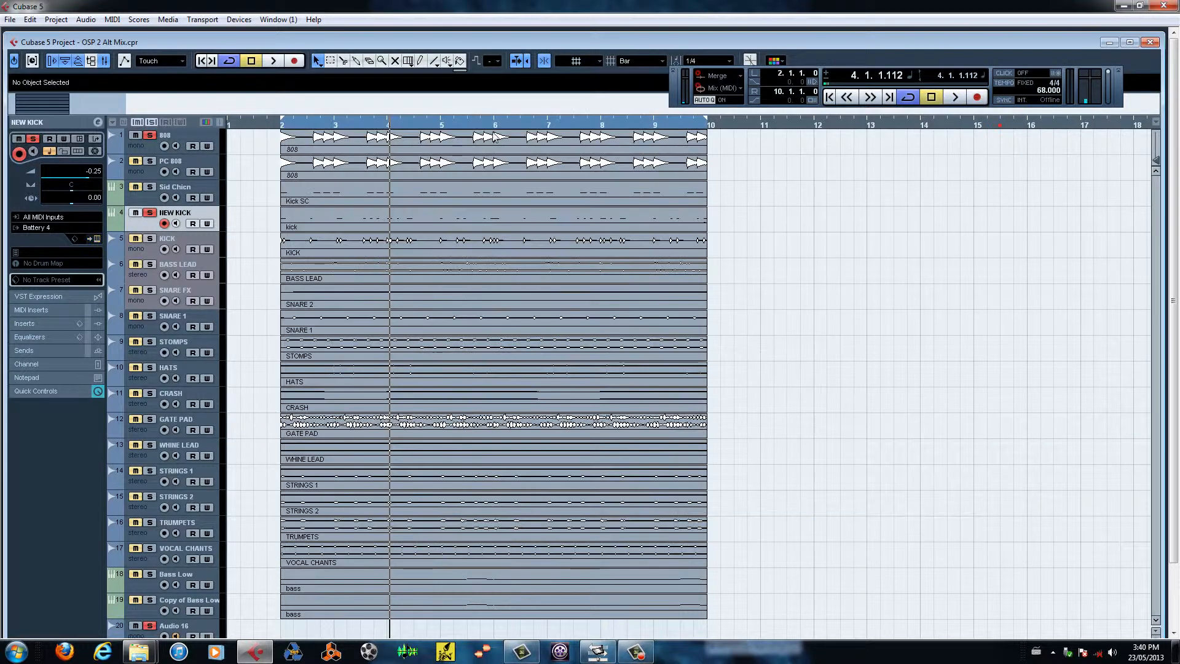
click(81, 178)
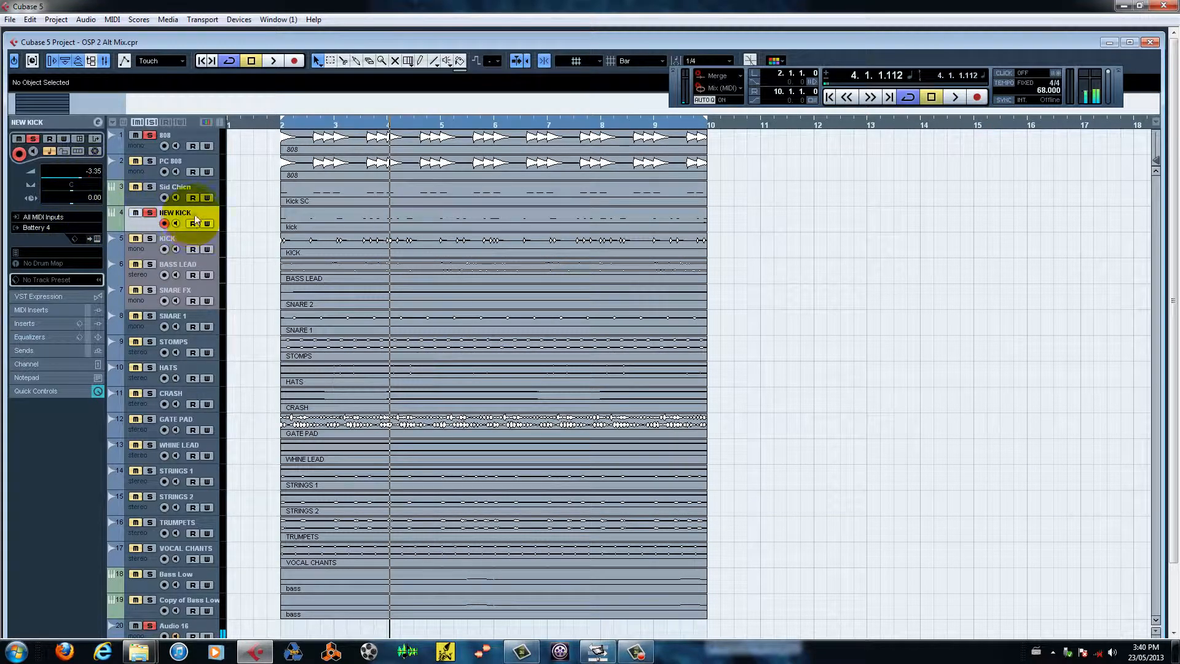
Step: Open the channel settings of the NEW KICK track
click(191, 215)
click(97, 122)
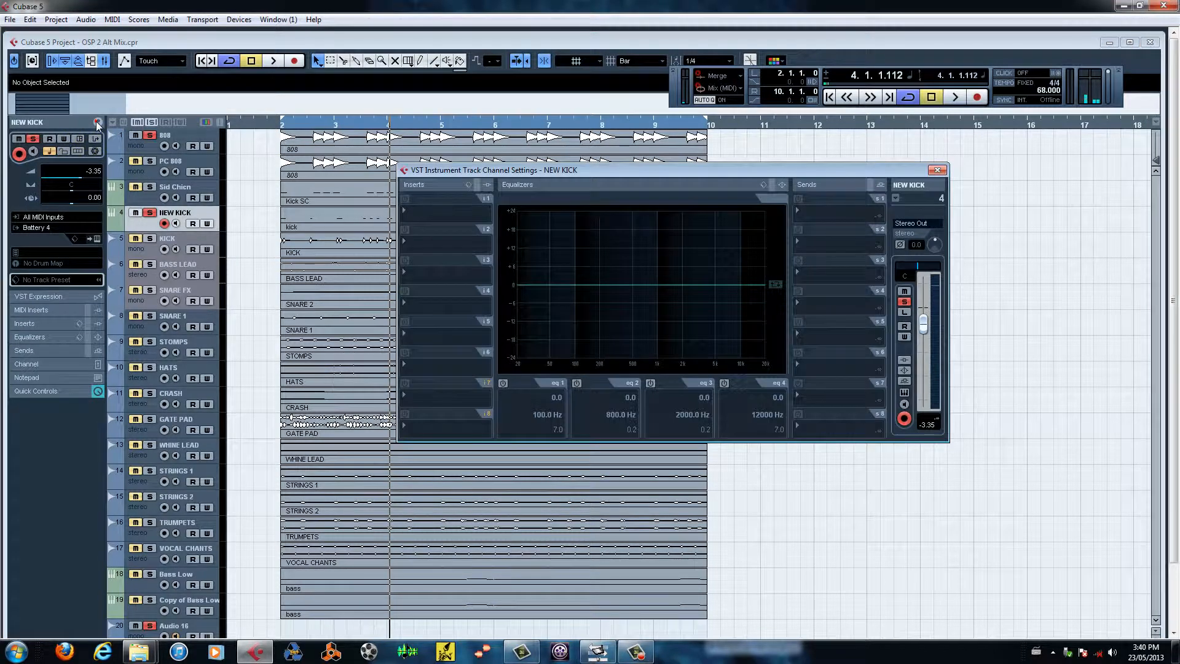
drag(704, 143, 704, 139)
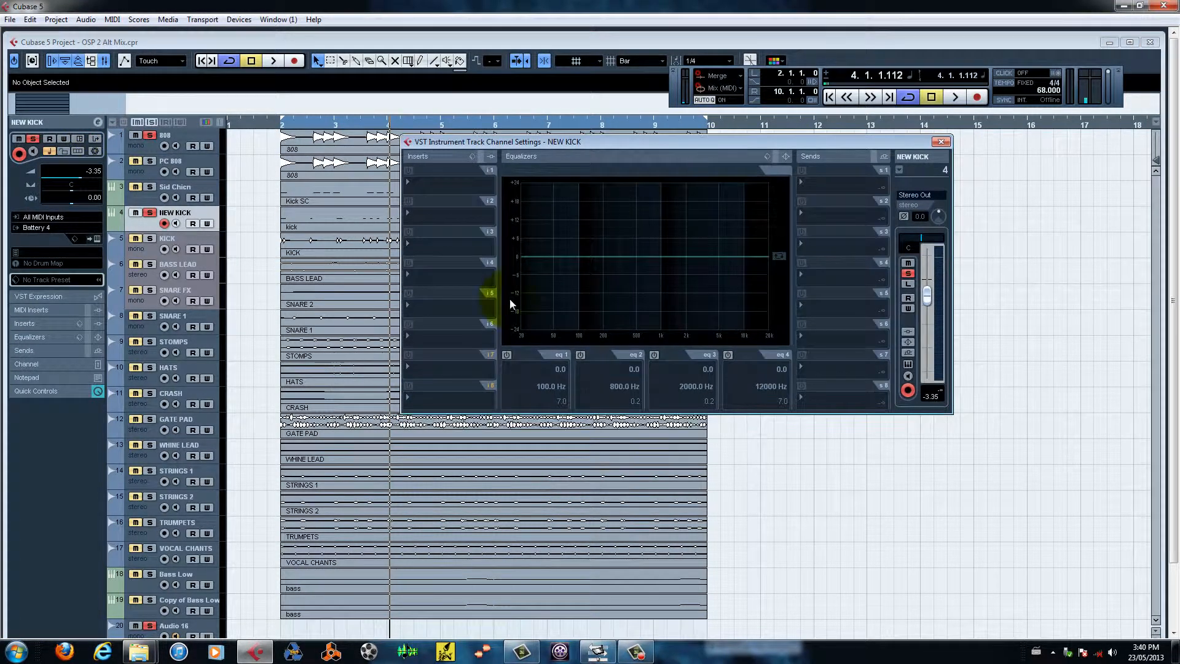
Step: Enable the first EQ band on NEW KICK as a High Pass II filter at 77 Hz with a gain of -1.0
click(506, 355)
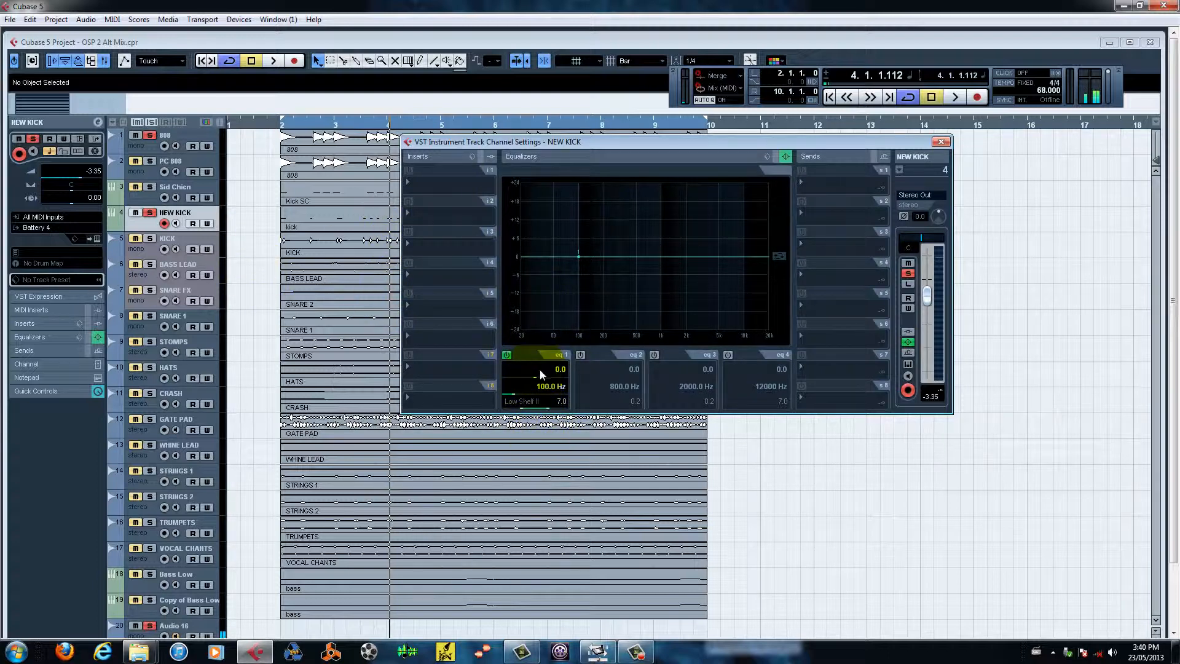
click(532, 403)
click(538, 459)
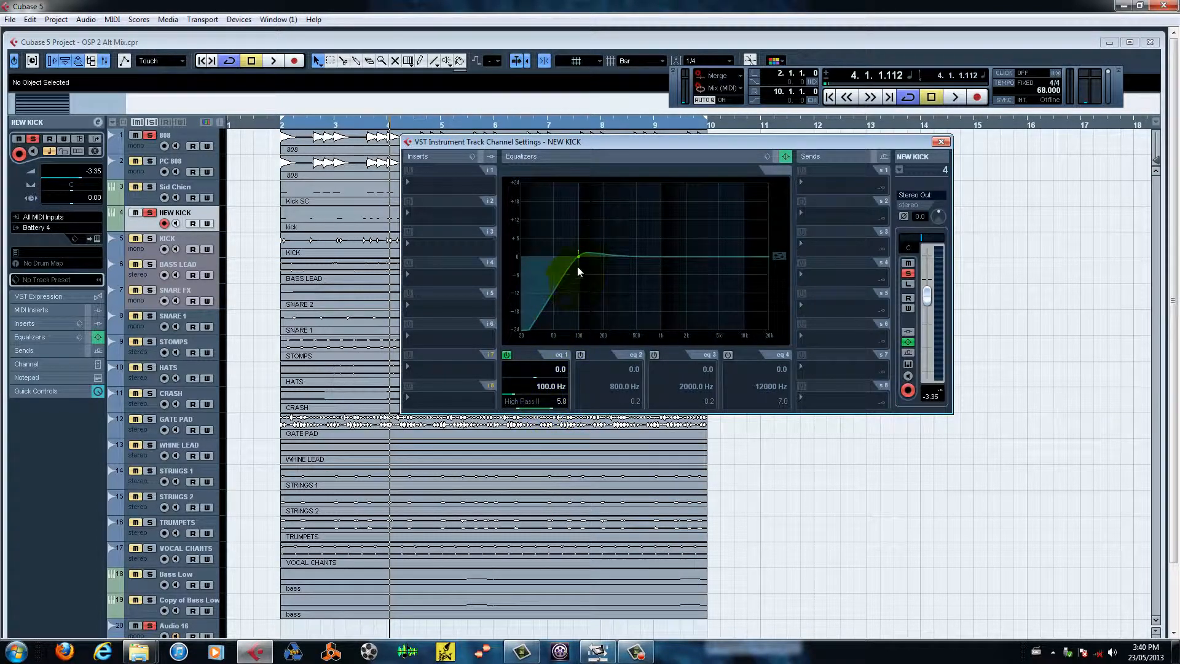
drag(576, 258, 567, 260)
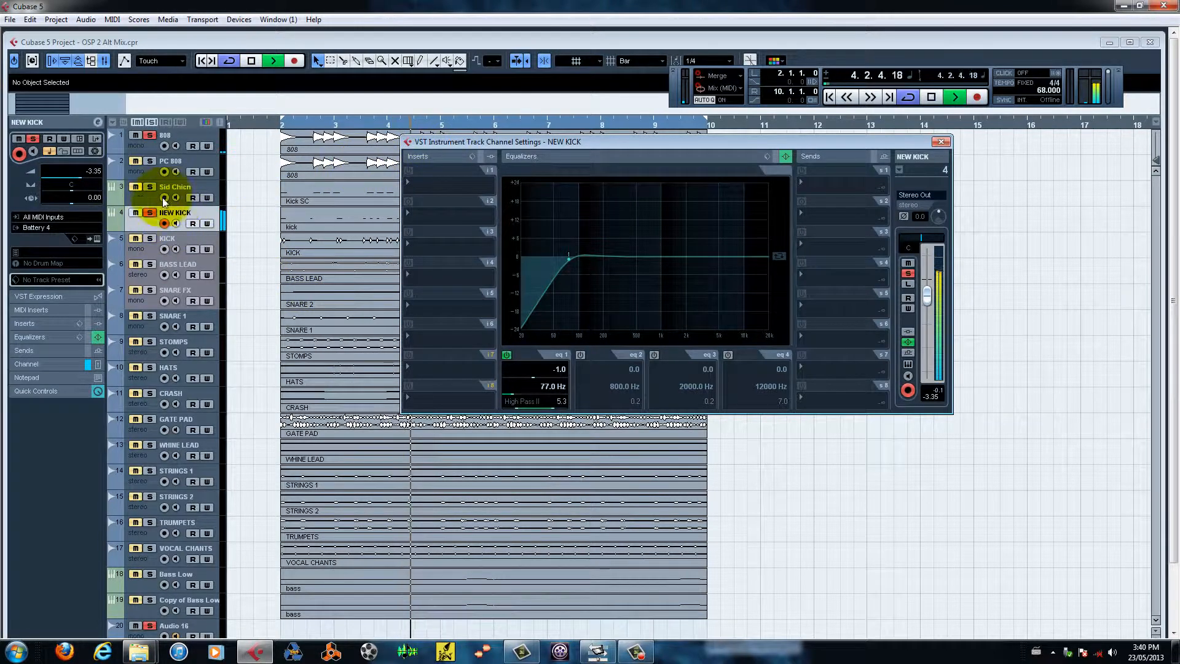
Step: Compare the new kick with and without the 808 track by toggling the 808's solo during playback
click(150, 136)
click(150, 136)
click(150, 136)
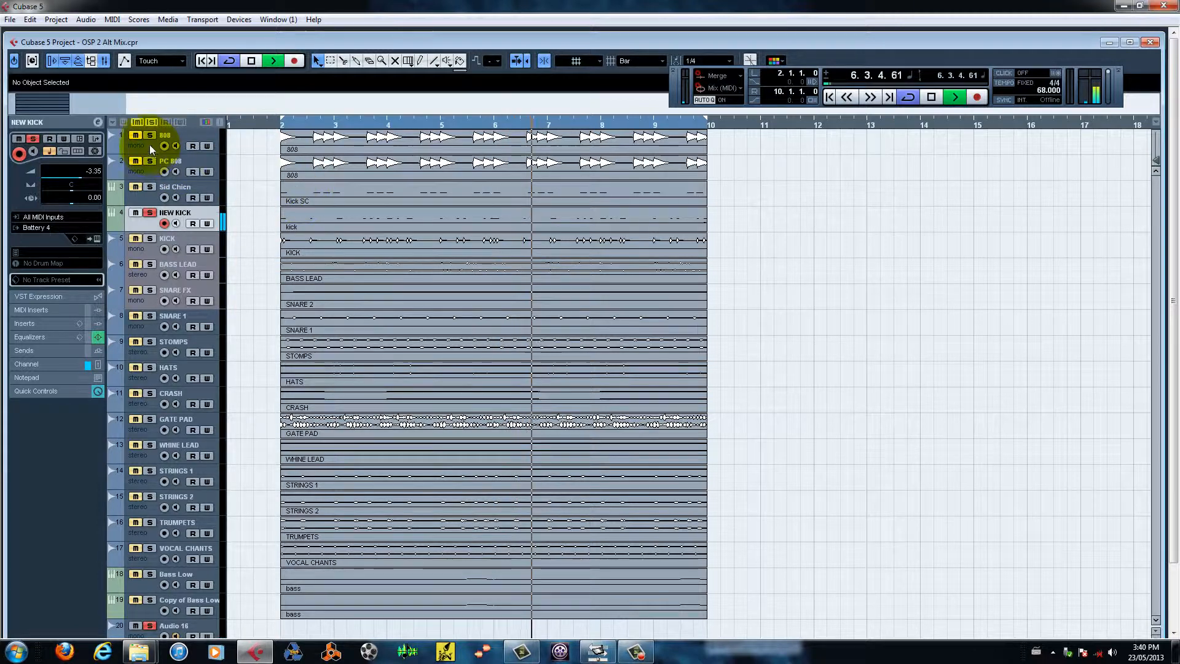
click(150, 136)
click(150, 136)
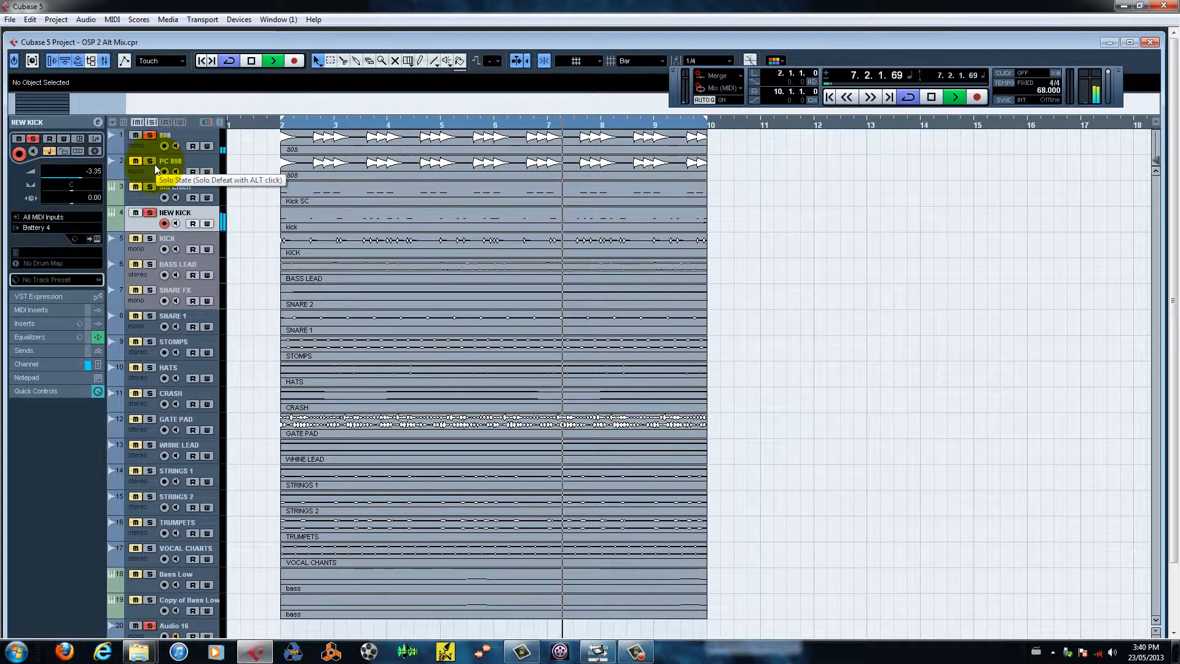
Step: Audition the PC 808 track in solo together with the 808 and NEW KICK tracks, then take it out
click(150, 161)
click(150, 187)
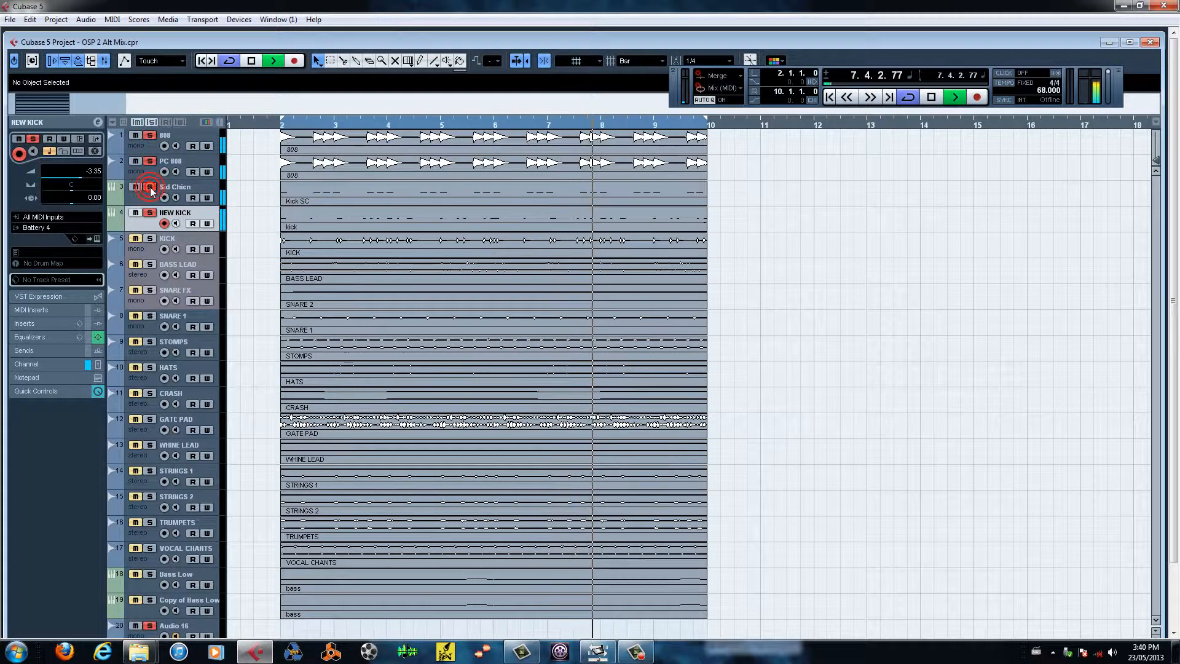
click(149, 162)
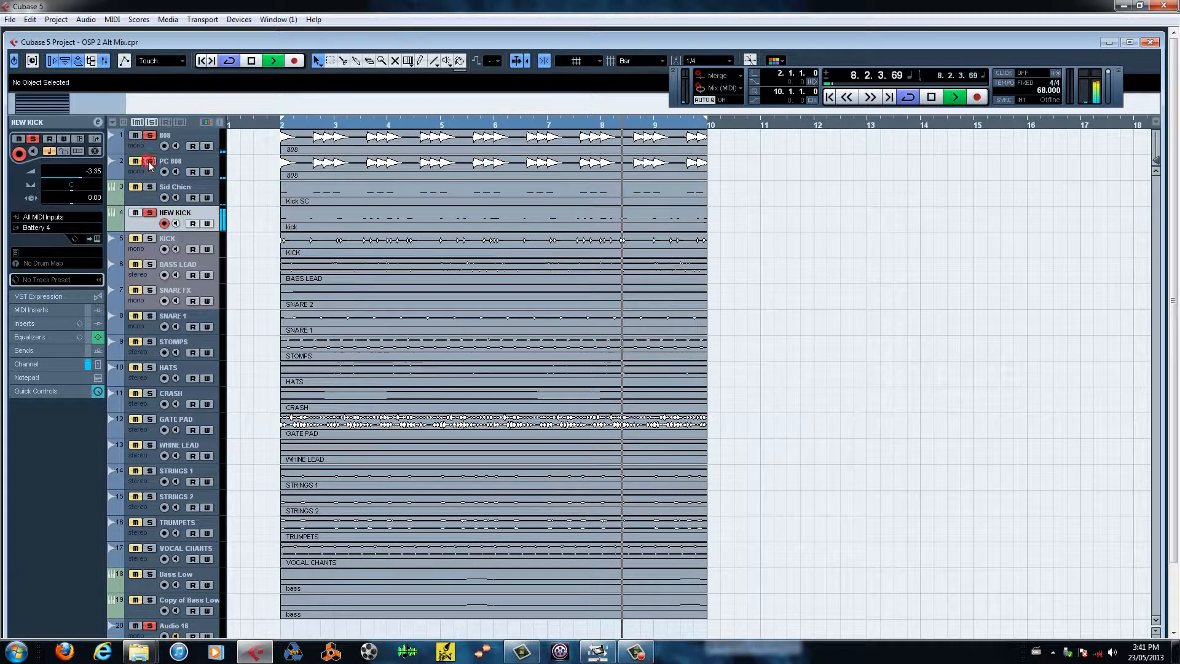
click(149, 163)
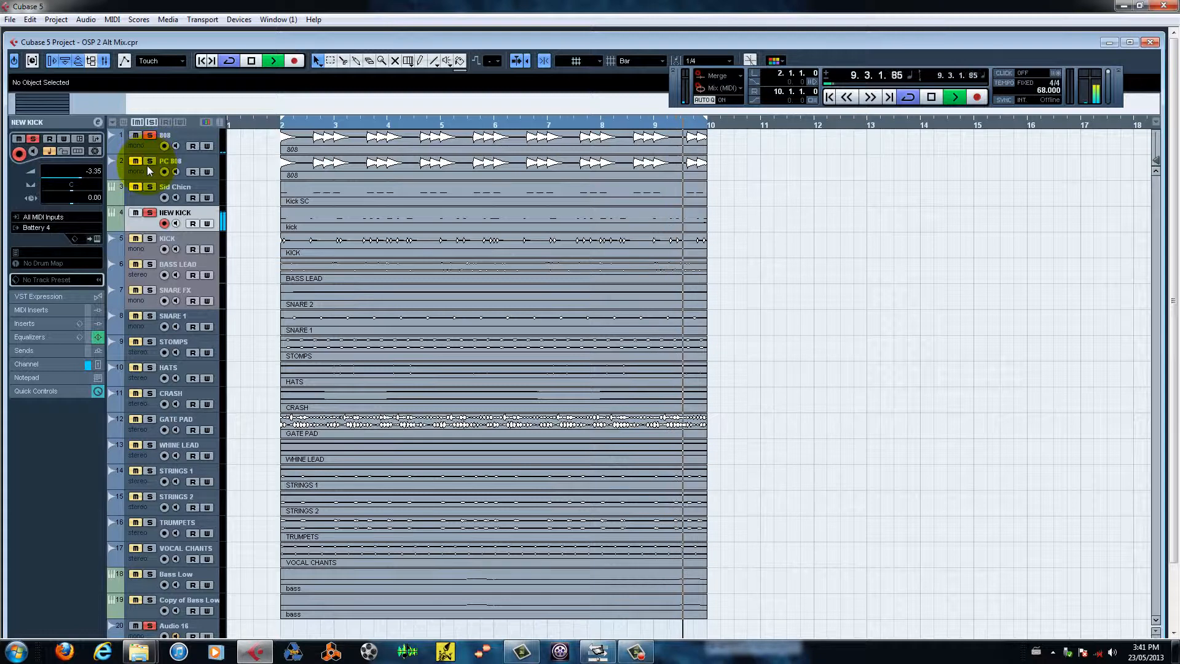
Step: Lower the NEW KICK track's volume to -11.11 and stop playback
drag(77, 178, 66, 181)
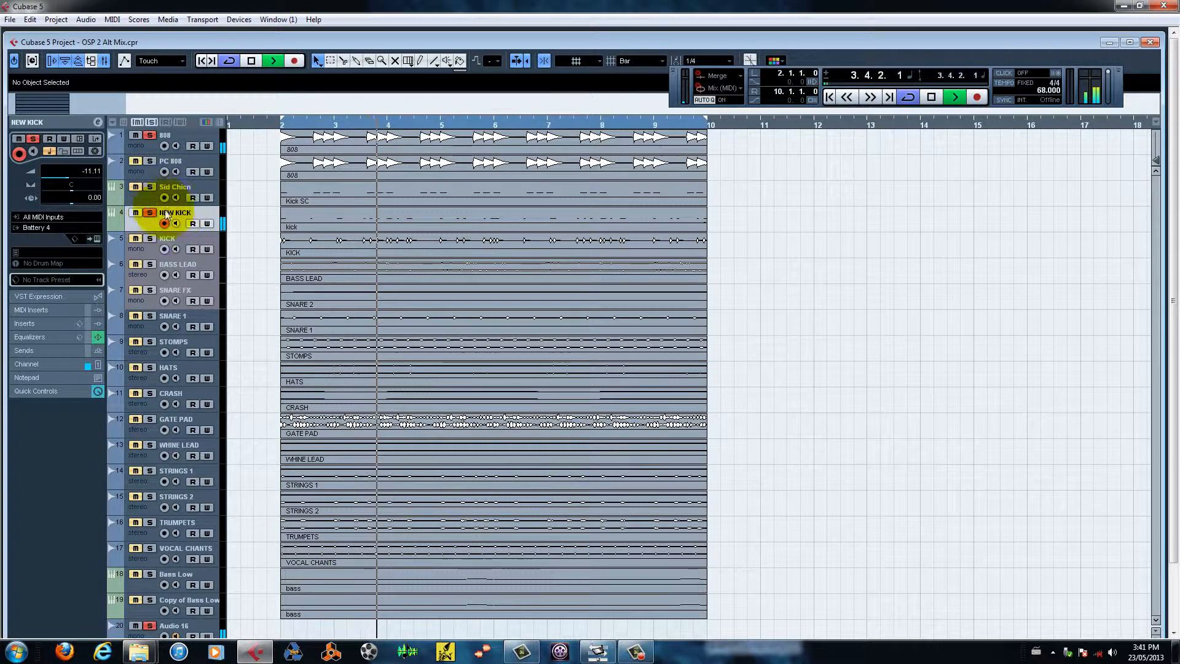
key(space)
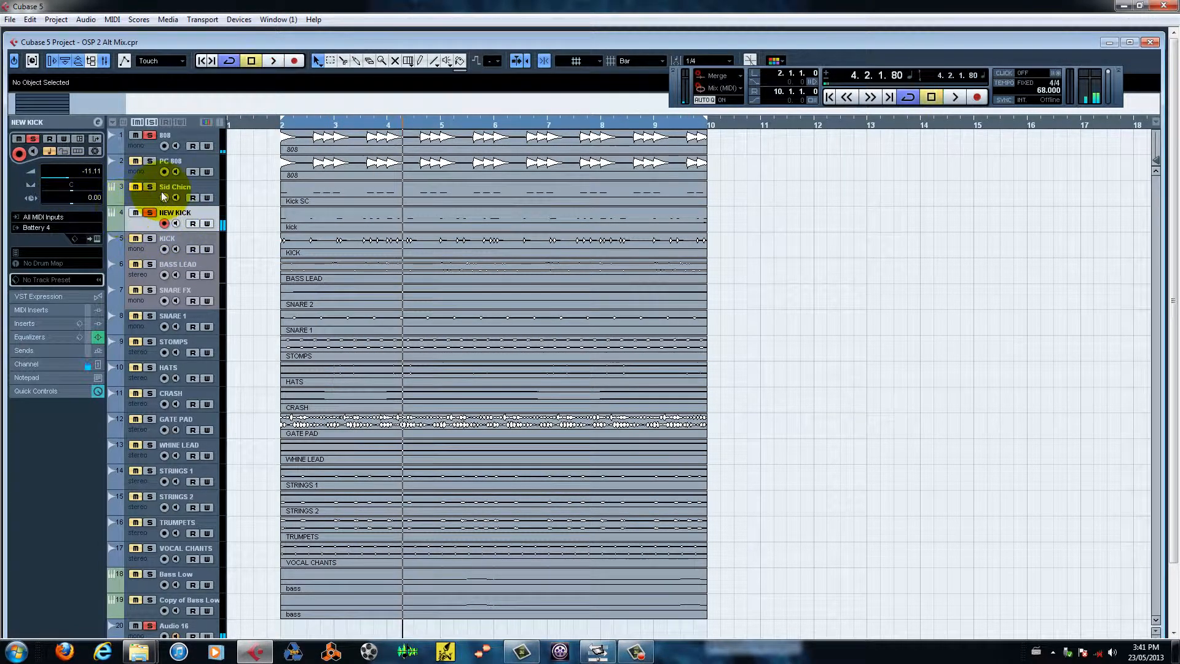
Step: Unsolo the NEW KICK and 808 tracks, solo SNARE 1 and open its channel settings
click(150, 212)
click(150, 135)
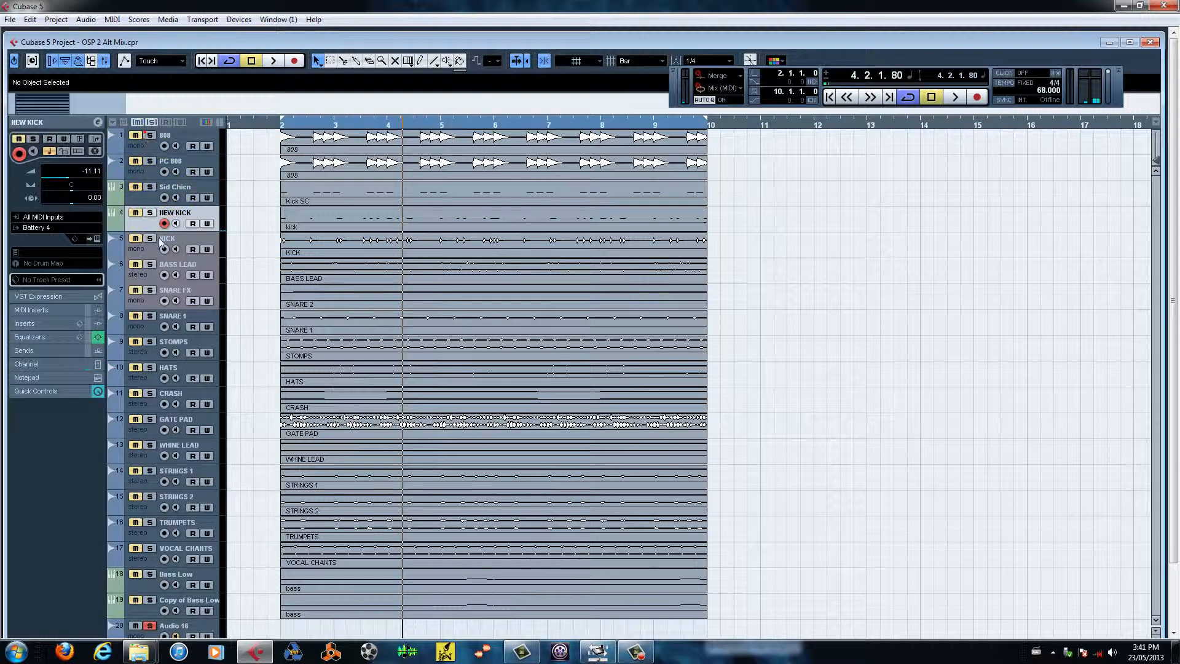
click(200, 321)
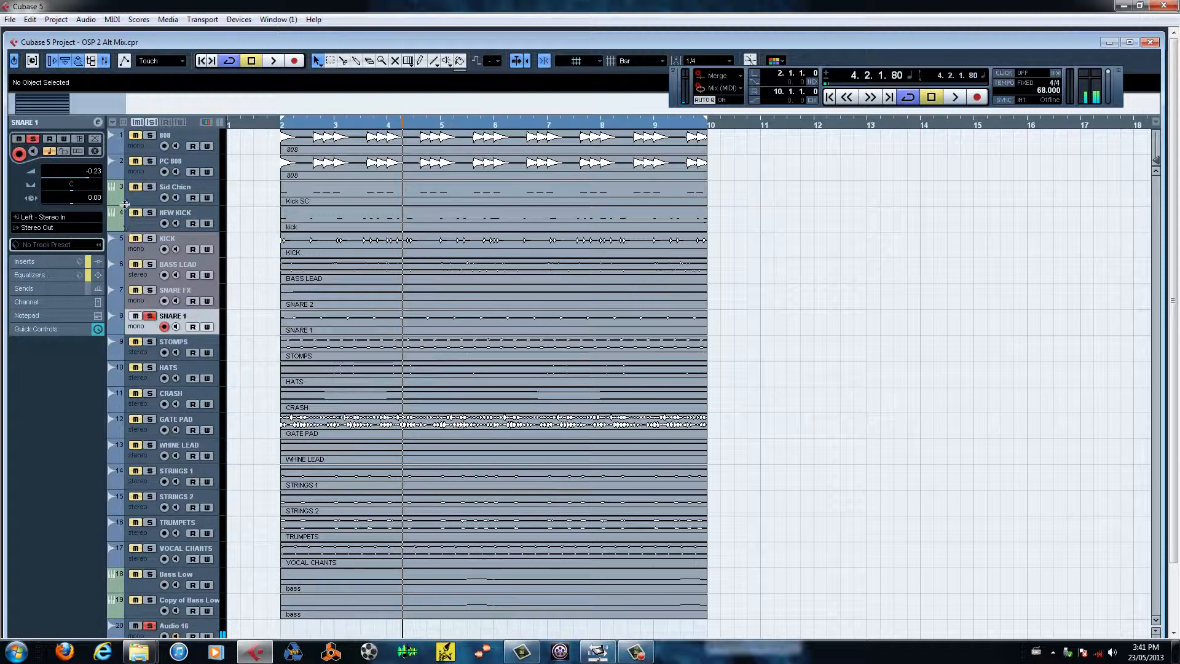
click(96, 123)
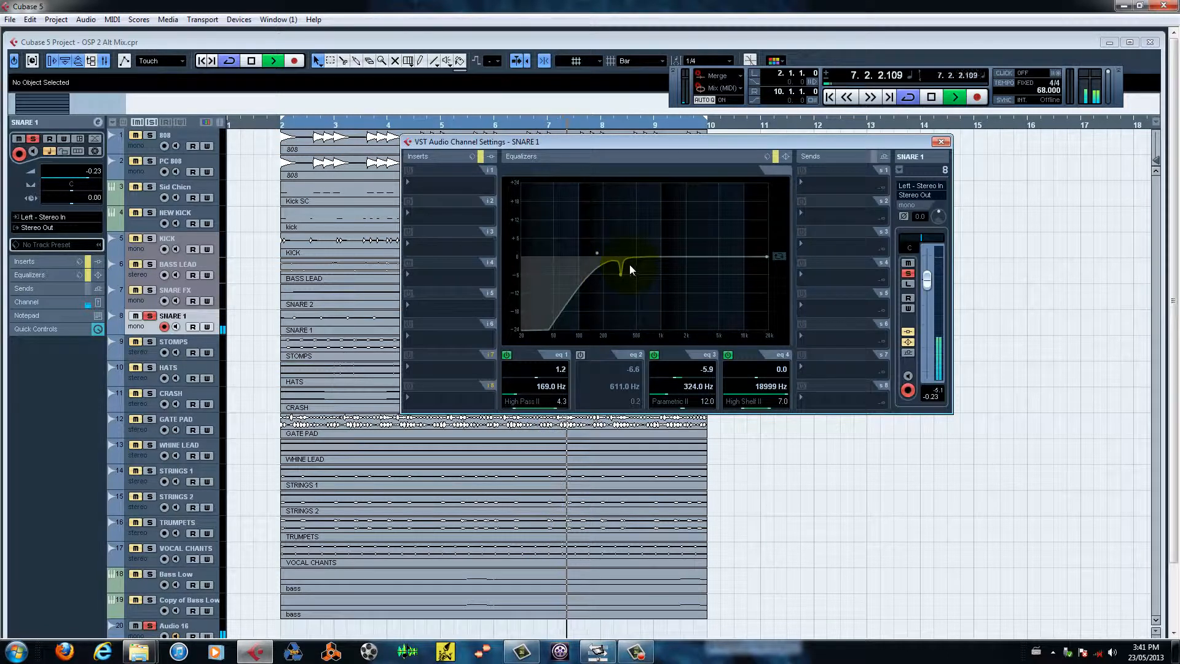
Step: Activate SNARE 1's bypassed EQ and audition a strong boost at 324 Hz before setting that band's gain to -5.9
click(907, 342)
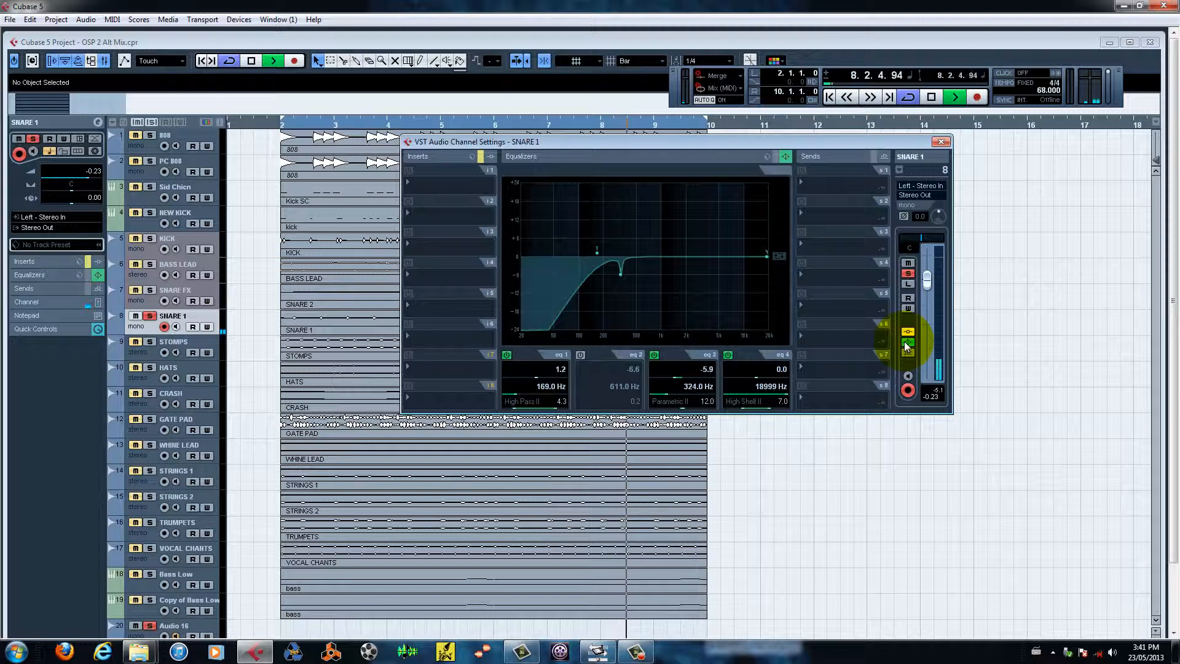
click(906, 343)
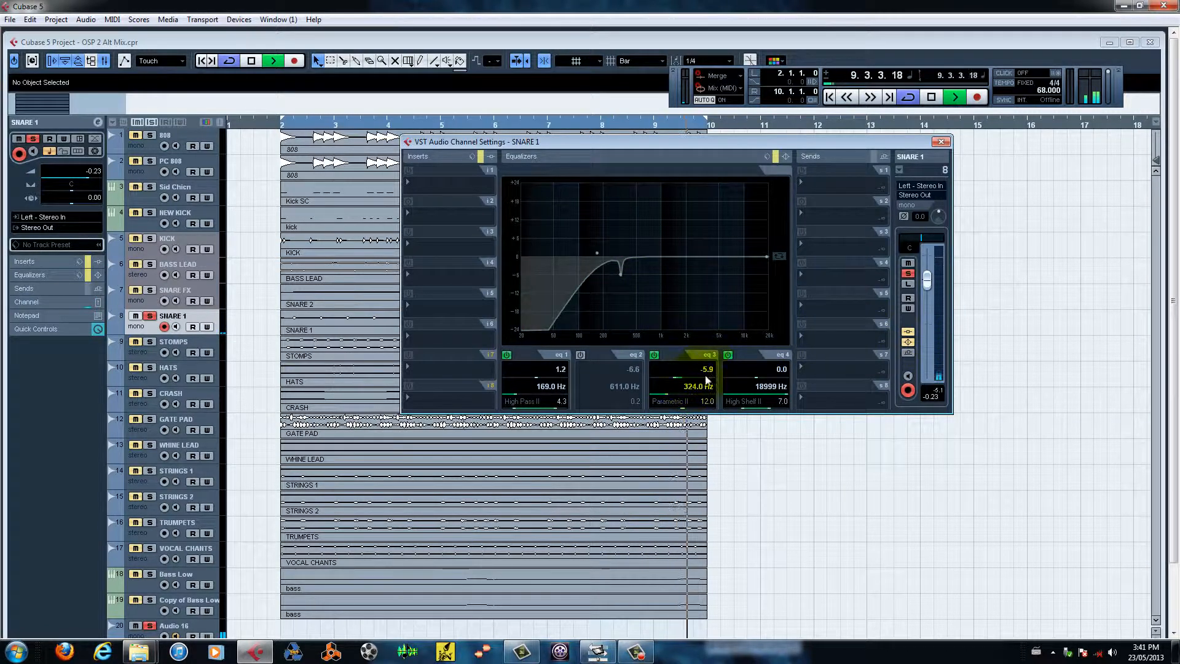
drag(707, 370, 705, 264)
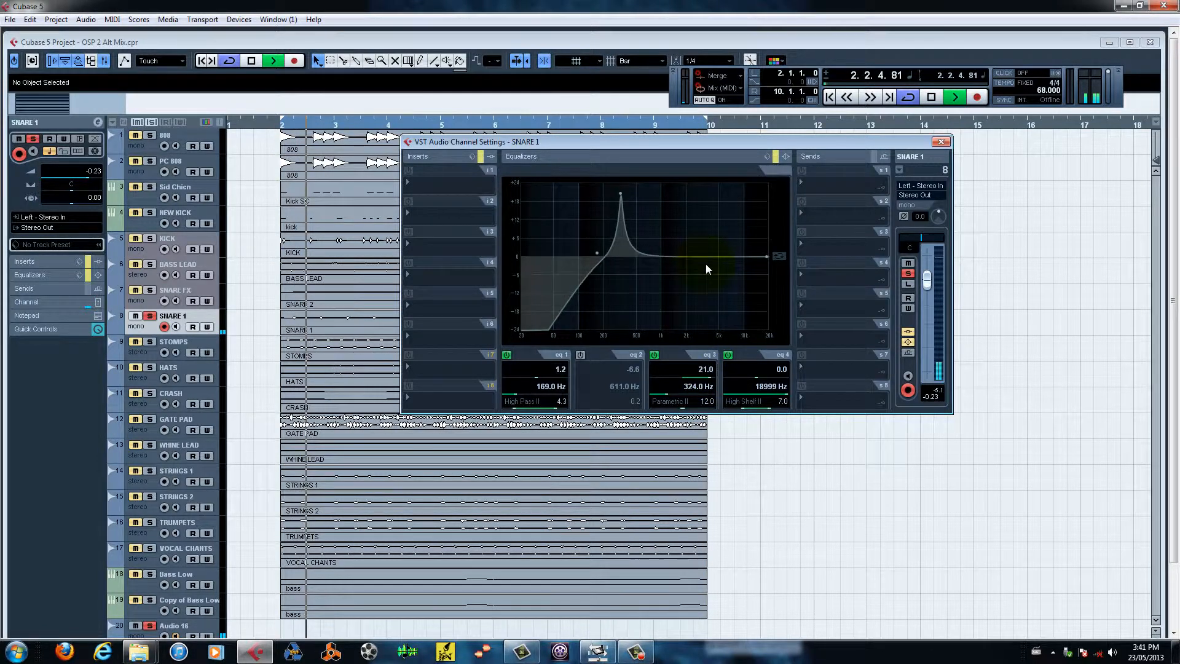
click(906, 342)
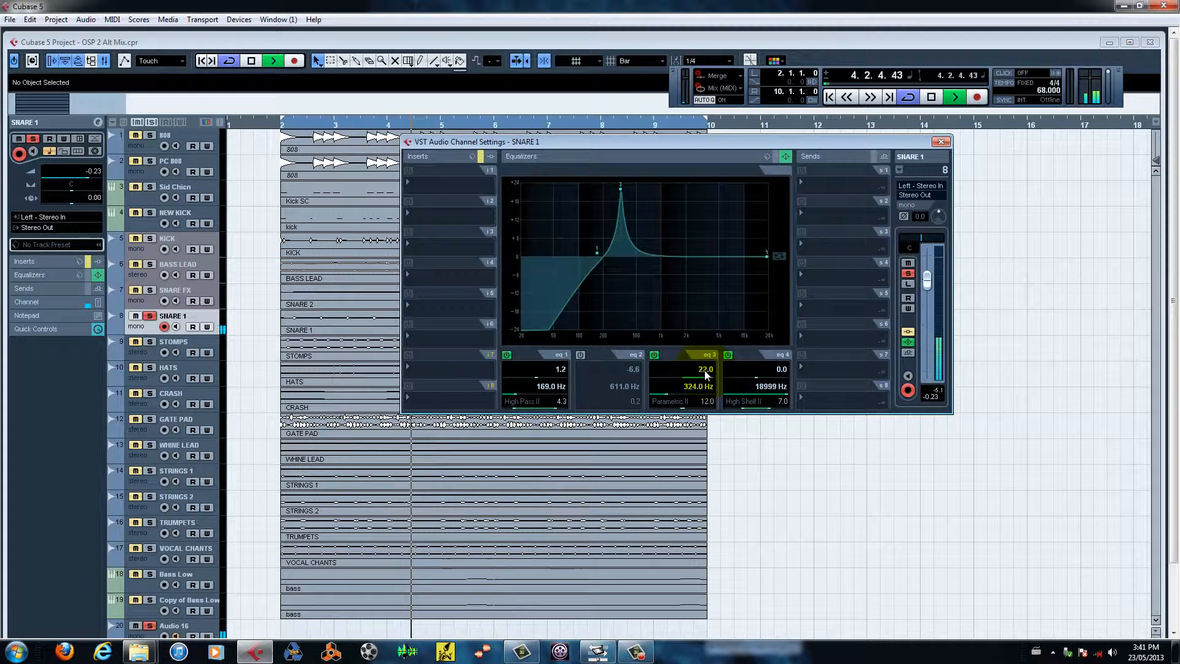
drag(705, 375, 698, 474)
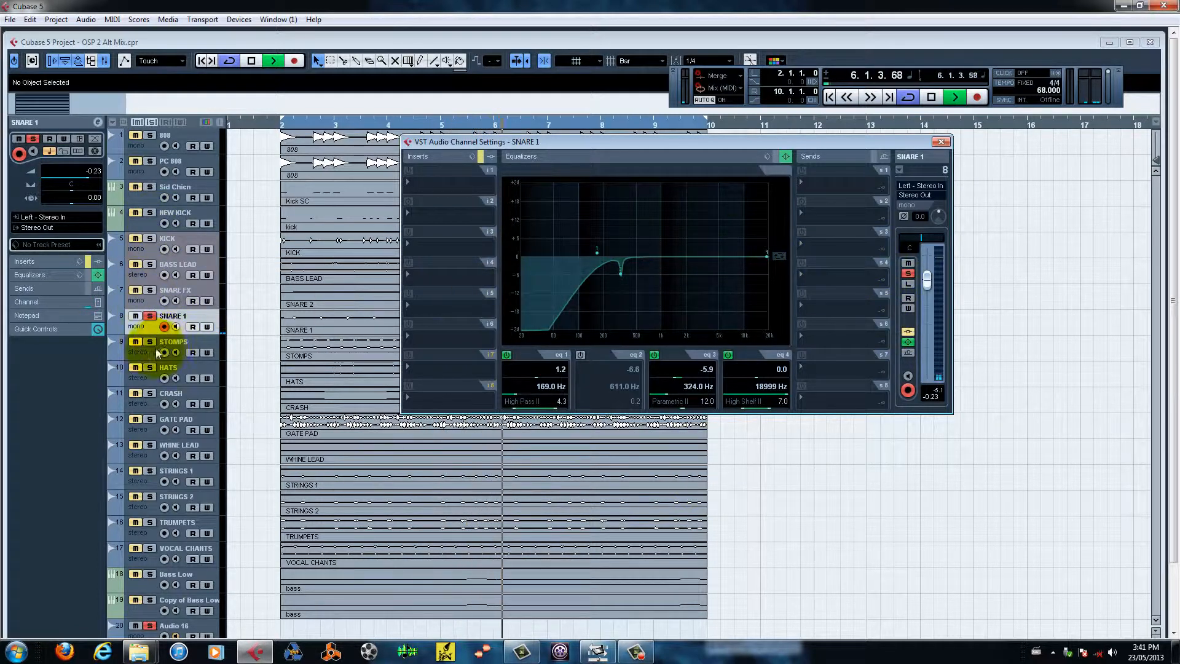
Step: Solo the STOMPS track in place of SNARE 1 and open the STOMPS channel settings
click(898, 171)
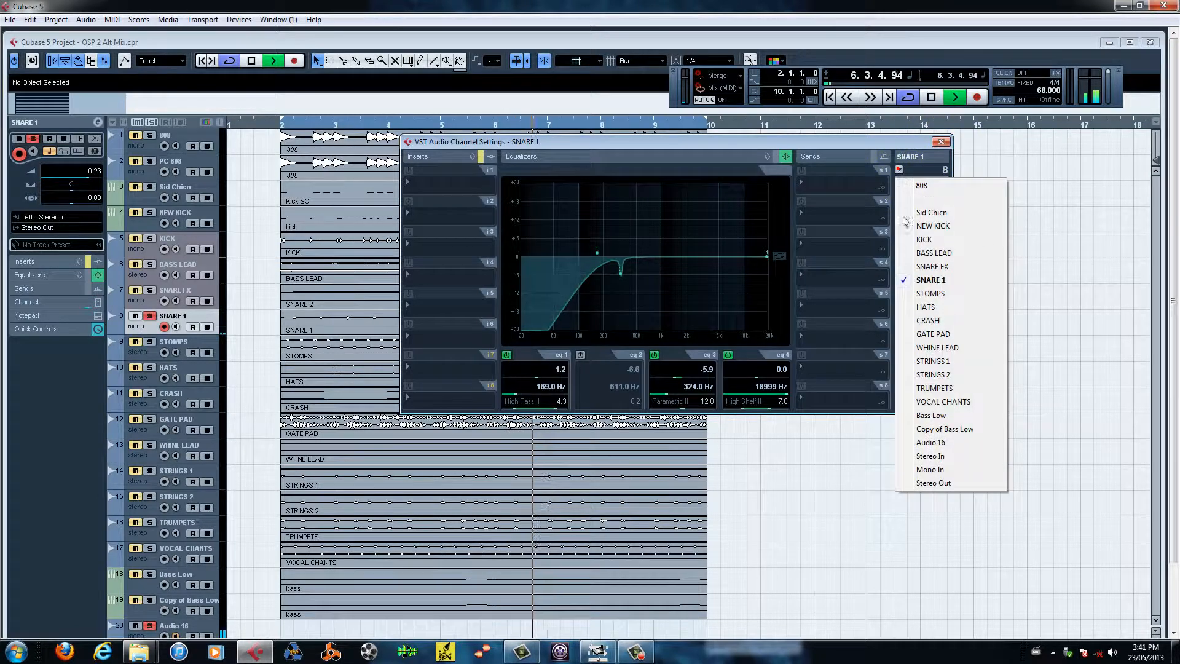
click(914, 299)
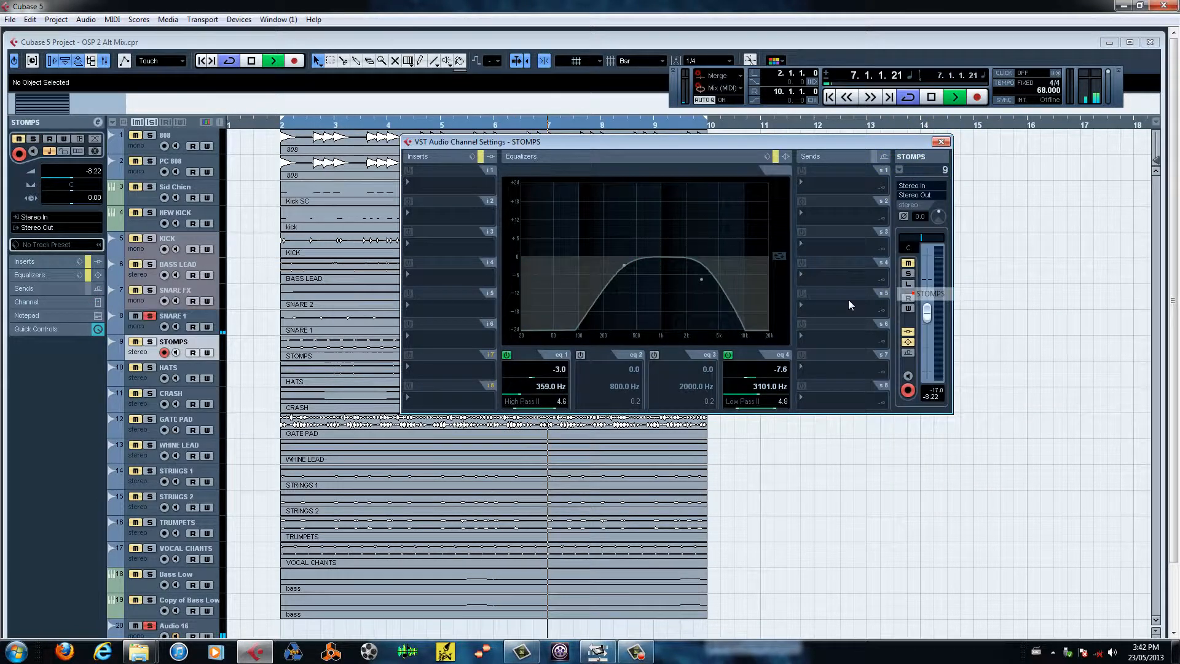
click(150, 342)
click(150, 317)
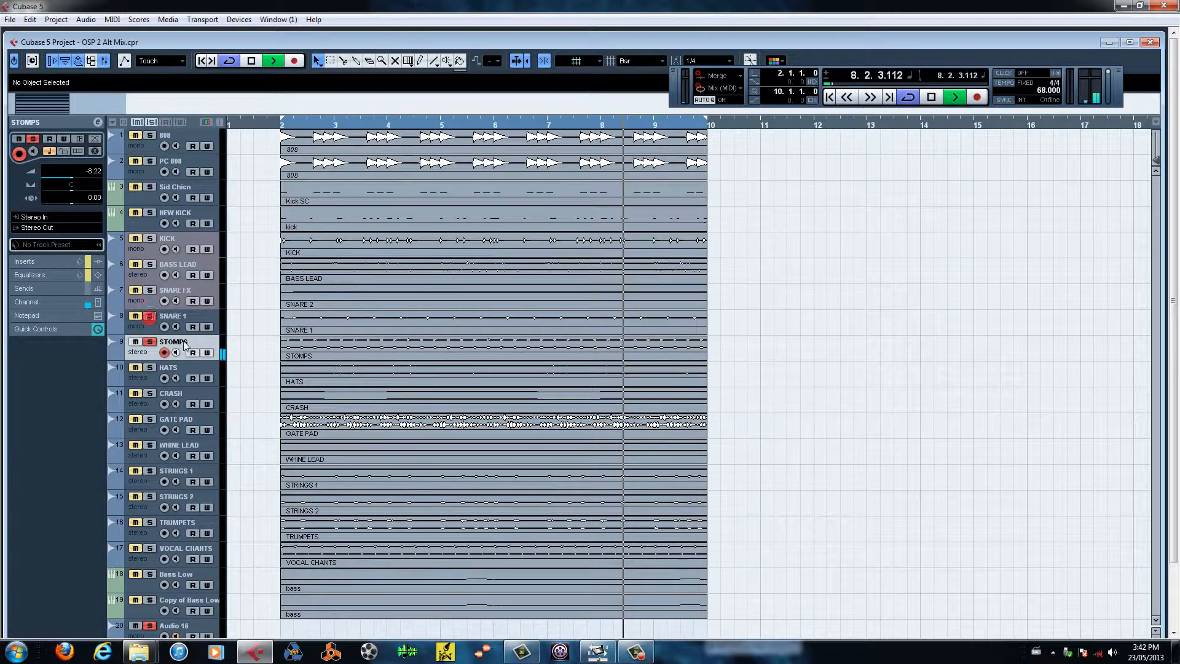
click(96, 123)
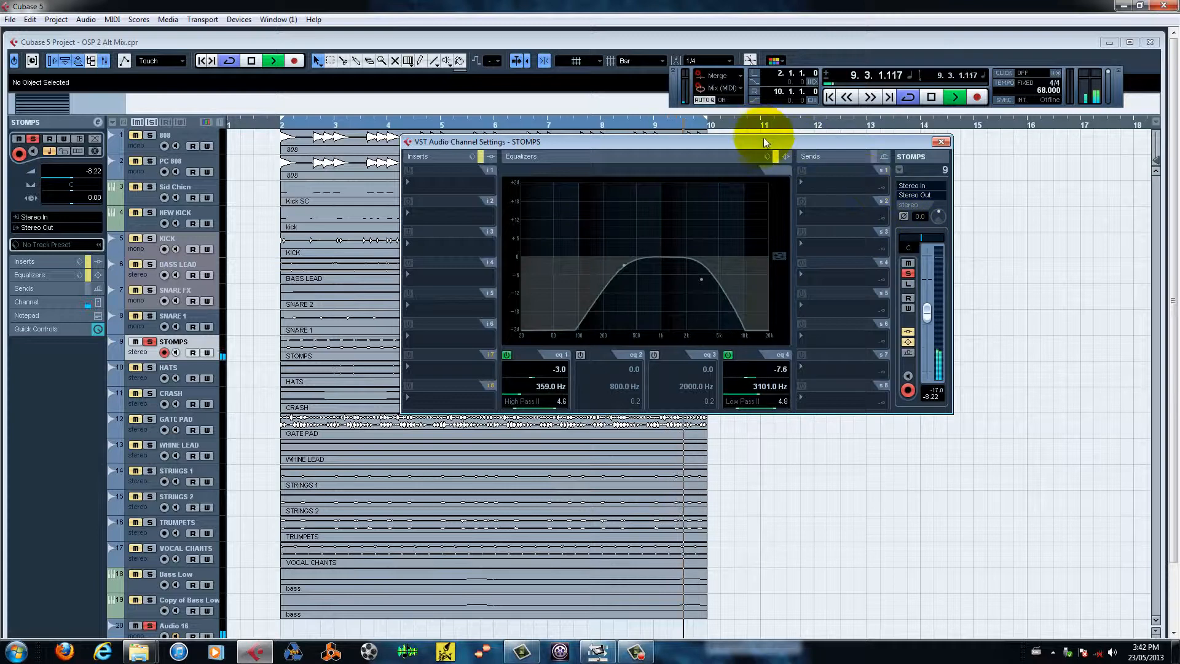
Step: Compare STOMPS with its EQ bypassed and active, and leave the EQ active
drag(633, 145, 611, 108)
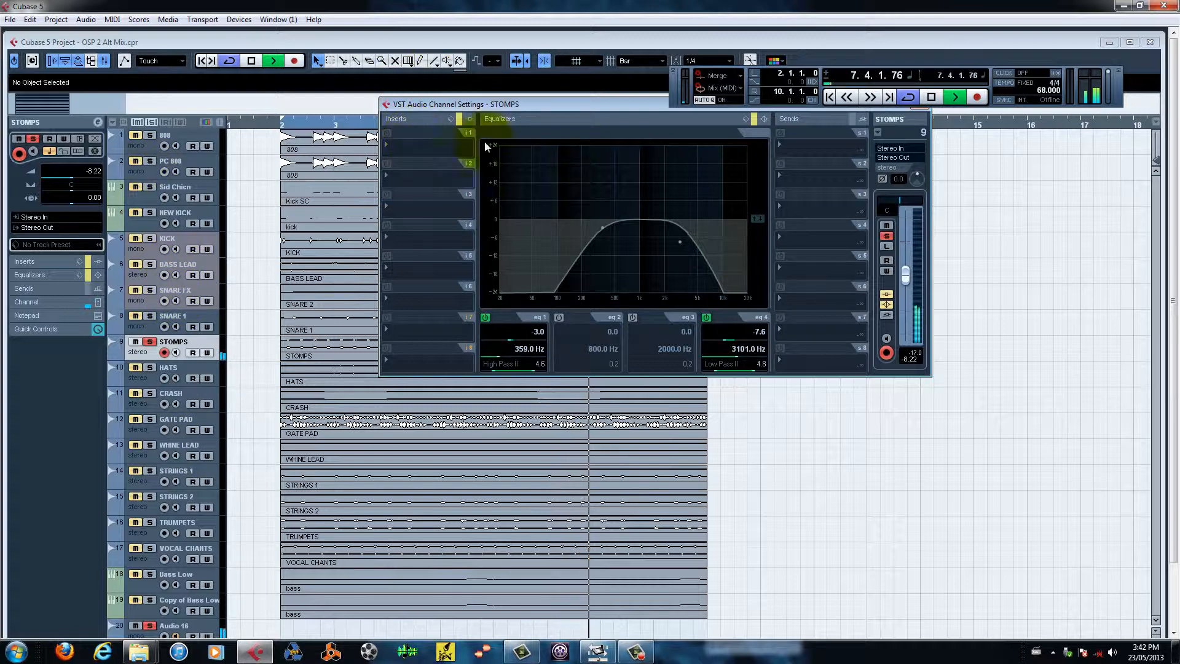
click(887, 304)
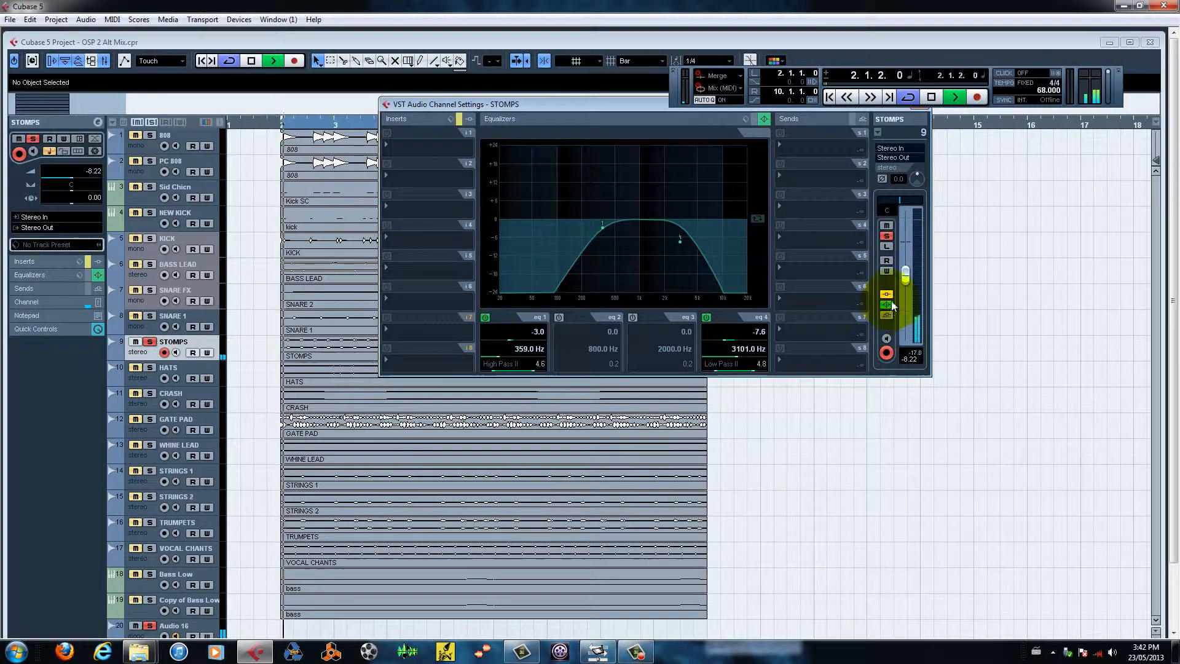
drag(596, 103, 656, 125)
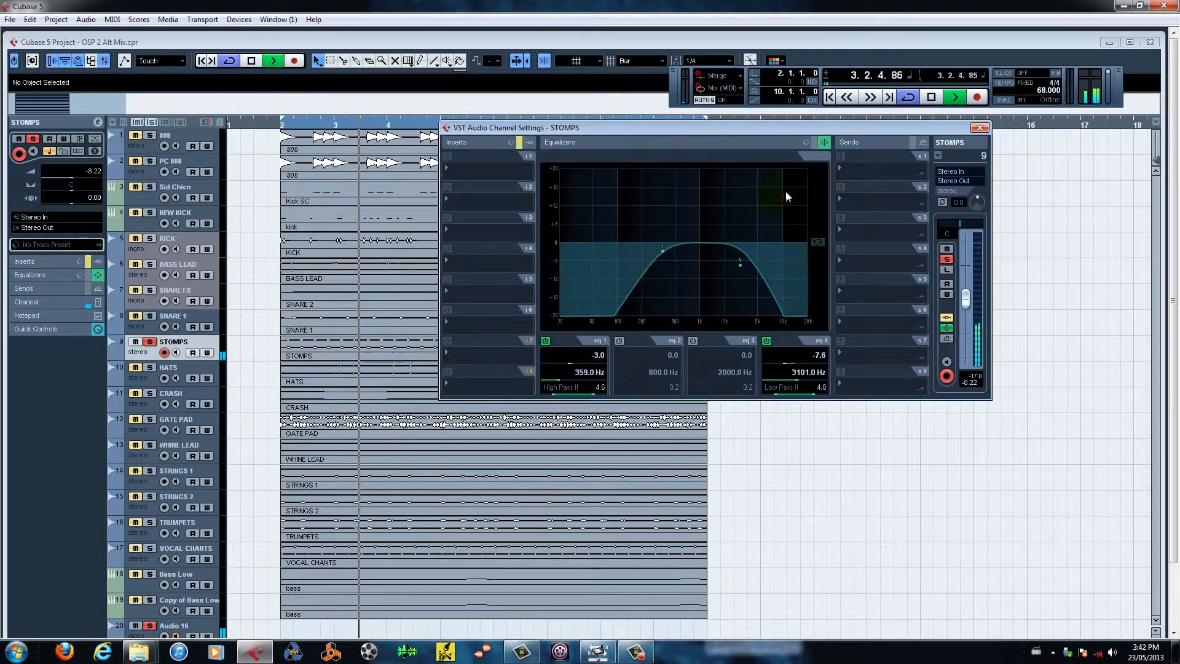
click(945, 329)
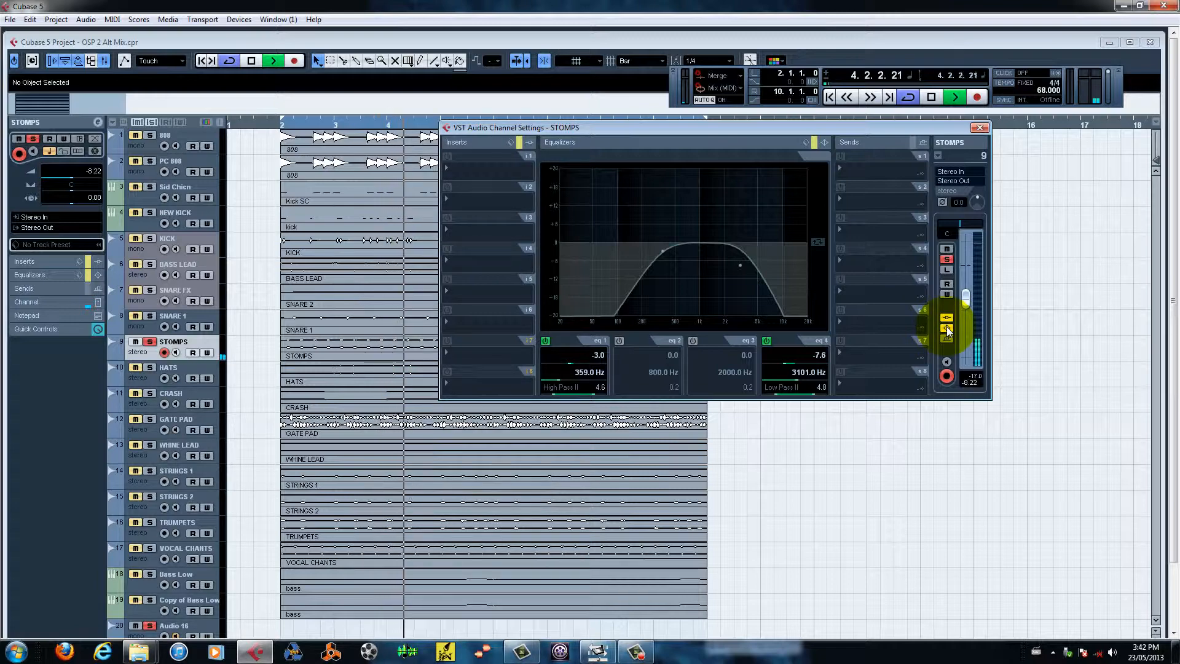
click(946, 329)
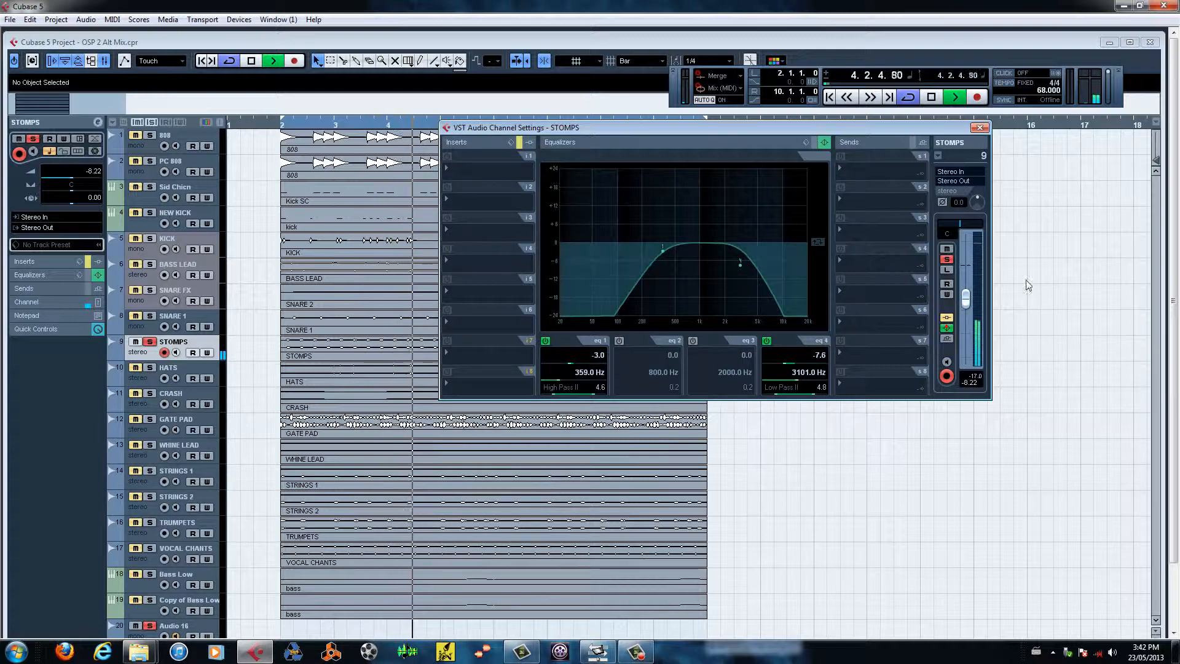
Step: Solo the SNARE 1, NEW KICK and 808 tracks alongside STOMPS
click(150, 315)
click(151, 212)
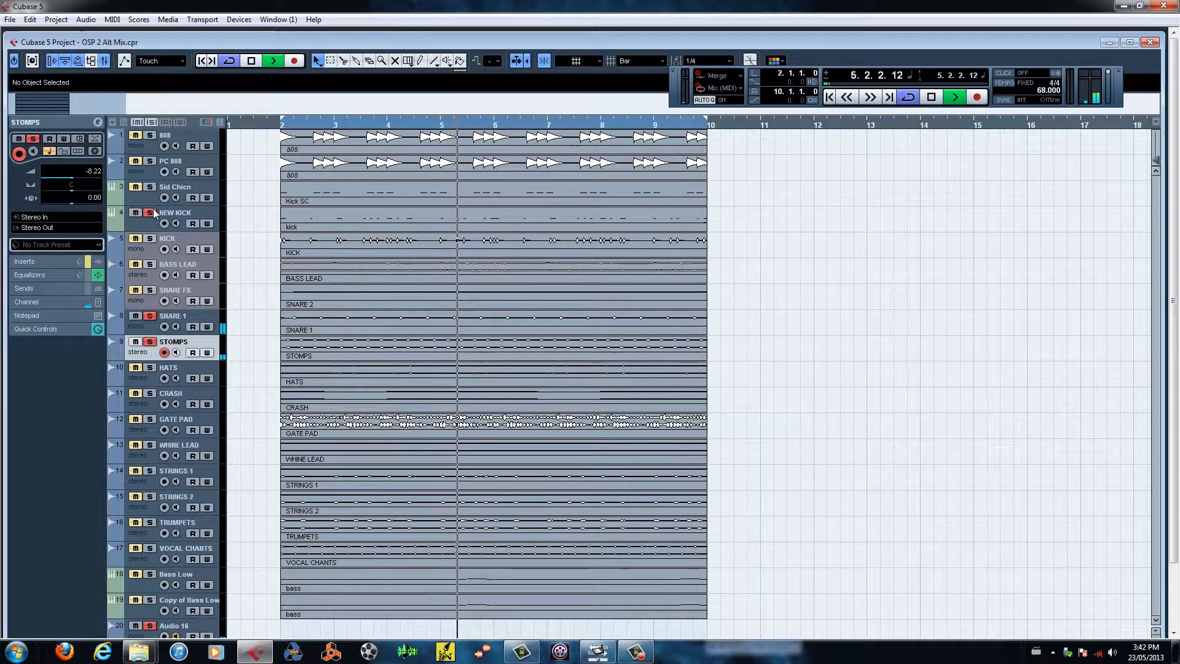
click(148, 135)
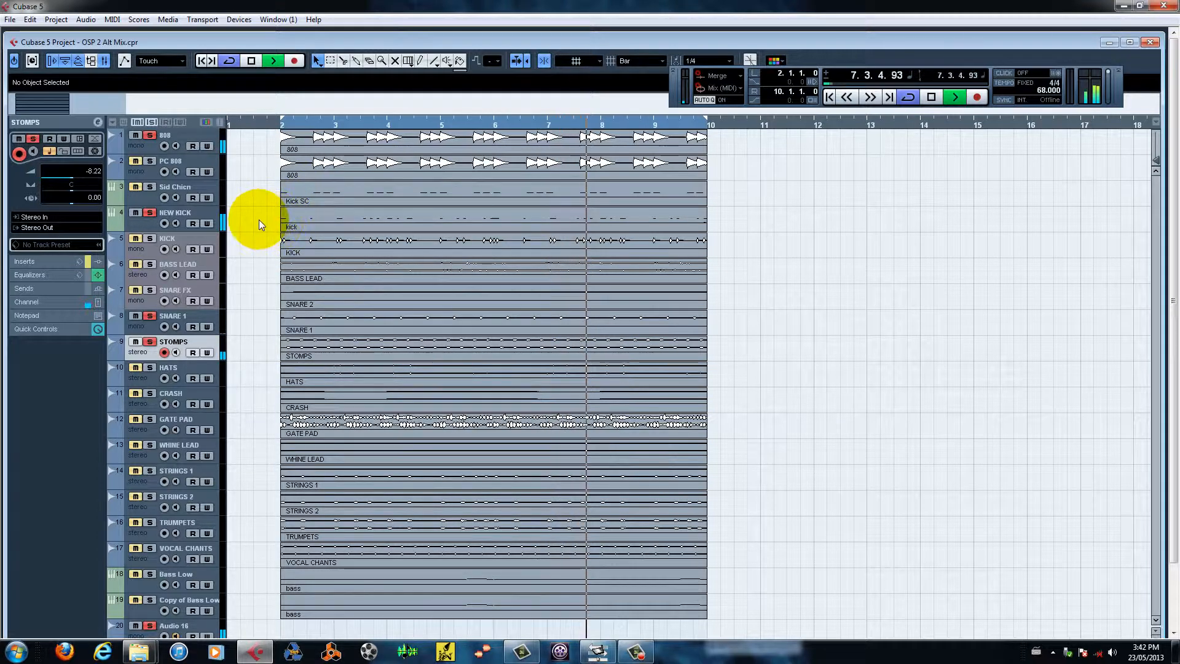
Step: Compare STOMPS without and with its high-pass band, and move that band to 246 Hz with a gain of -3.6
click(96, 122)
click(546, 341)
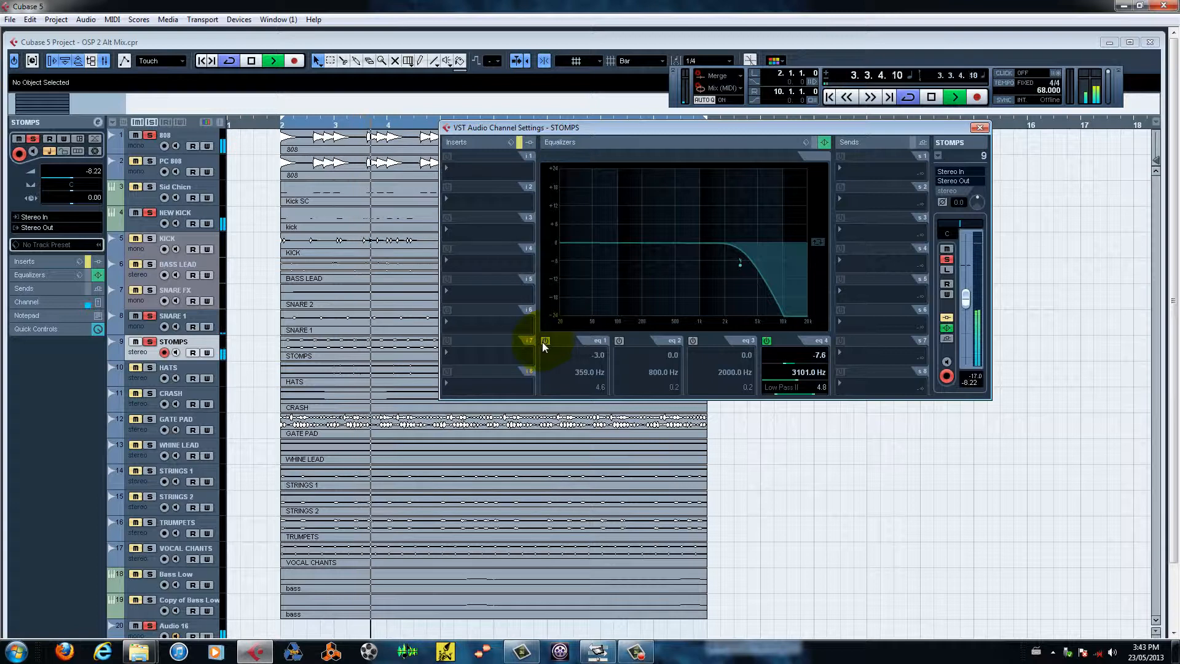
click(541, 342)
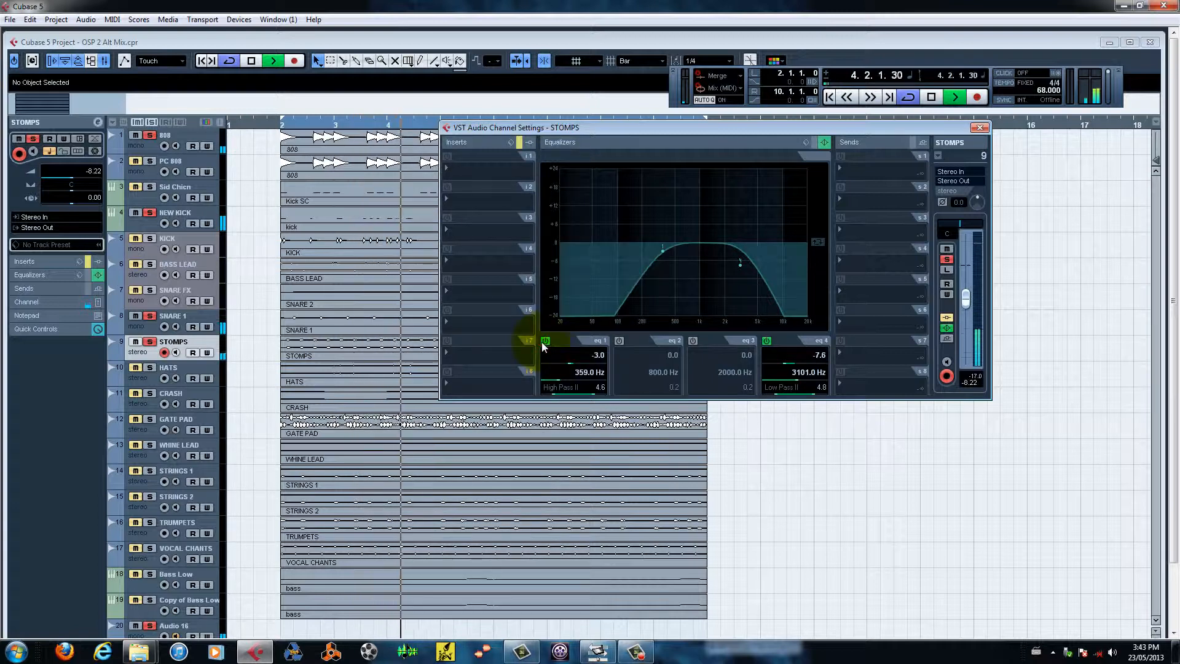
drag(669, 248, 650, 253)
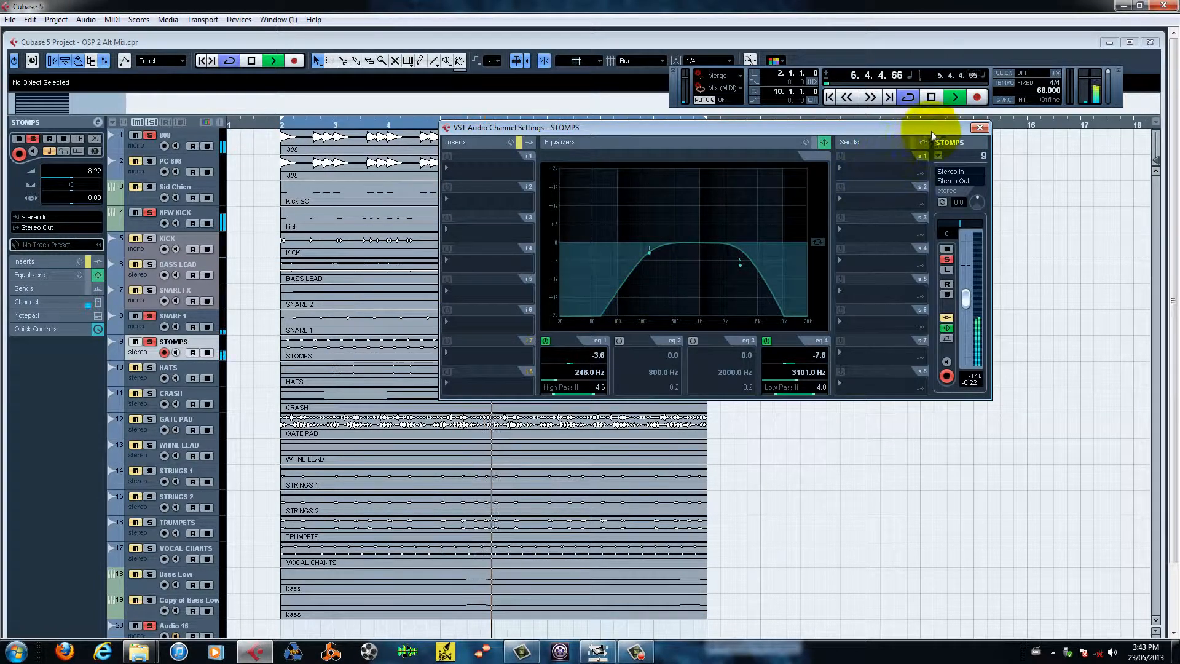
Step: Add HATS to the soloed tracks, open its channel settings and activate its bypassed EQ
click(150, 368)
click(198, 379)
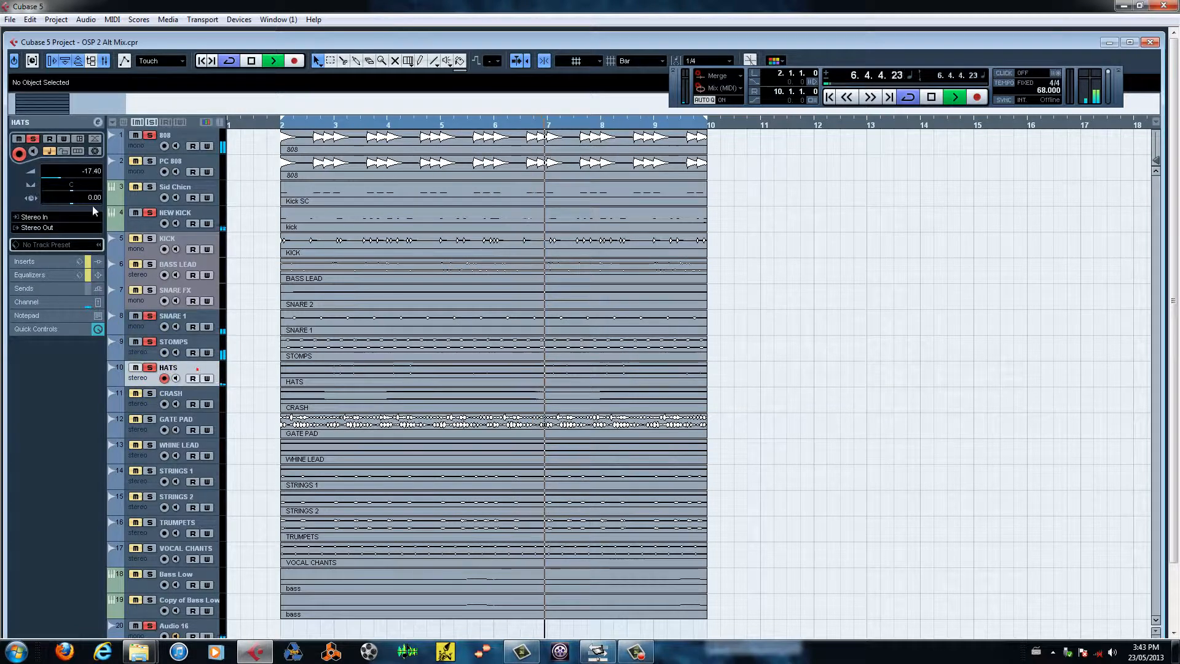
click(97, 123)
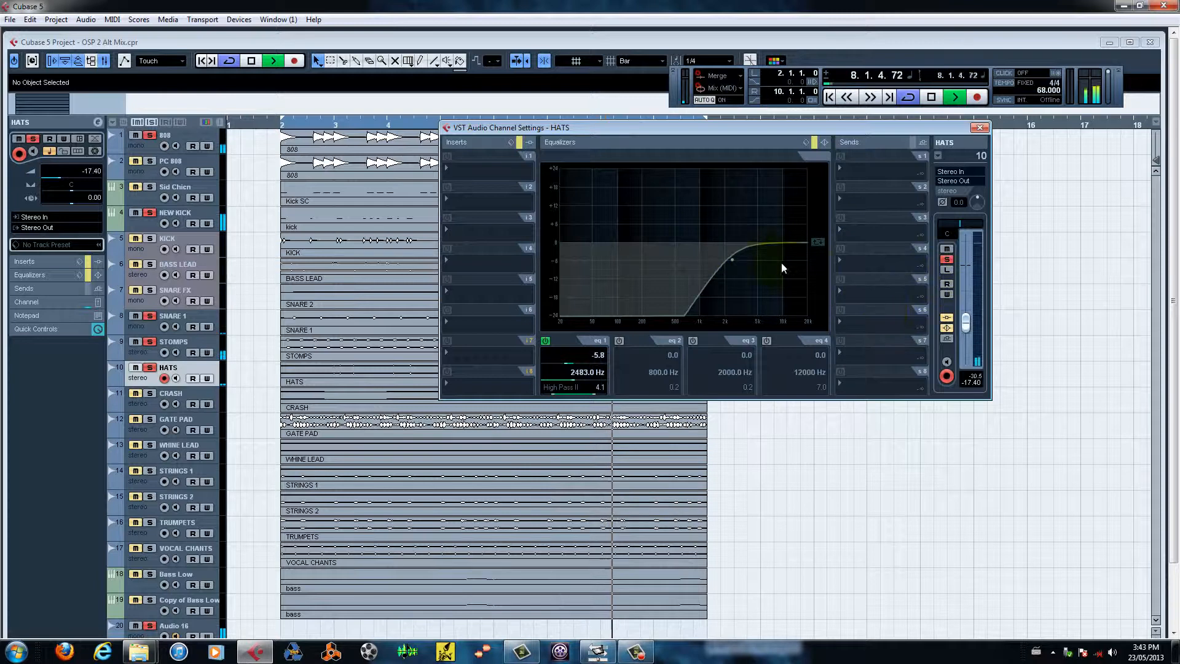
click(947, 324)
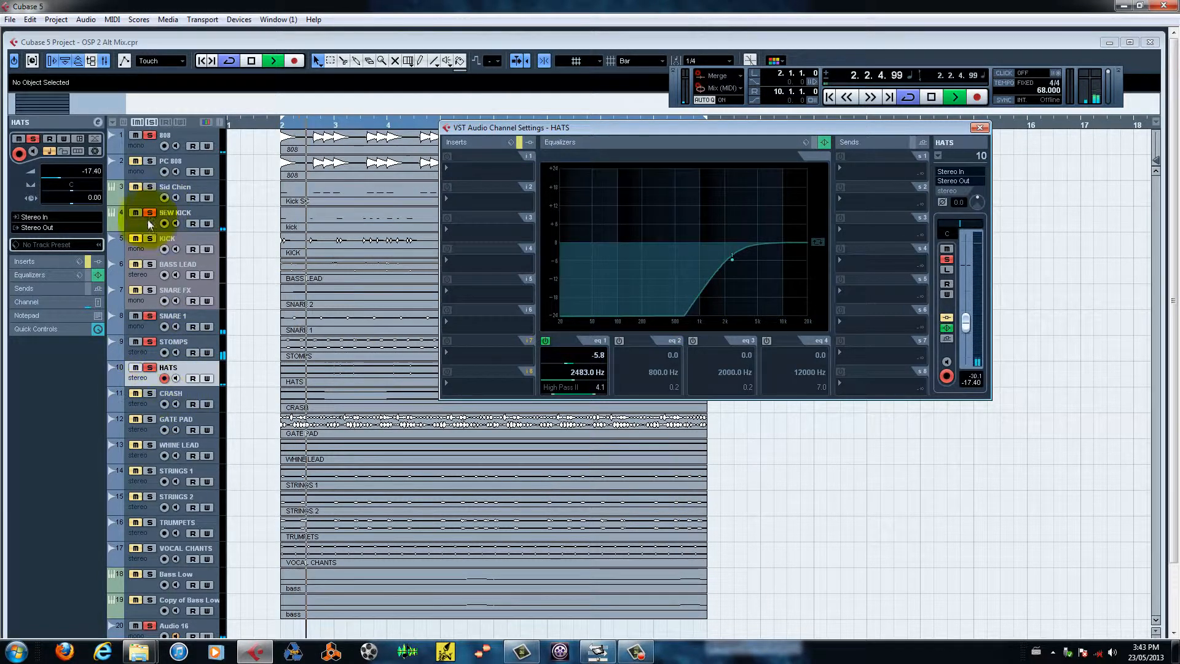
Step: Add CRASH to the soloed tracks, open its channel settings and activate its bypassed EQ
click(149, 392)
click(188, 398)
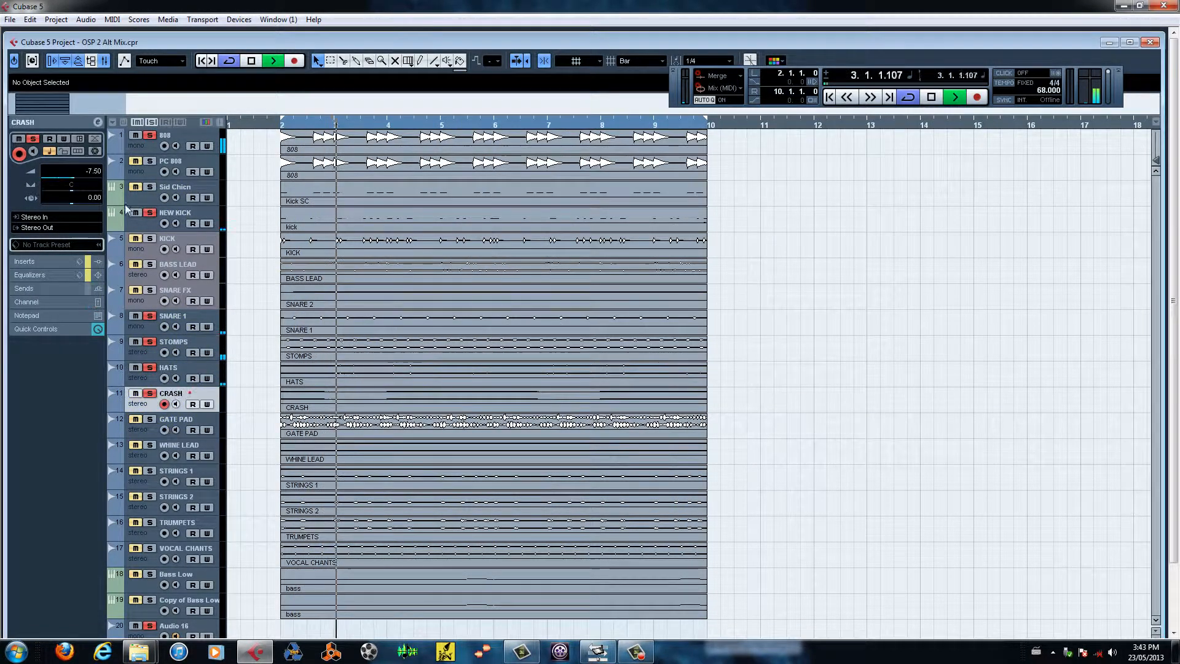
click(97, 122)
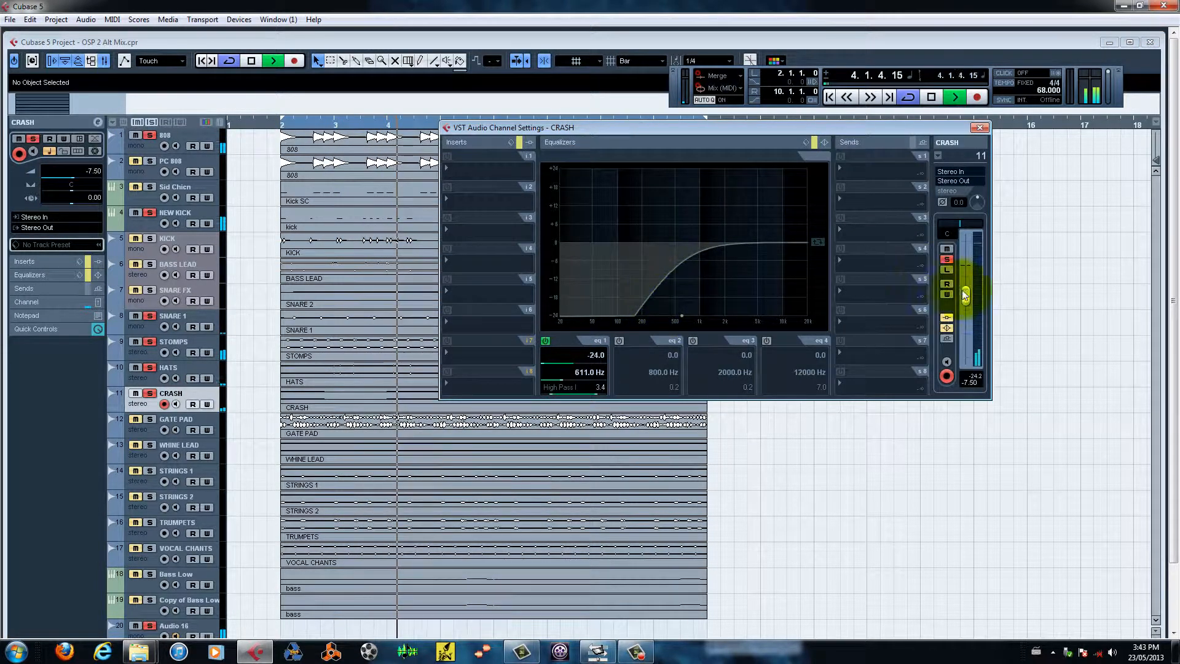
click(947, 330)
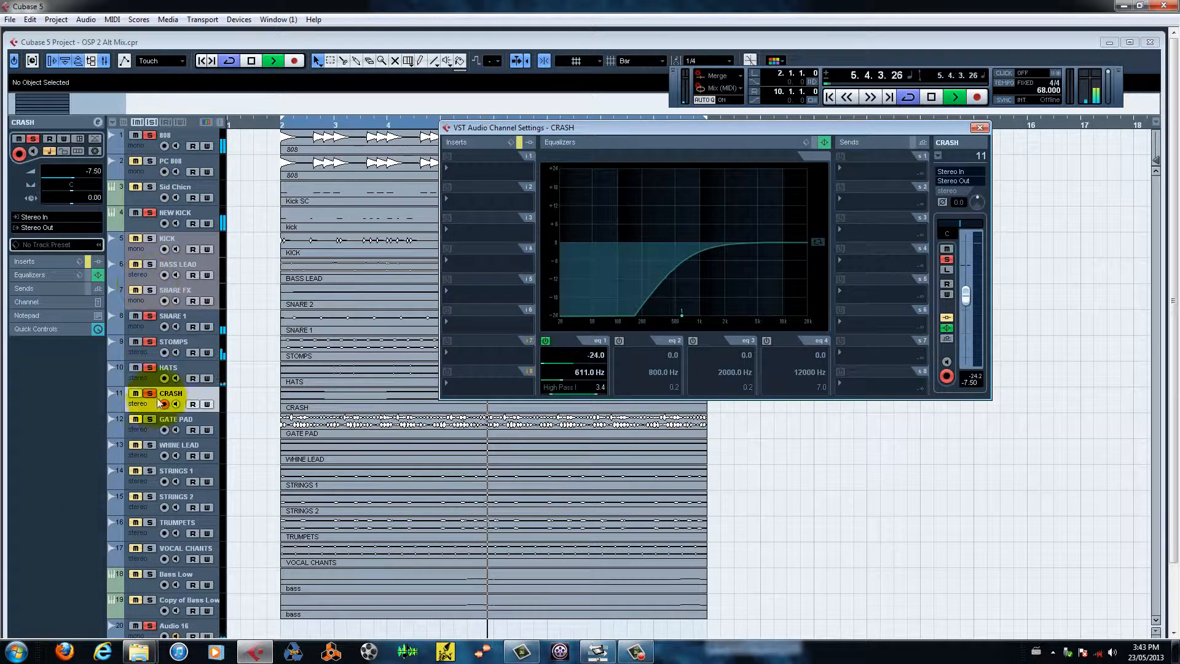
Step: Solo GATE PAD by itself, taking CRASH, HATS, STOMPS, SNARE 1, NEW KICK and 808 out of solo
click(185, 424)
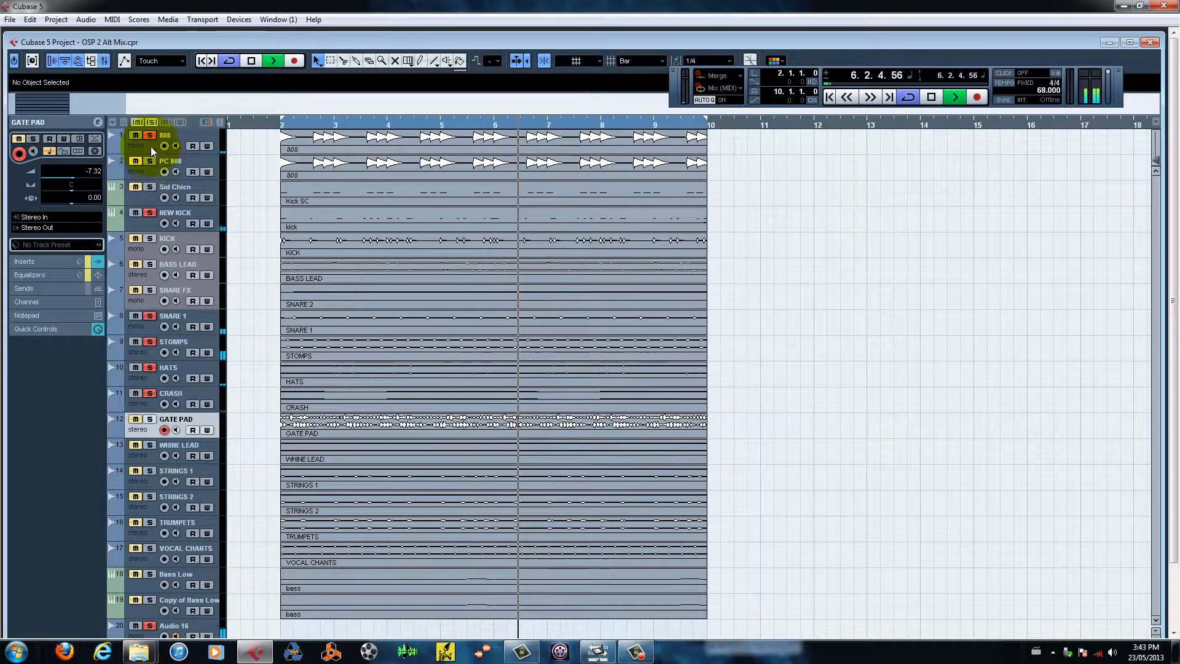
click(149, 393)
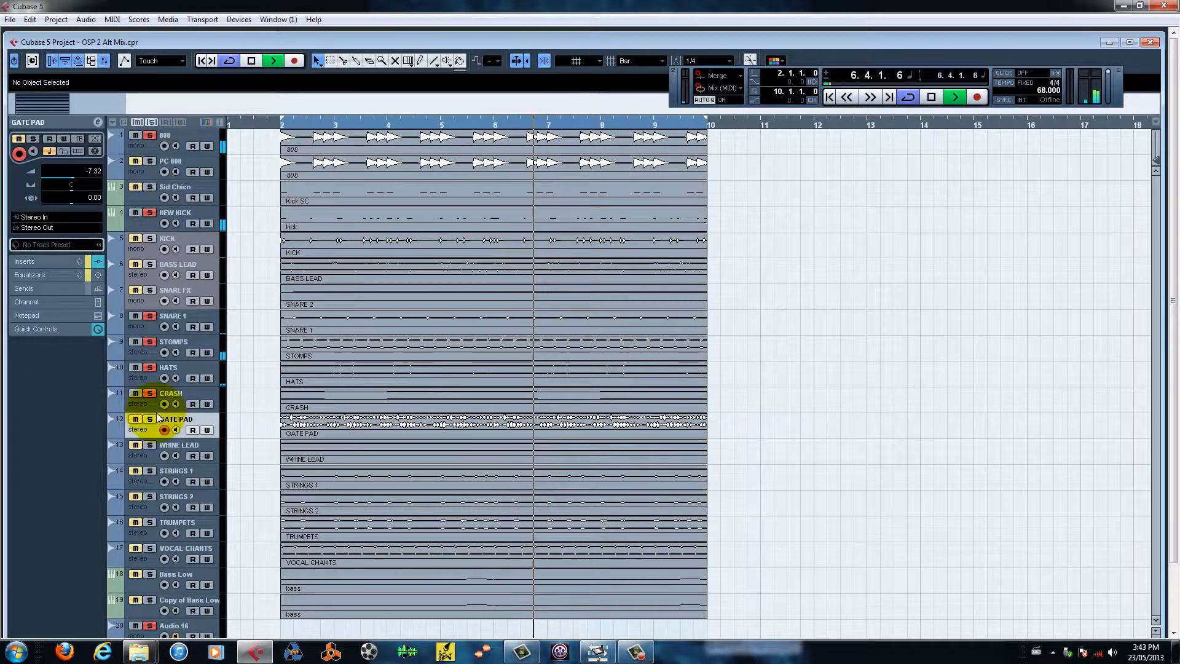
click(149, 367)
click(150, 342)
click(150, 316)
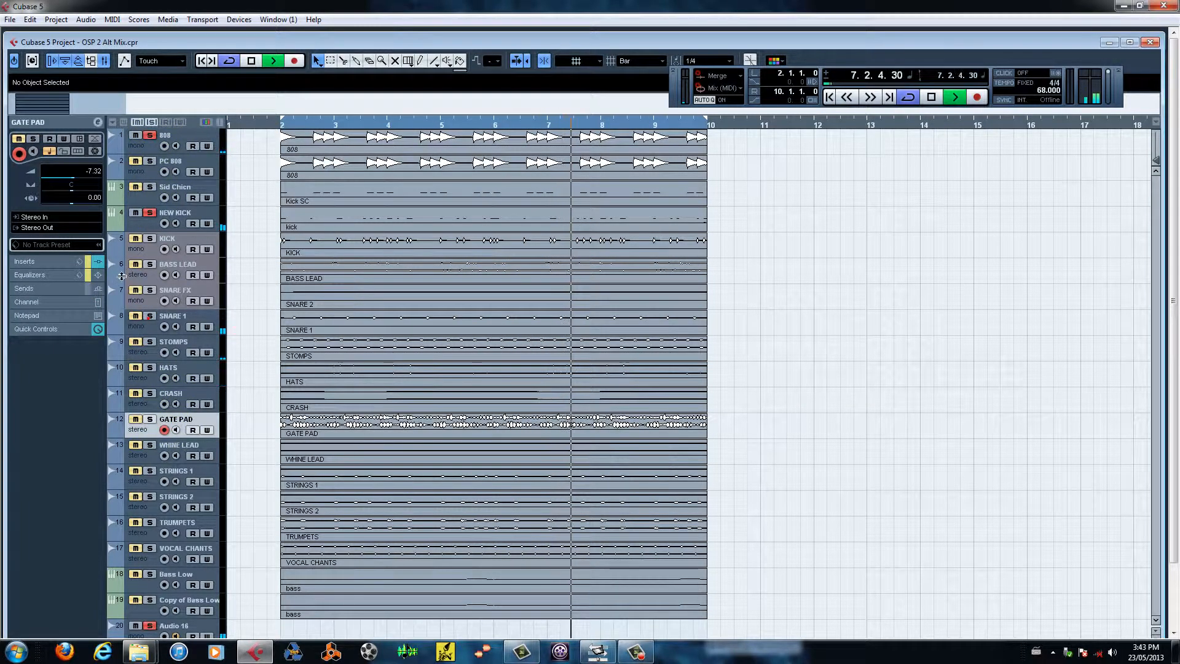
click(149, 213)
click(150, 136)
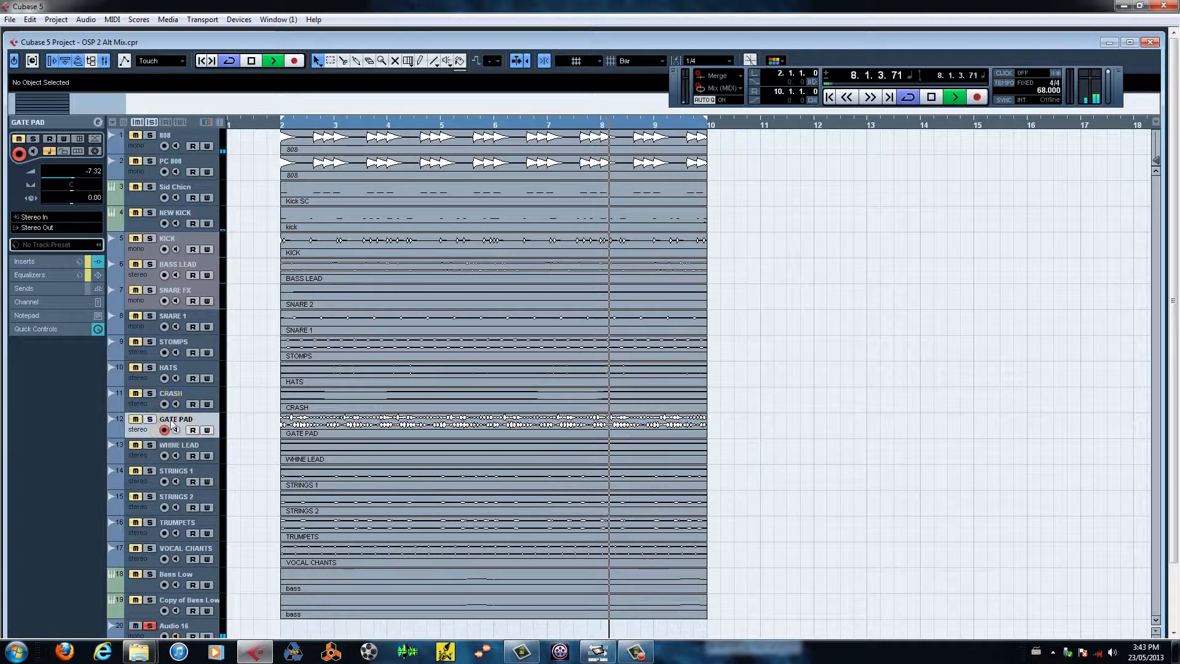
click(150, 418)
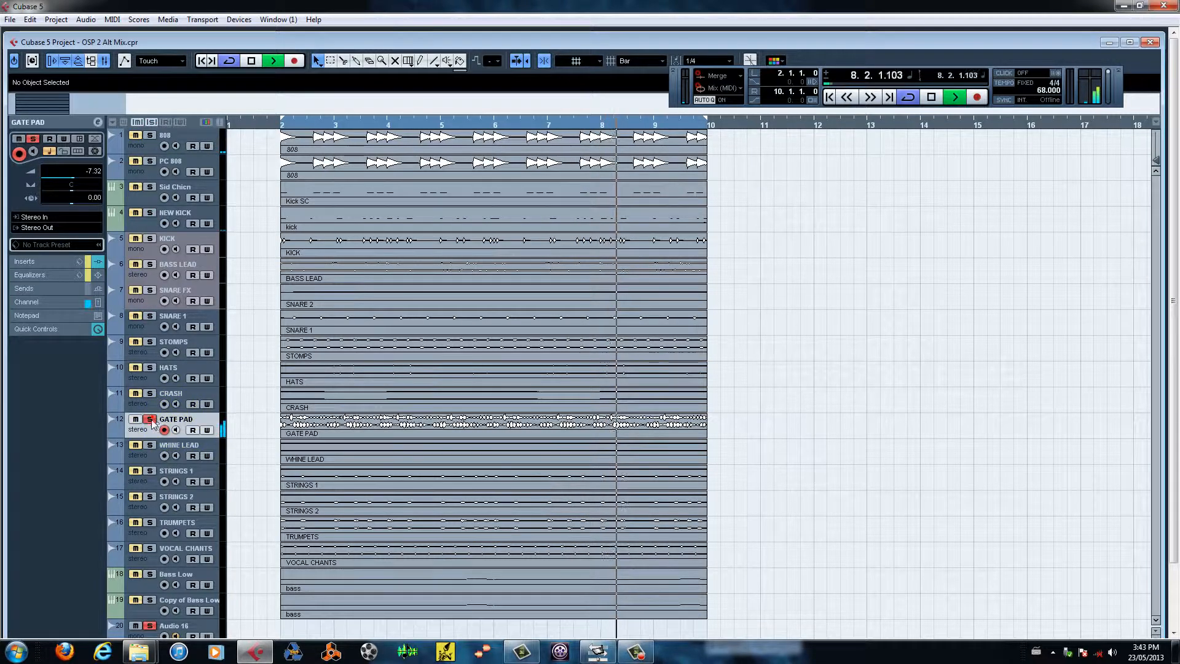
Step: Open the GATE PAD channel settings and activate its bypassed EQ
click(97, 122)
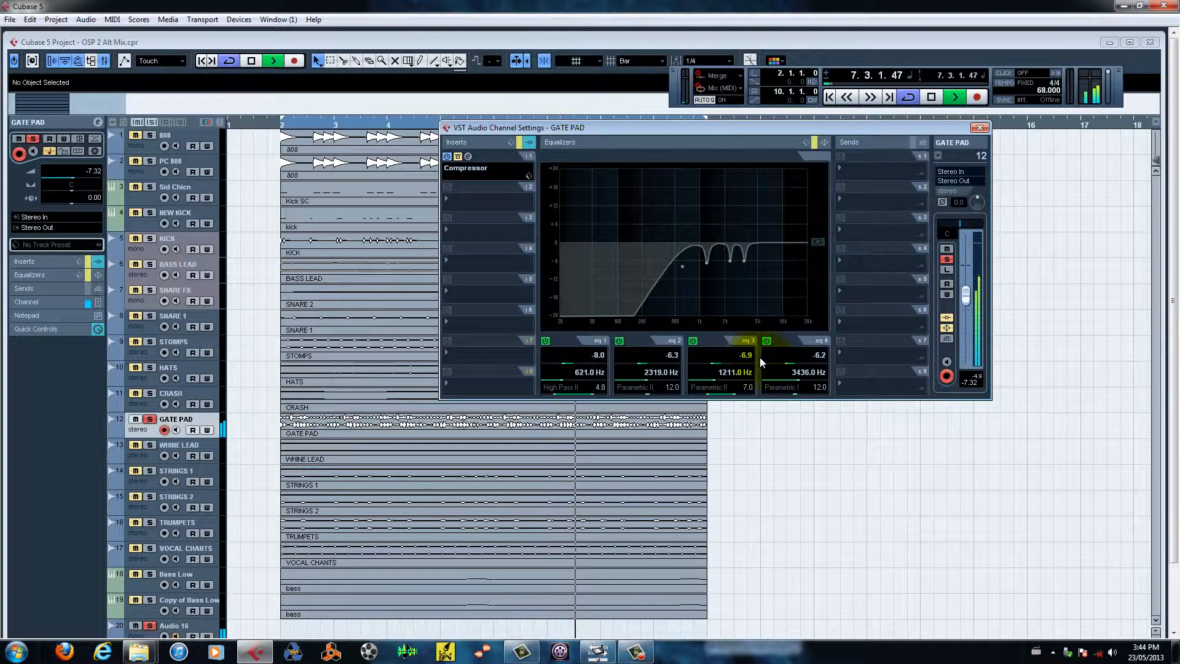
click(947, 328)
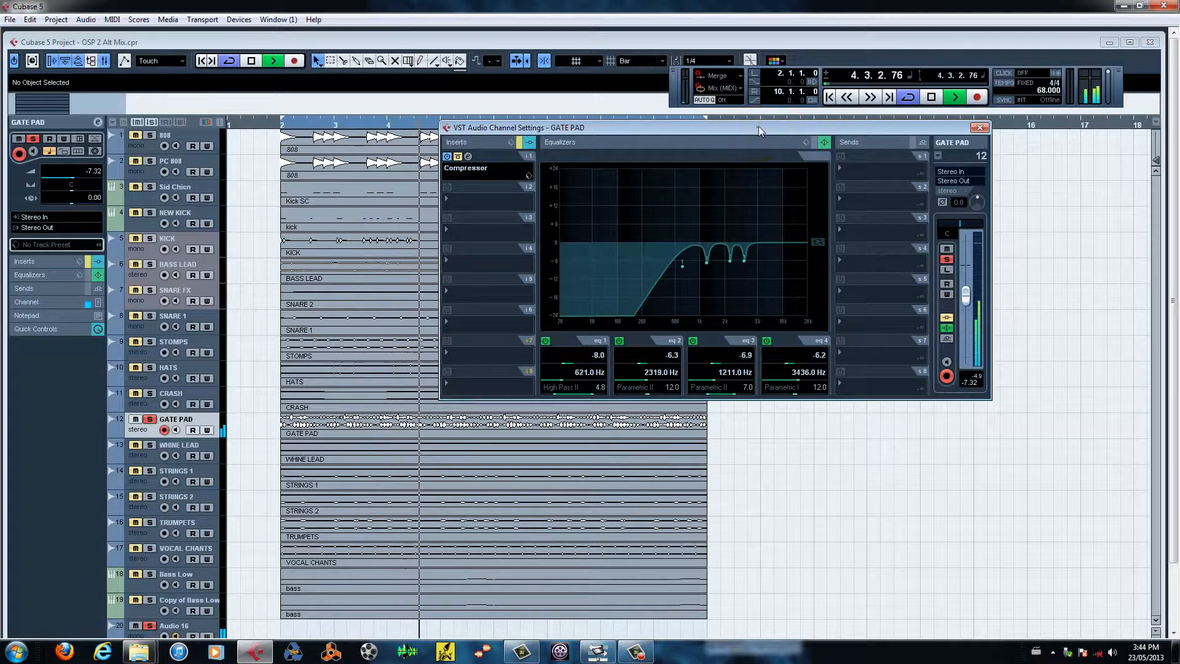
drag(759, 126, 758, 125)
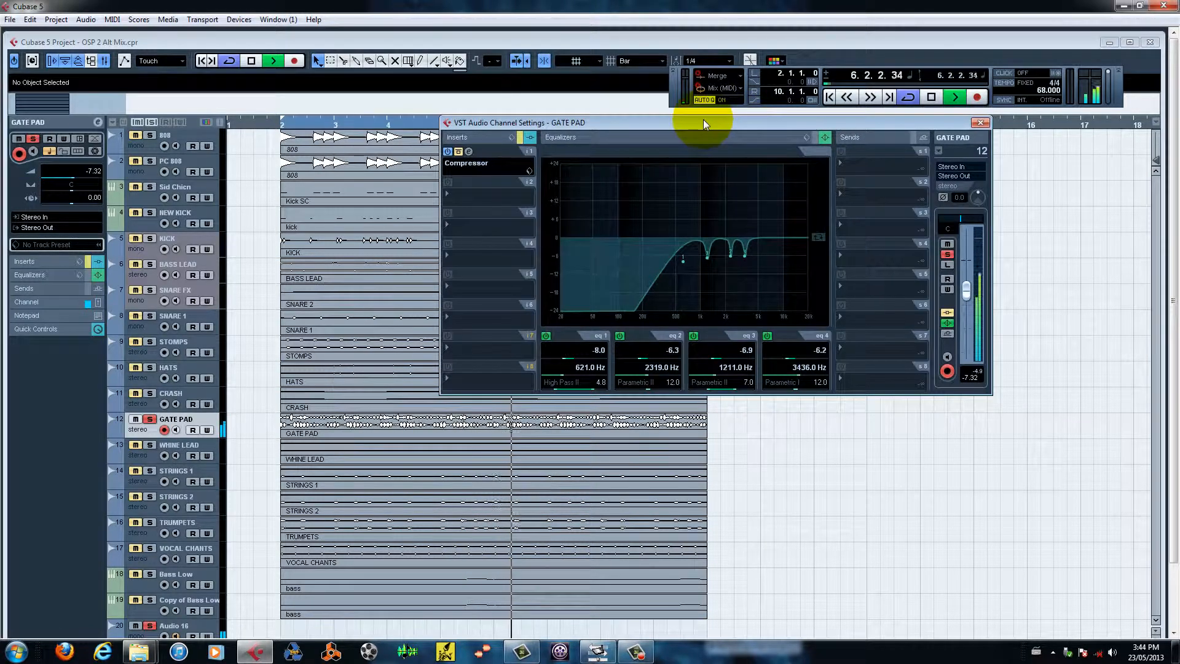
drag(695, 127, 697, 133)
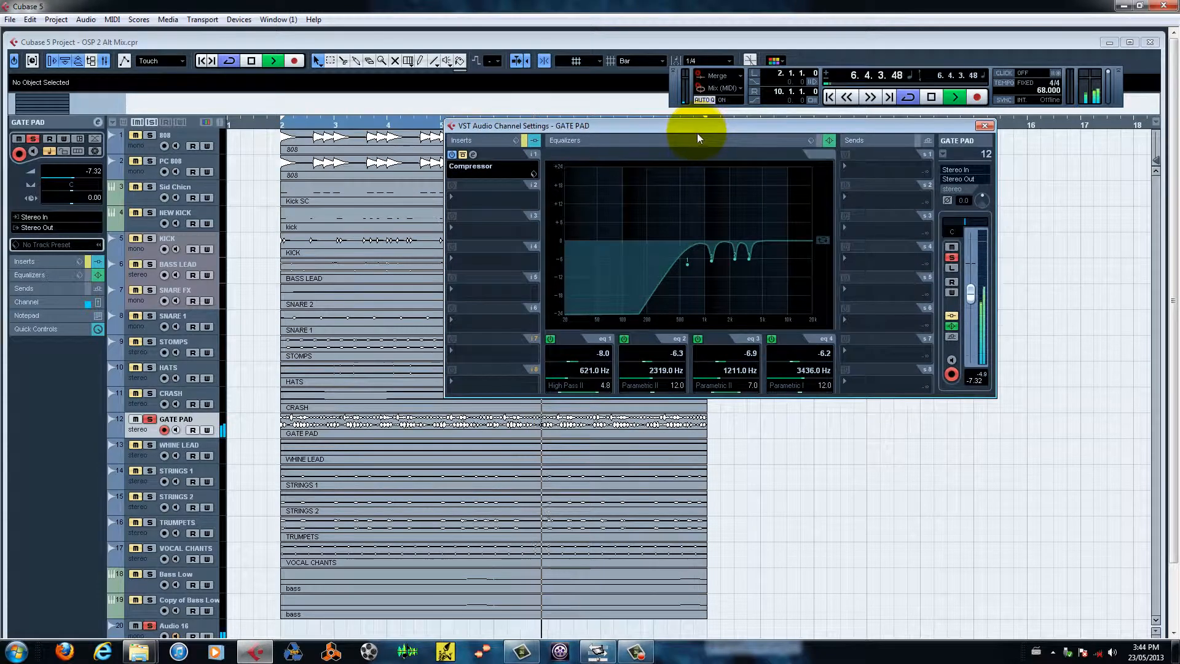
Step: Solo CRASH, HATS, STOMPS, SNARE 1, NEW KICK, Sid Chicn and 808 alongside GATE PAD, and lower the GATE PAD volume to -12.46
click(150, 393)
click(149, 367)
click(149, 341)
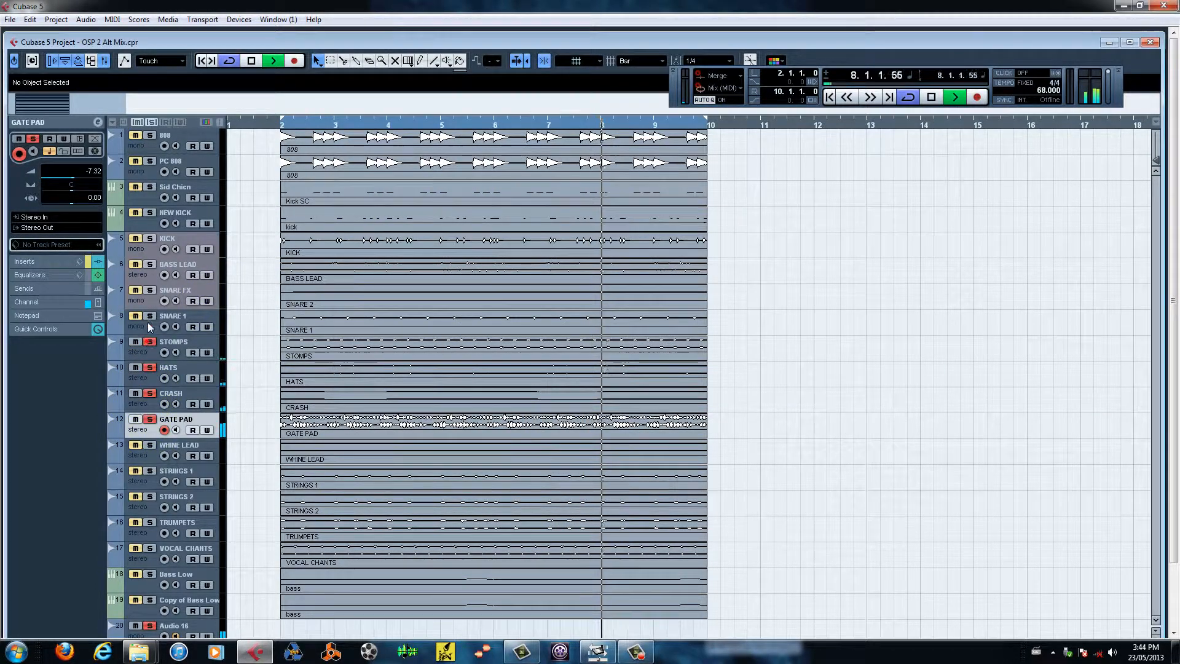
click(149, 315)
click(150, 315)
click(149, 212)
click(150, 187)
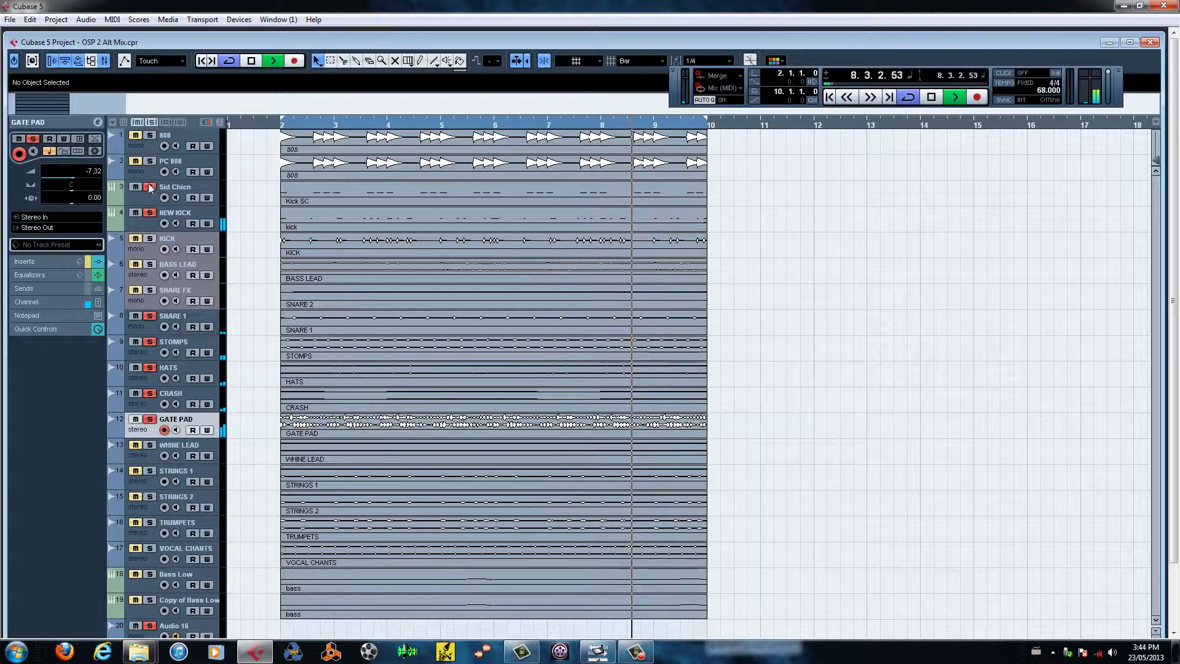
click(149, 187)
click(150, 136)
click(138, 413)
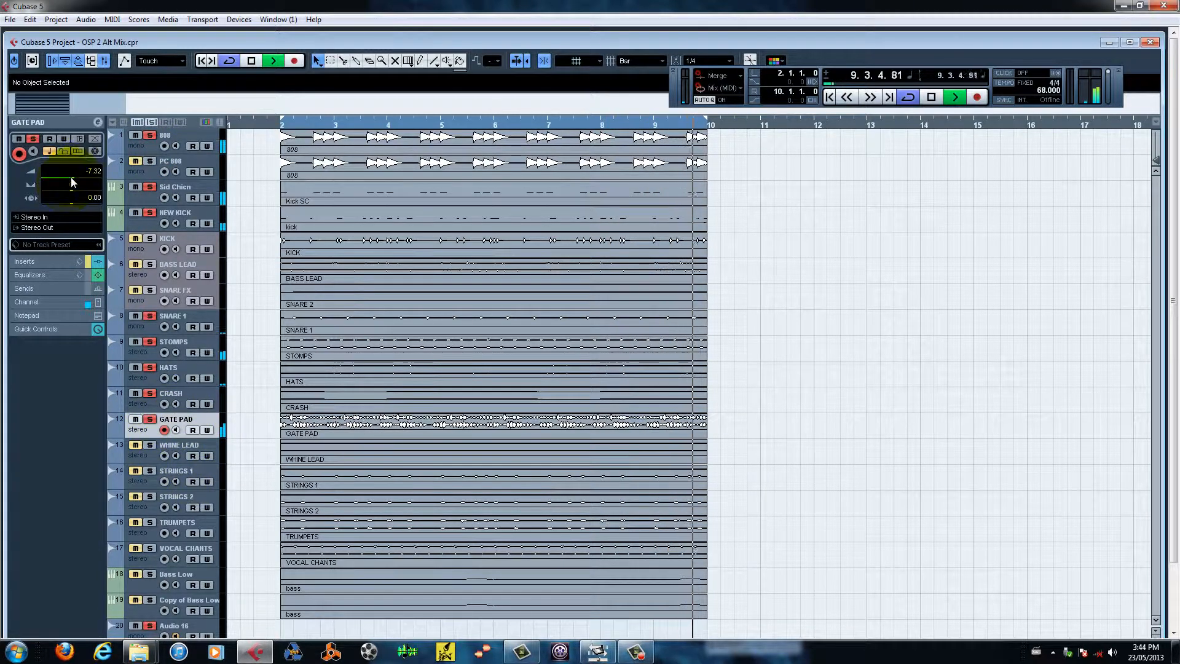
mouse_move(71, 177)
mouse_down()
mouse_move(45, 178)
mouse_move(65, 180)
mouse_up()
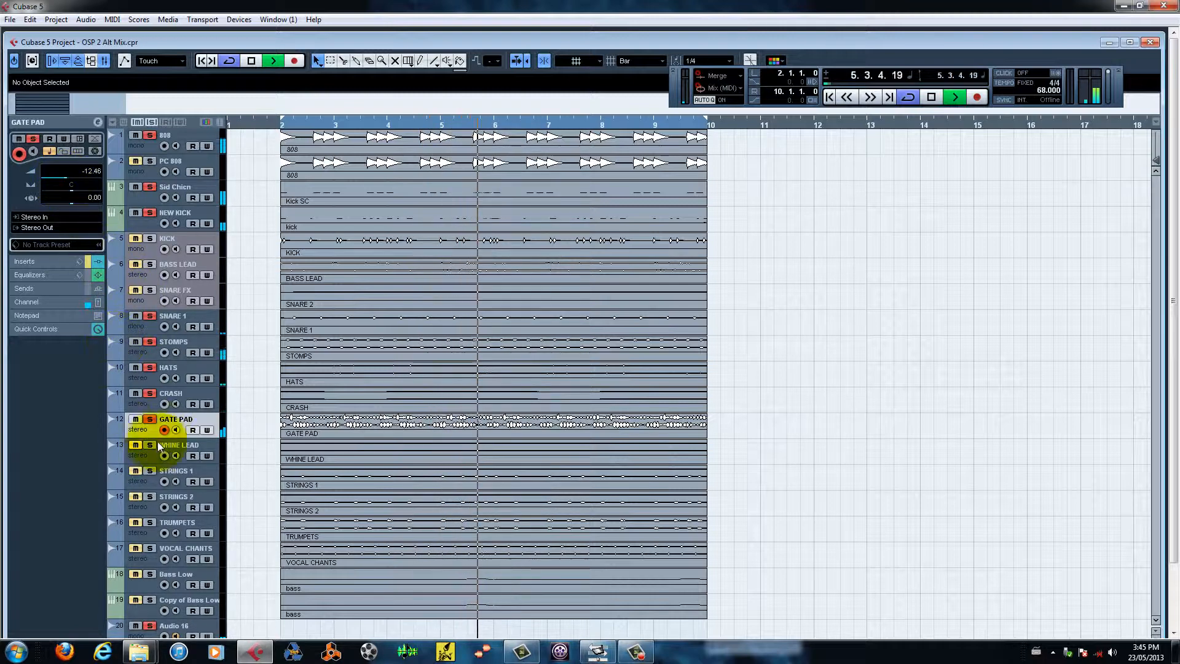
Step: Open the WHINE LEAD channel settings, add it to the soloed tracks and activate its bypassed EQ
click(196, 447)
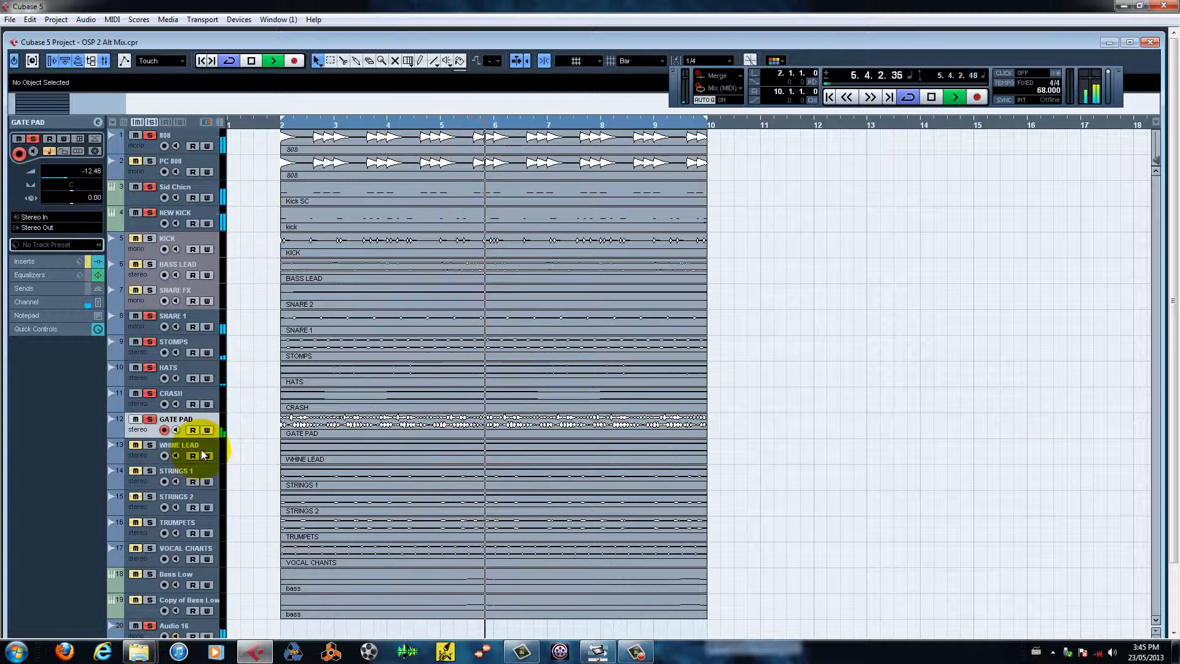
click(98, 123)
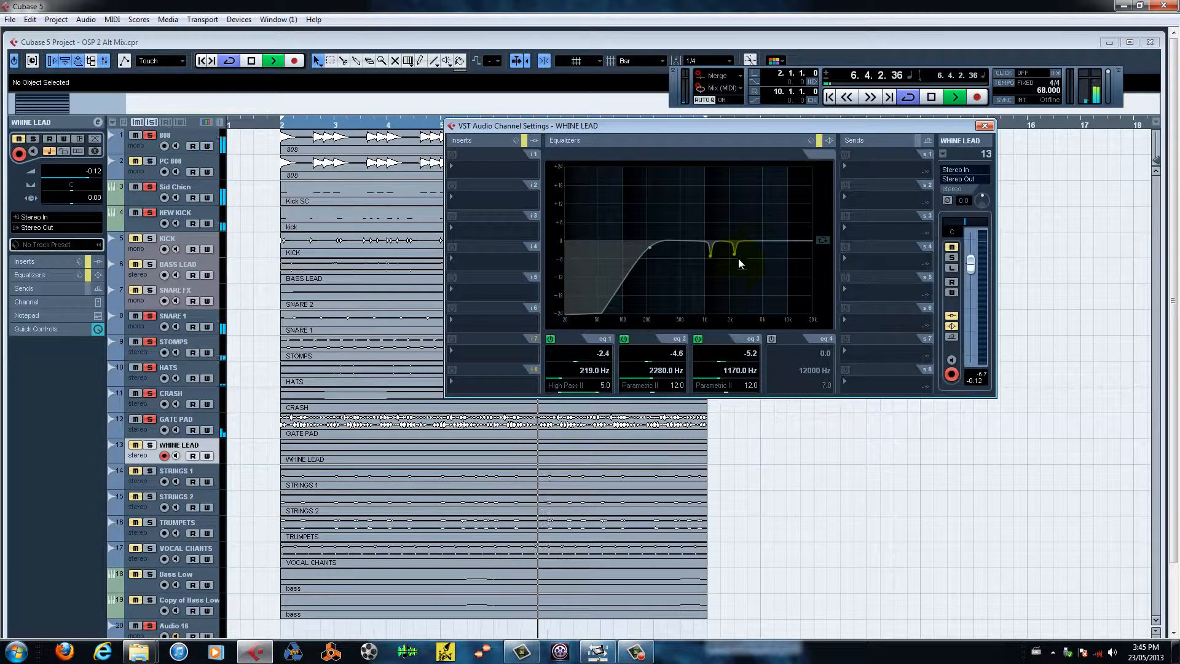
click(952, 257)
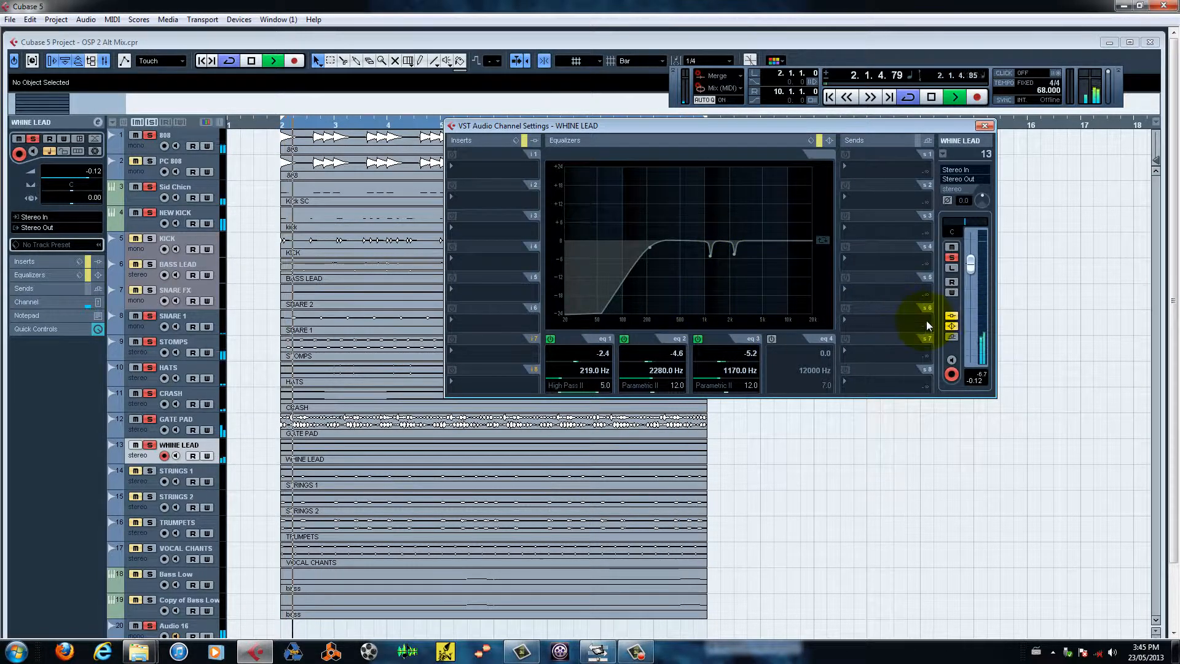
click(952, 327)
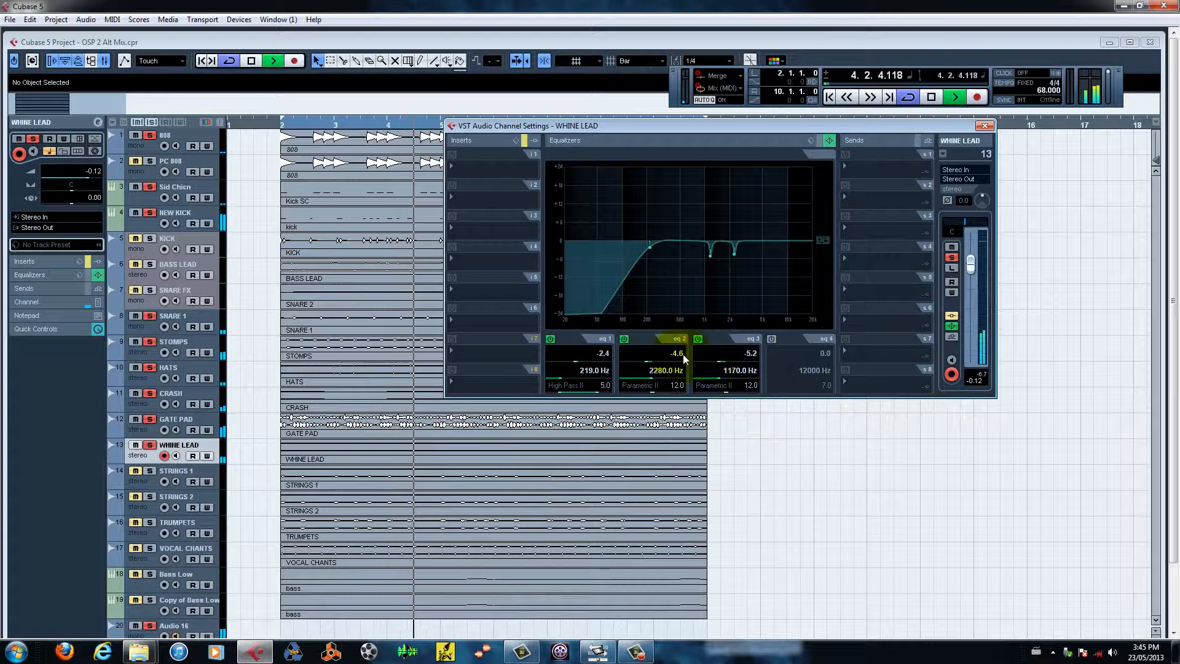
Step: Audition gain changes on WHINE LEAD's 2280 Hz and 1170 Hz EQ bands, and restore their gains to -4.6 and -5.2
mouse_move(680, 354)
mouse_down()
mouse_move(663, 246)
mouse_move(680, 346)
mouse_up()
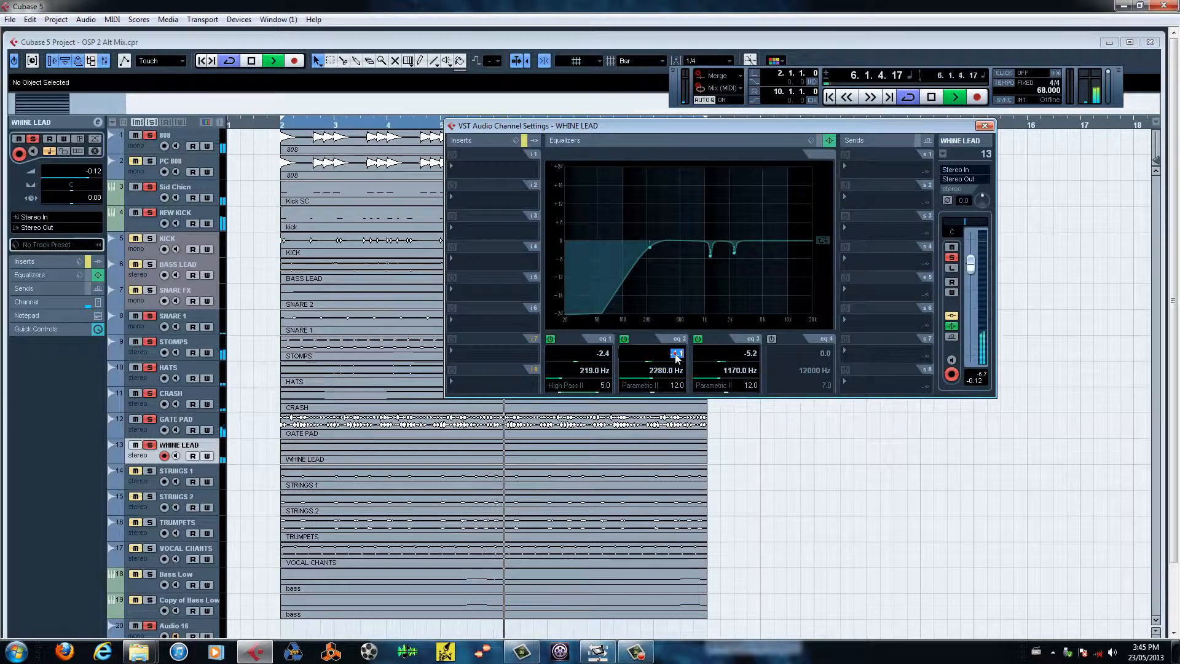
double_click(677, 354)
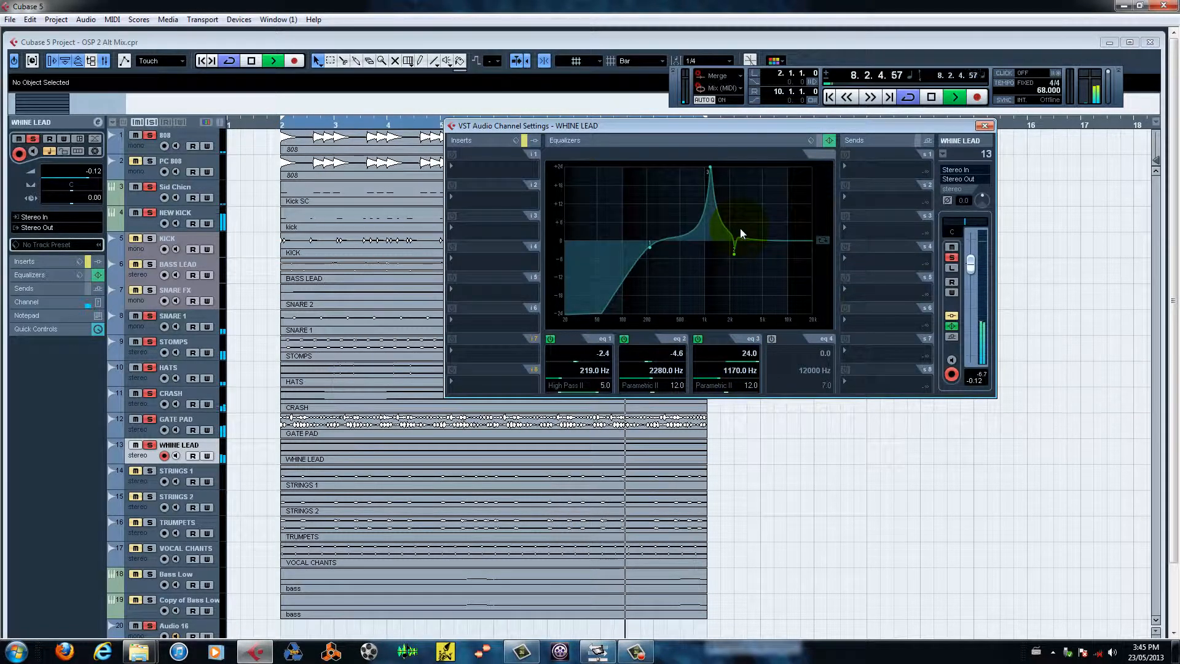
drag(741, 234, 745, 309)
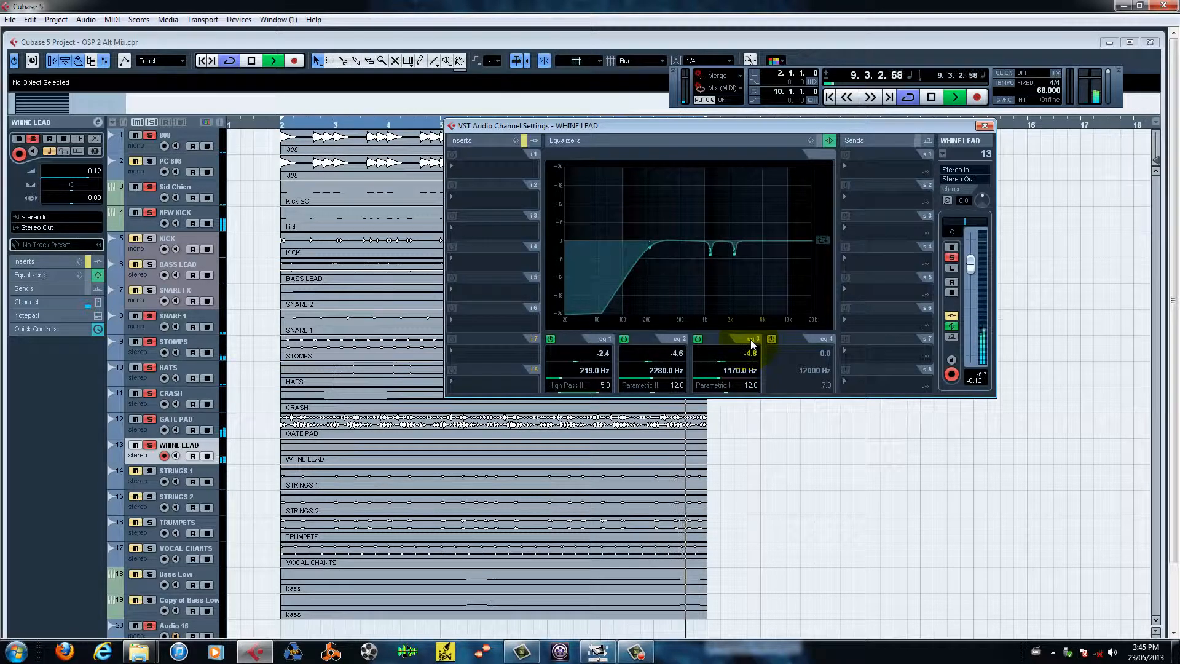
double_click(748, 354)
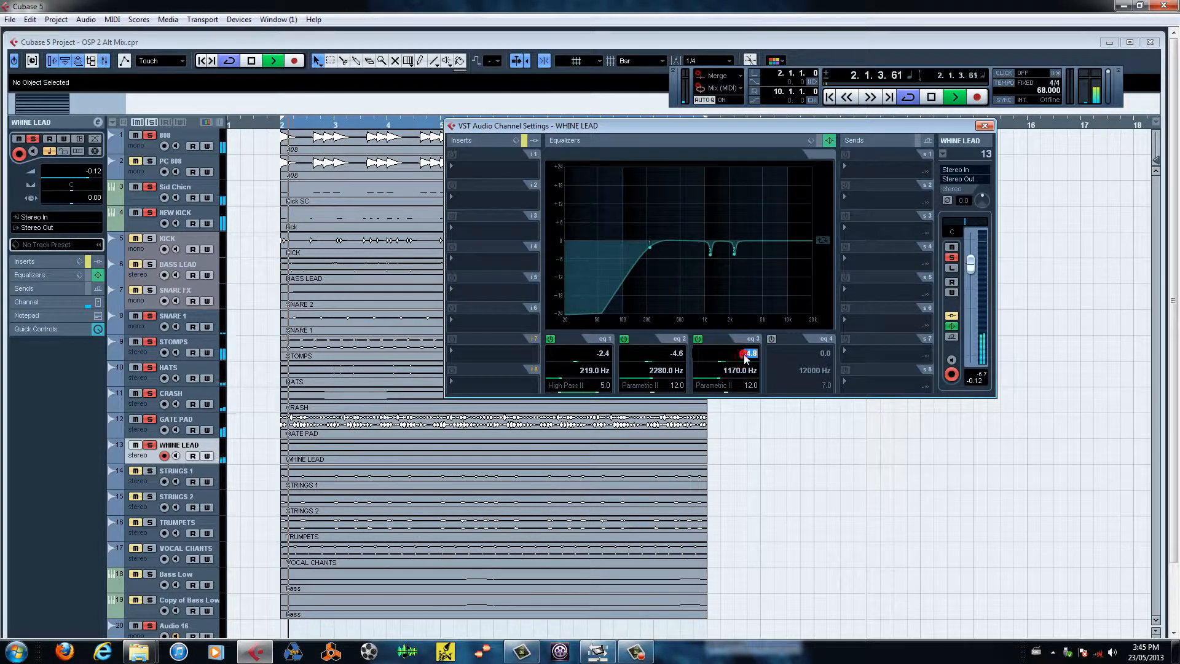
text(-5.2)
key(Return)
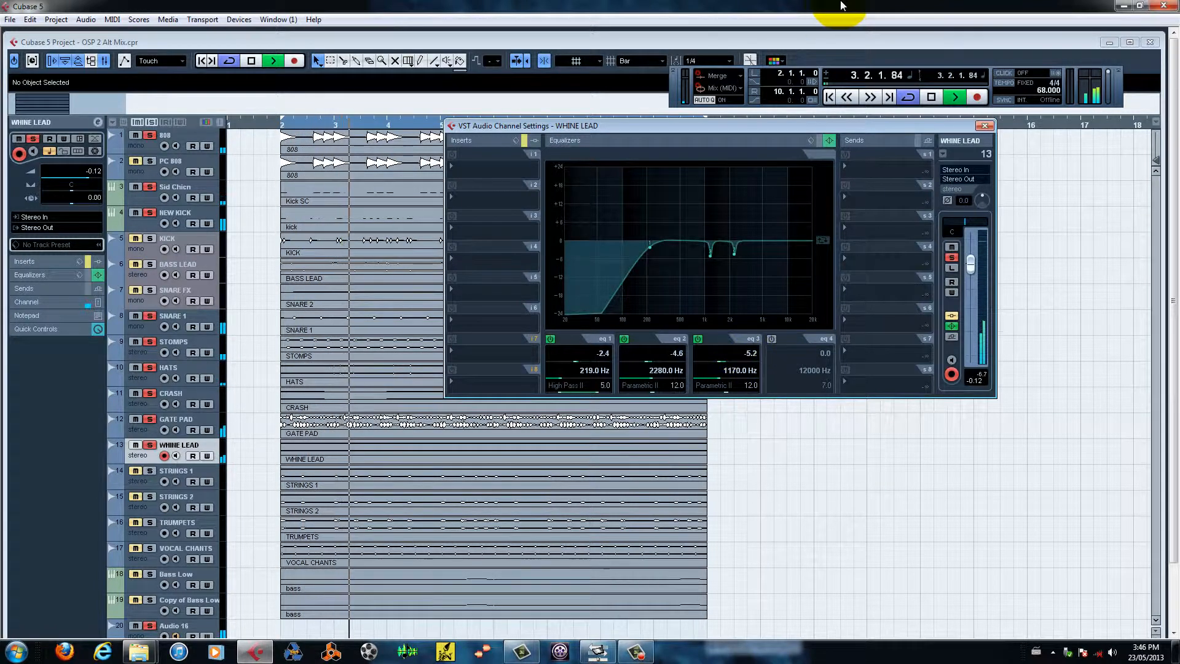
Step: Lower the WHINE LEAD channel volume to -8.96
drag(972, 254, 971, 299)
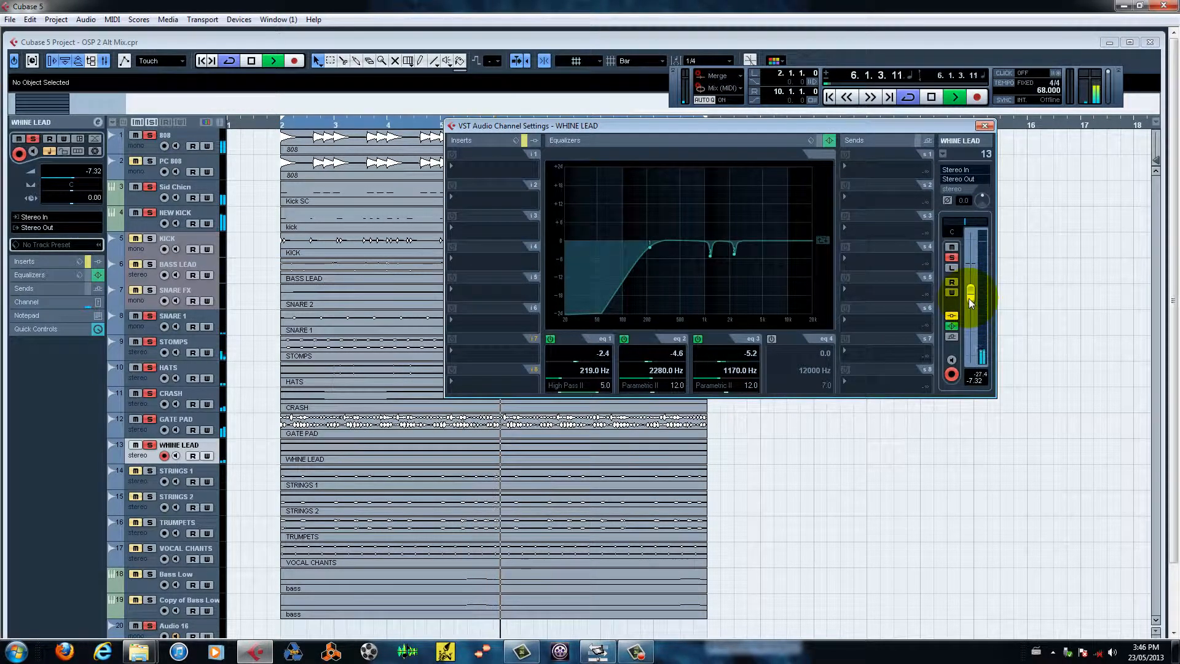
scroll(970, 300, down, 1)
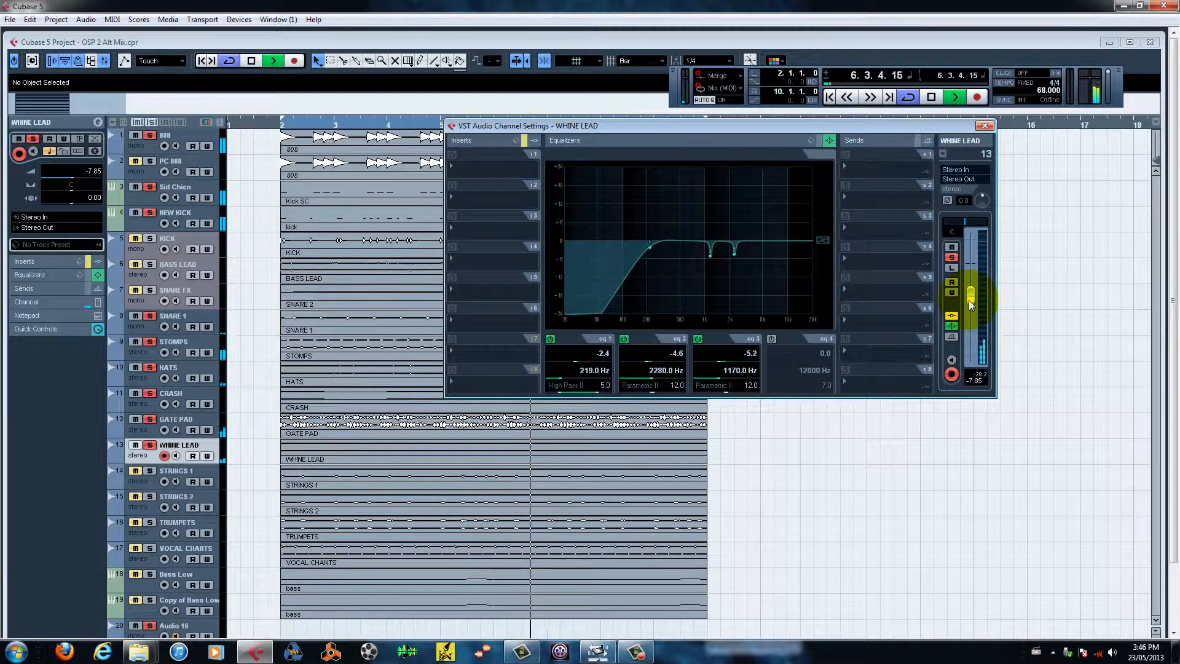
scroll(969, 300, down, 3)
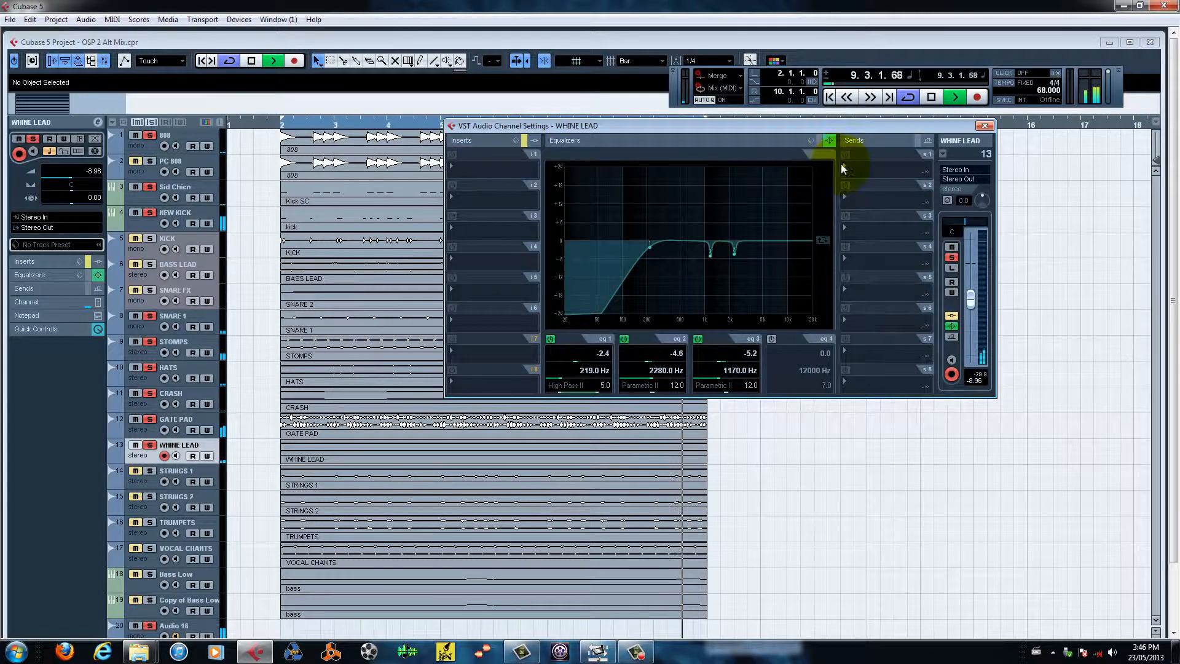
Step: Switch the channel settings display from WHINE LEAD to STRINGS 1
drag(856, 130, 869, 141)
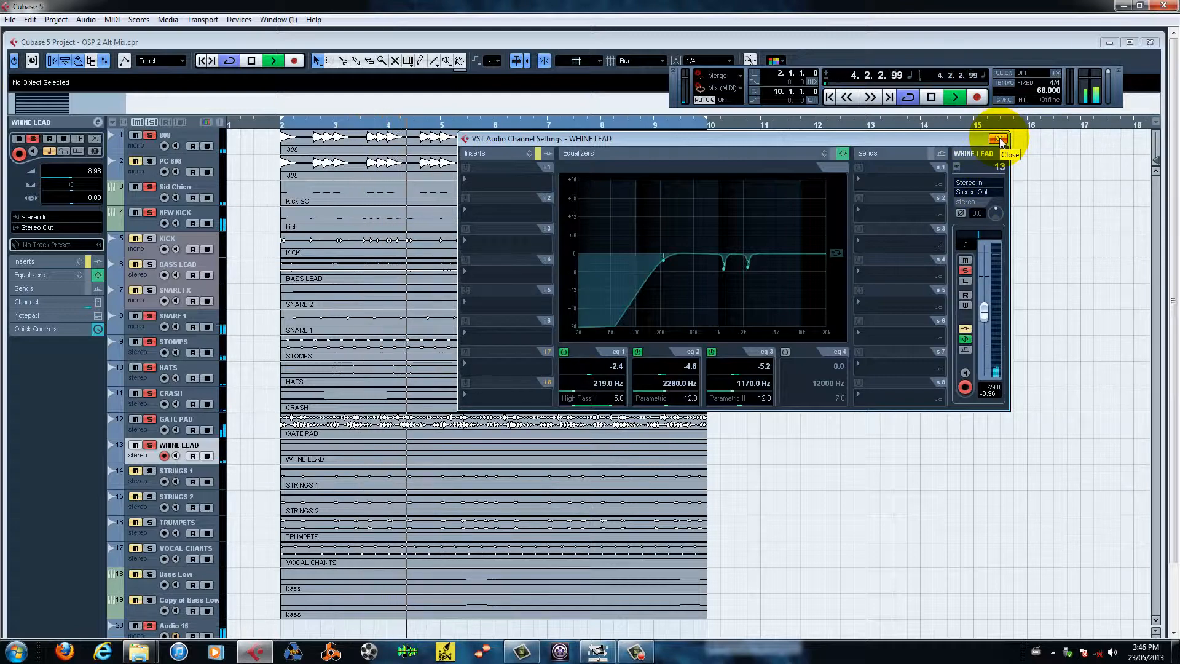
click(957, 166)
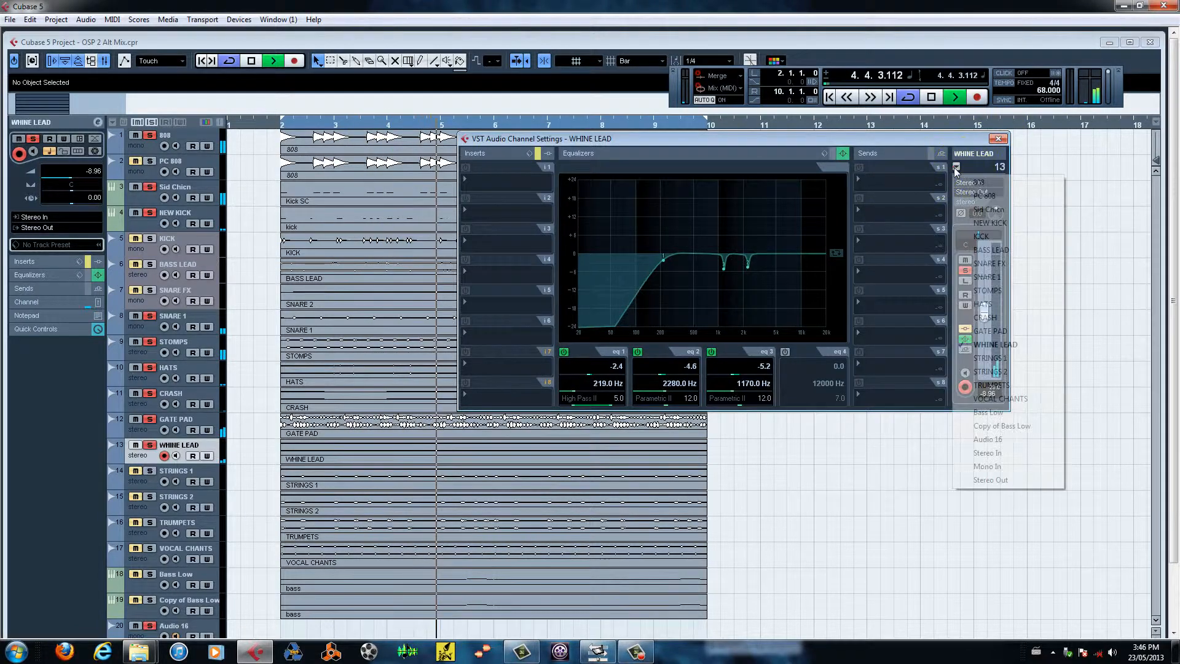
click(982, 359)
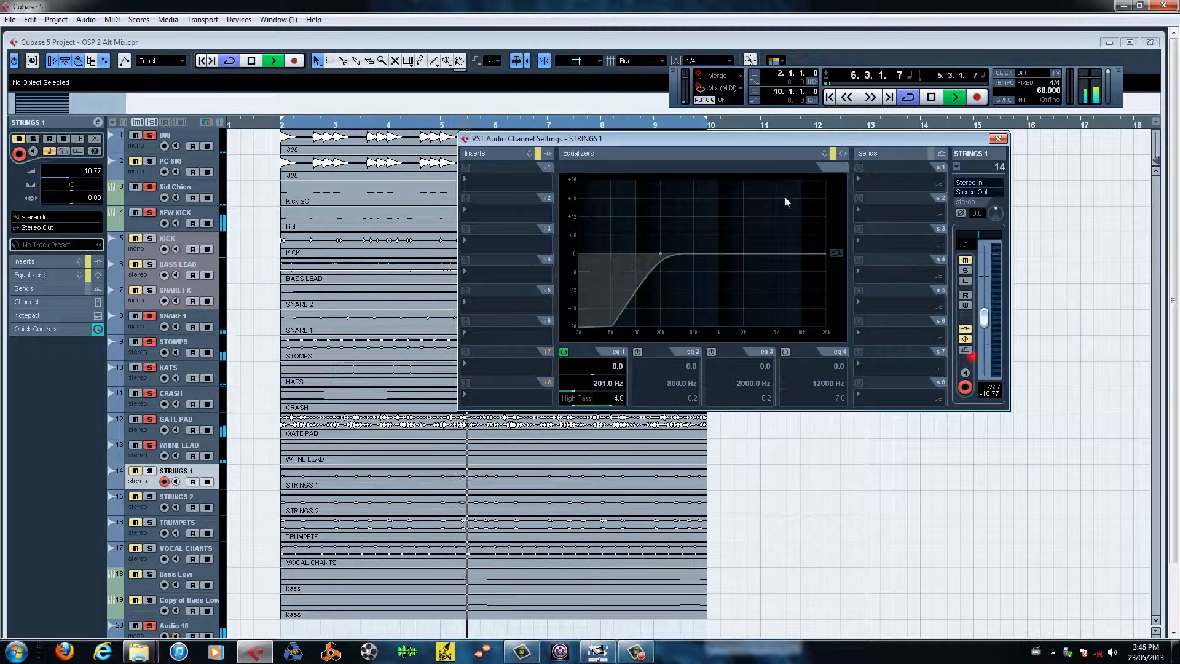
Step: Solo STRINGS 1 and take 808, Sid Chicn, NEW KICK, SNARE 1, STOMPS, HATS, CRASH, GATE PAD and WHINE LEAD out of solo
click(148, 188)
click(149, 212)
click(149, 316)
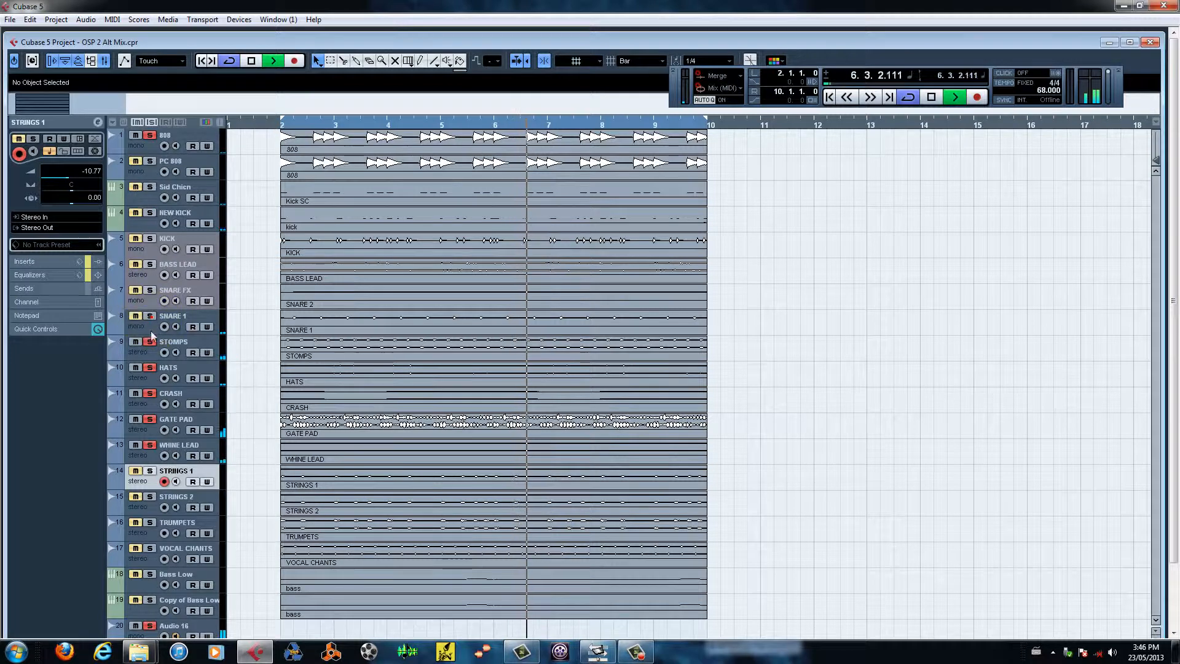
click(149, 341)
click(149, 367)
click(146, 403)
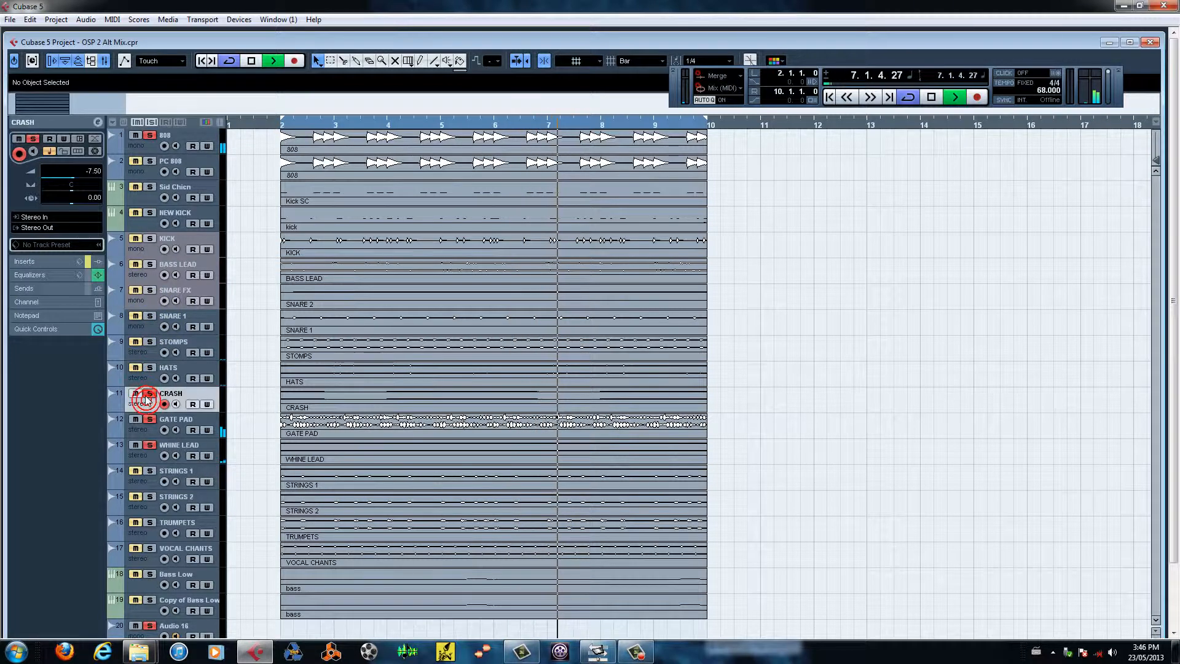
click(149, 393)
click(149, 419)
click(149, 445)
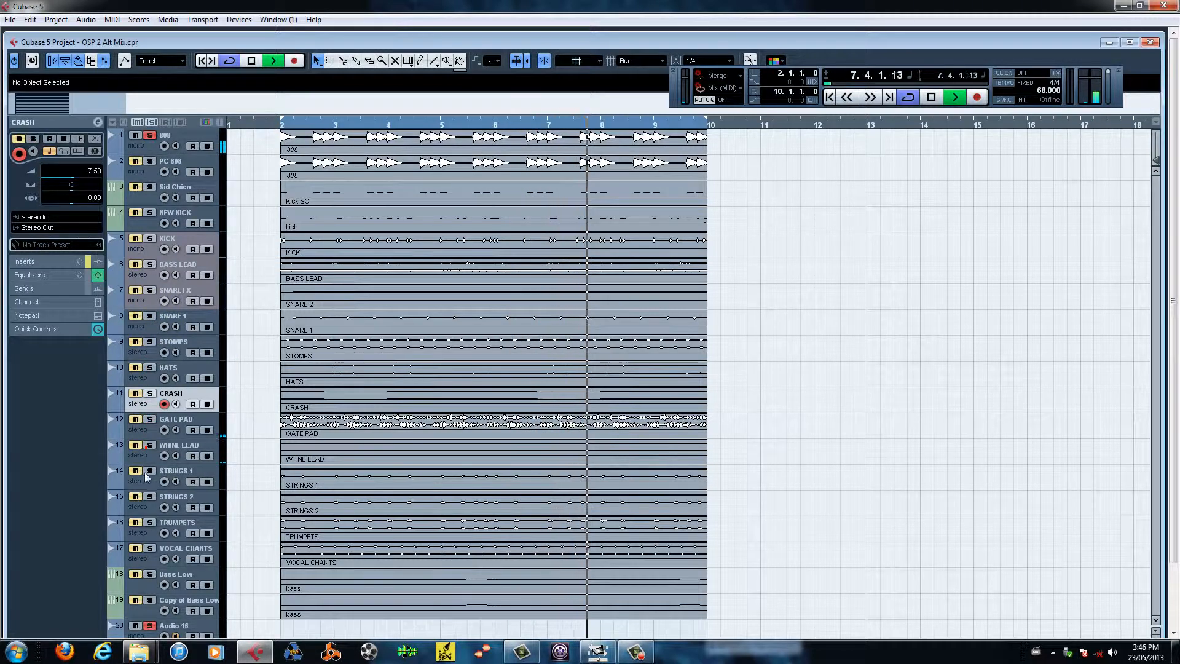
click(149, 471)
click(150, 135)
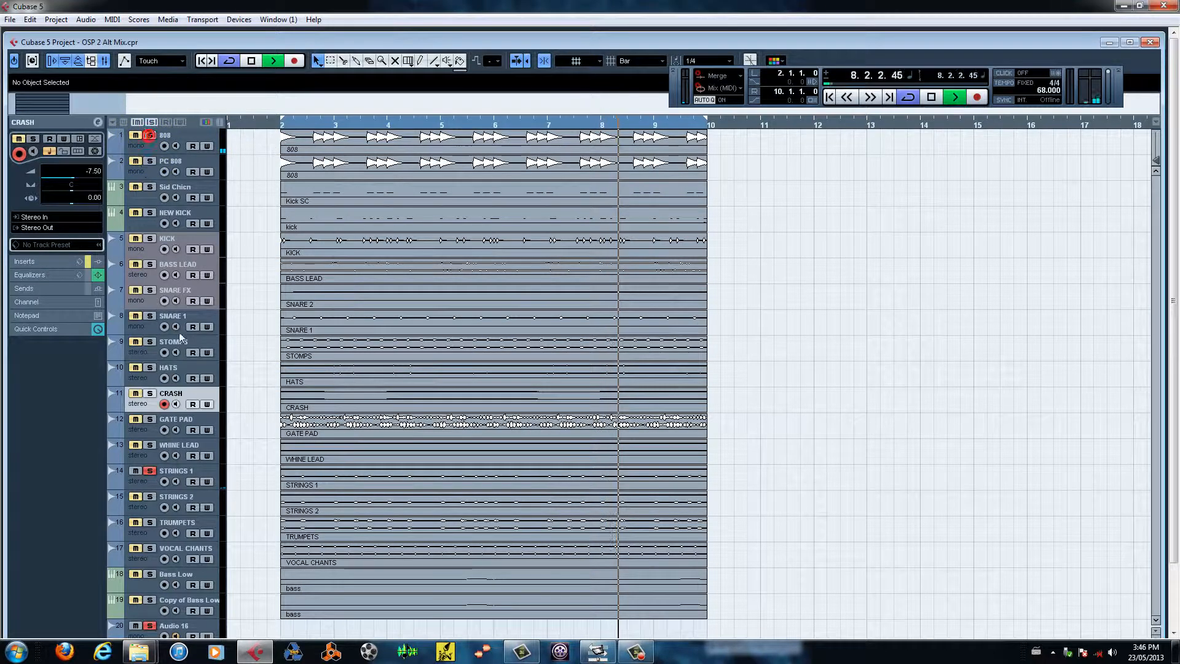
Step: Open the channel settings of STRINGS 1 and take its EQ out of bypass
click(190, 474)
click(97, 123)
click(97, 122)
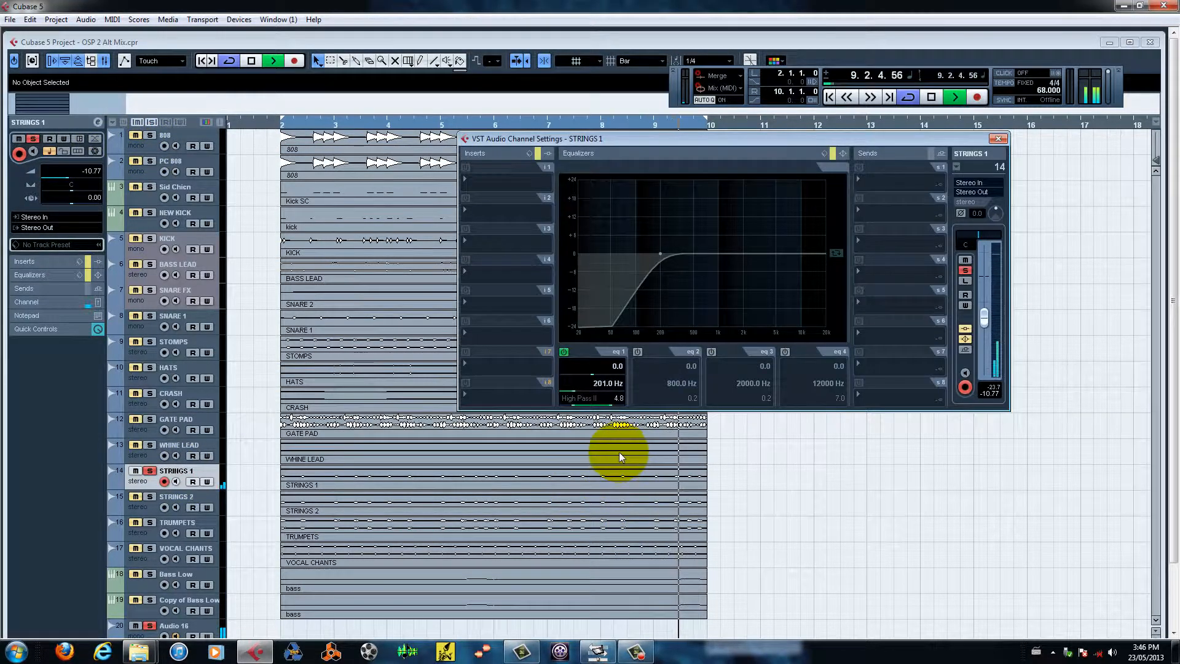
click(966, 341)
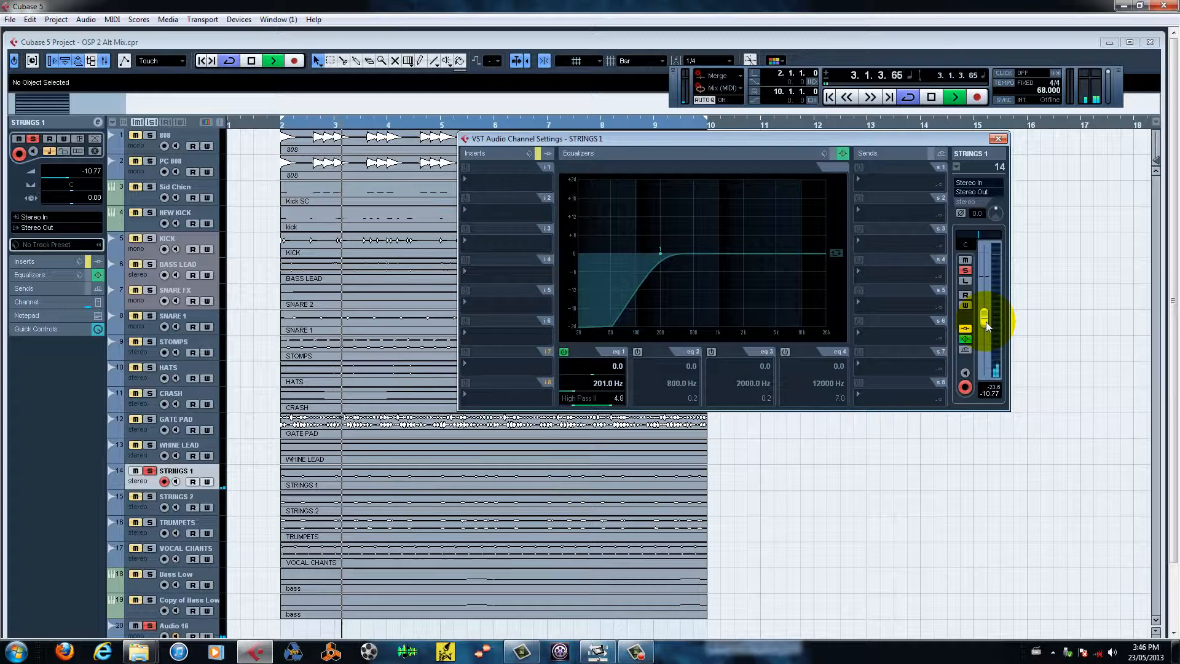
Step: Show the STRINGS 2 channel, solo it with its EQ active and lower its volume to -10.98
click(957, 166)
click(981, 372)
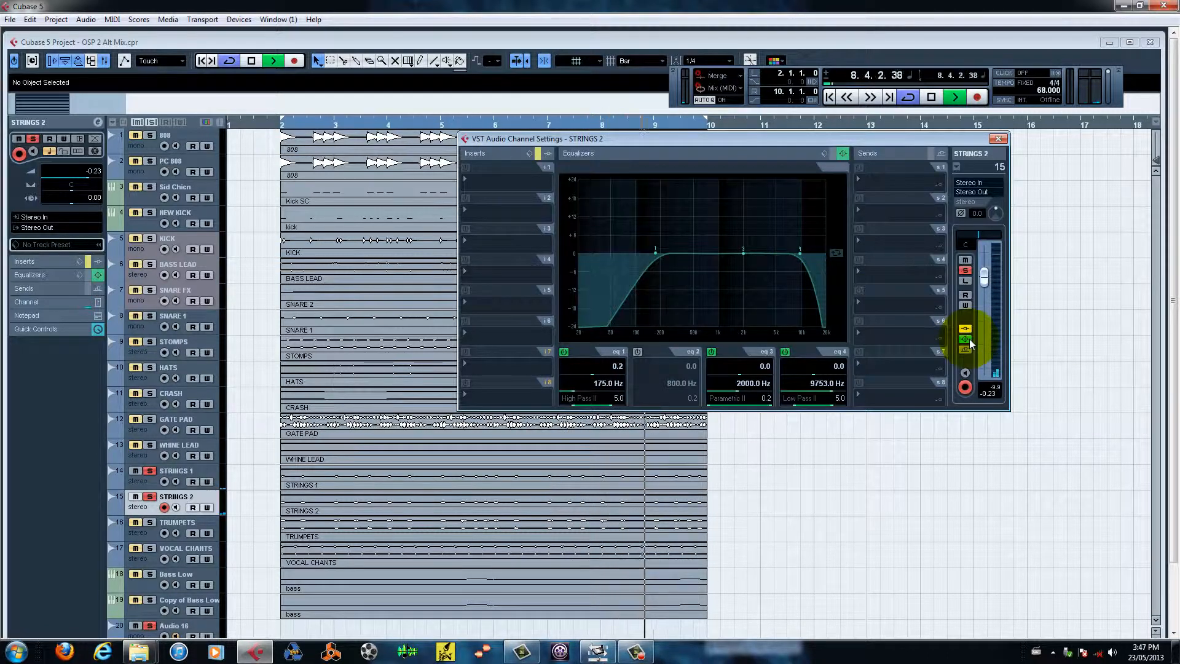
drag(984, 276, 991, 323)
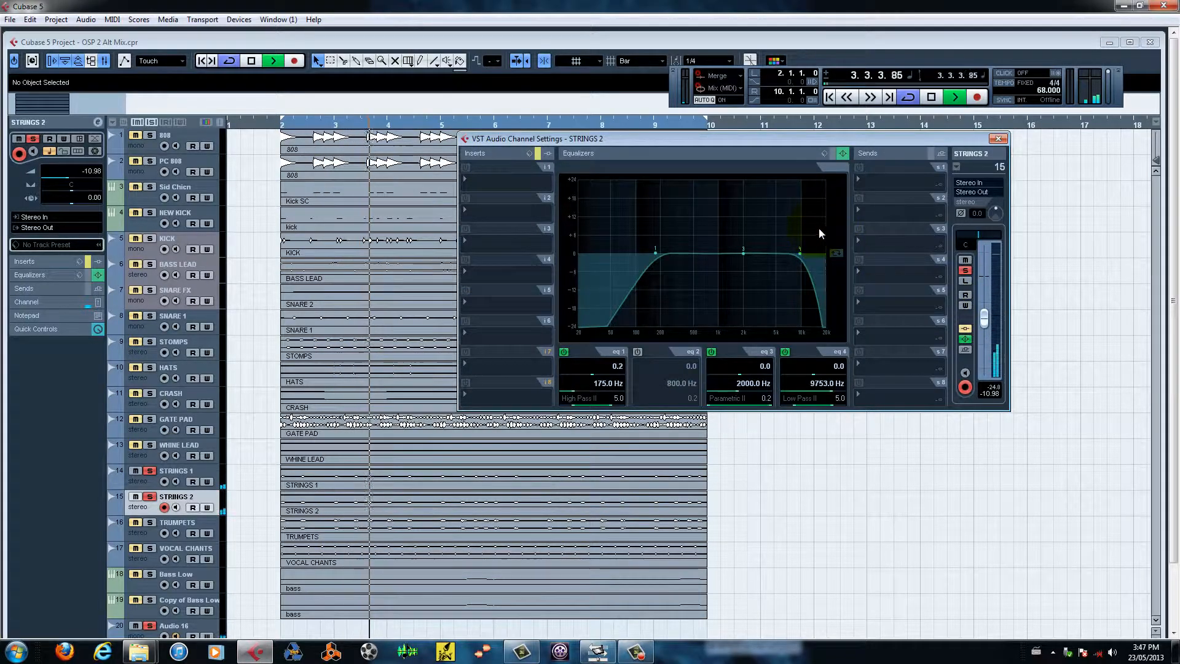
Step: Show the TRUMPETS channel, compare its sound with the EQ active and bypassed, and solo it
click(956, 167)
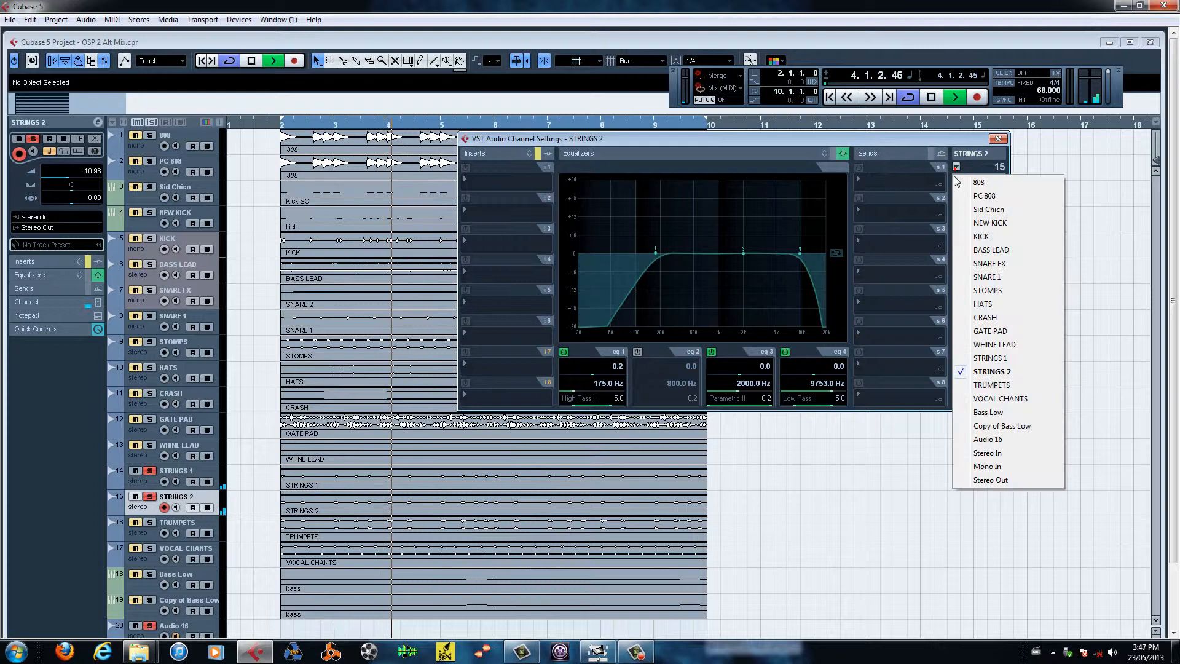
click(979, 385)
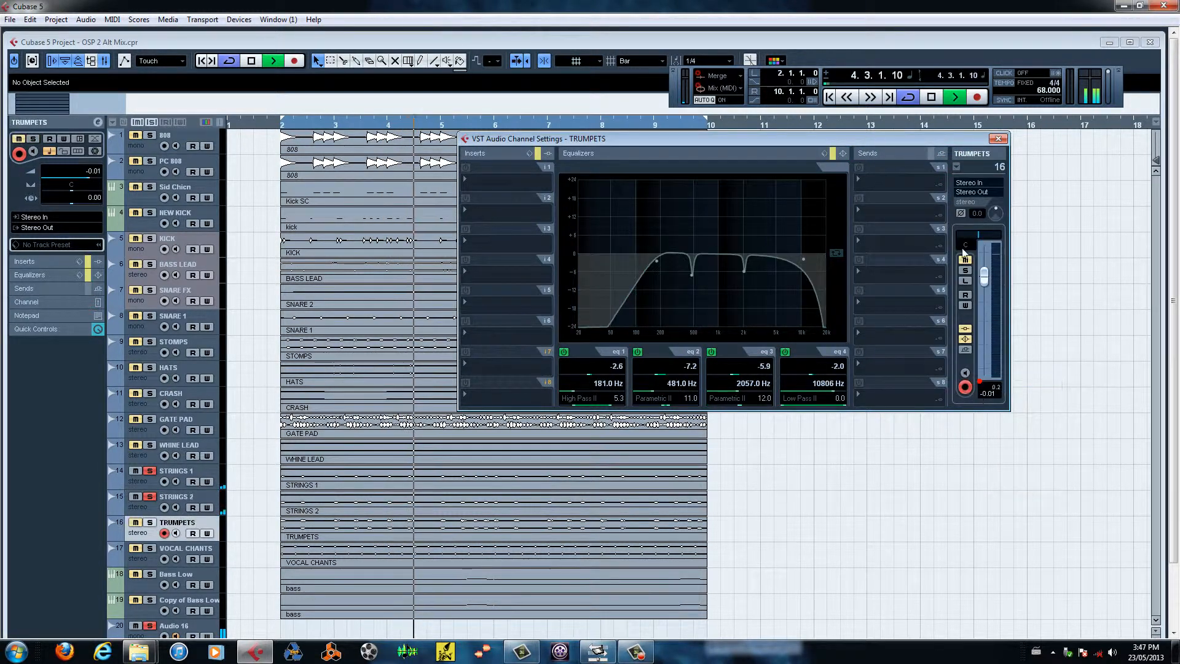
click(965, 340)
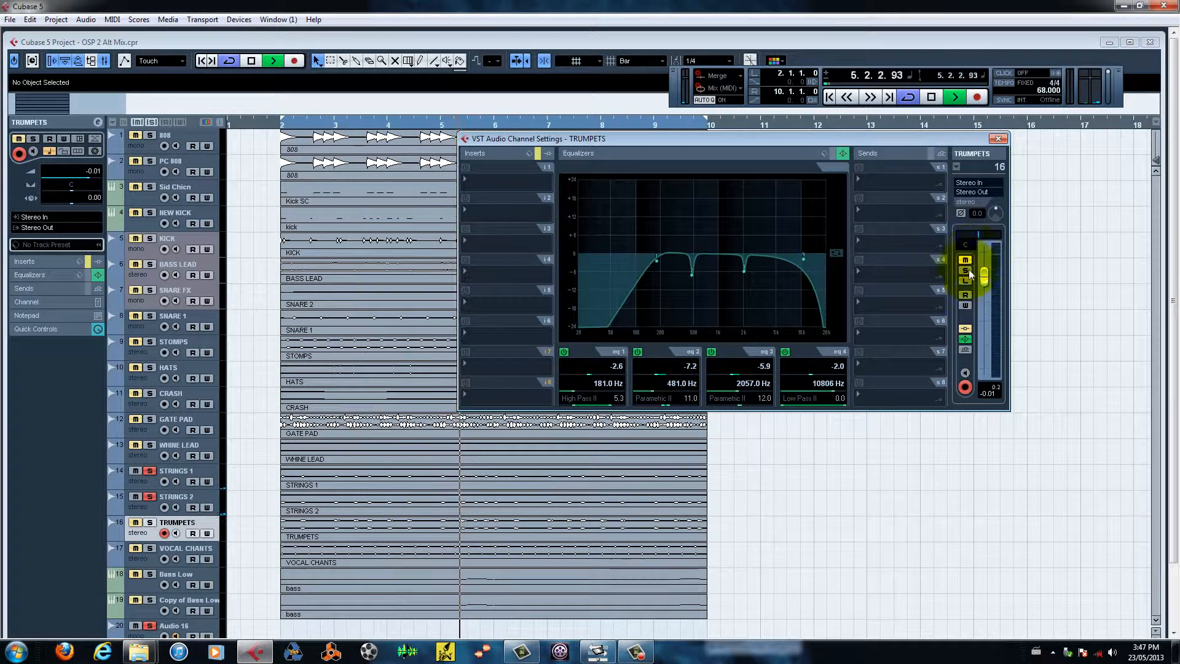
click(965, 340)
click(965, 269)
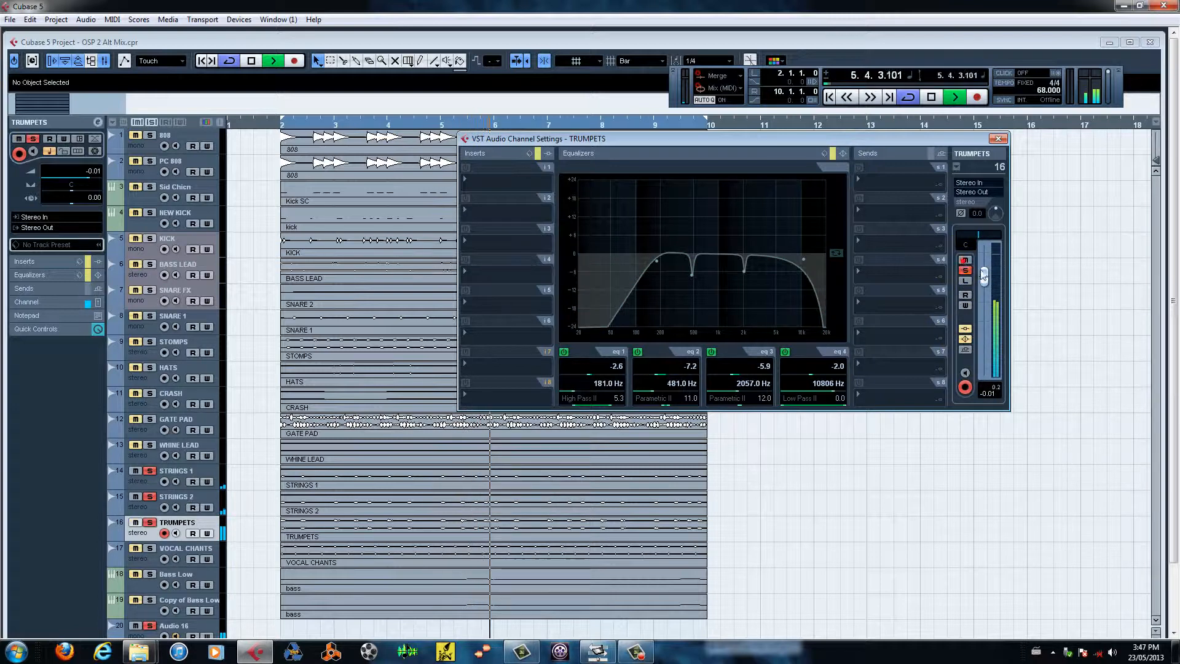
Step: Take the TRUMPETS EQ out of bypass and lower the channel volume to -20.08
drag(990, 283, 979, 306)
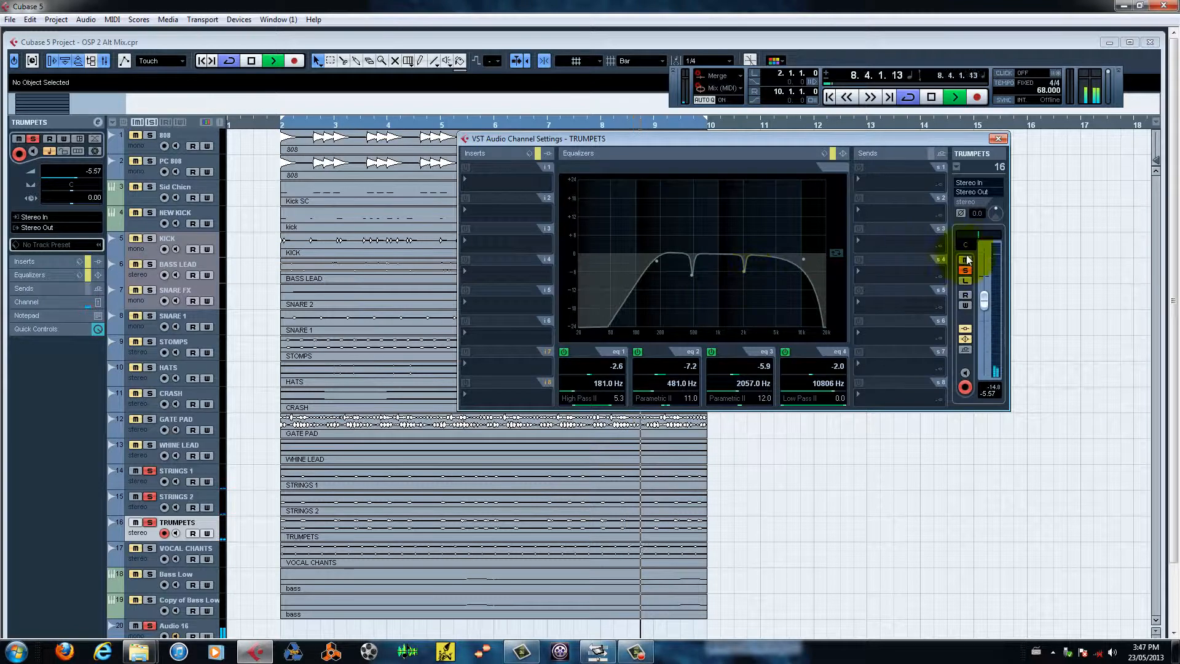
click(964, 340)
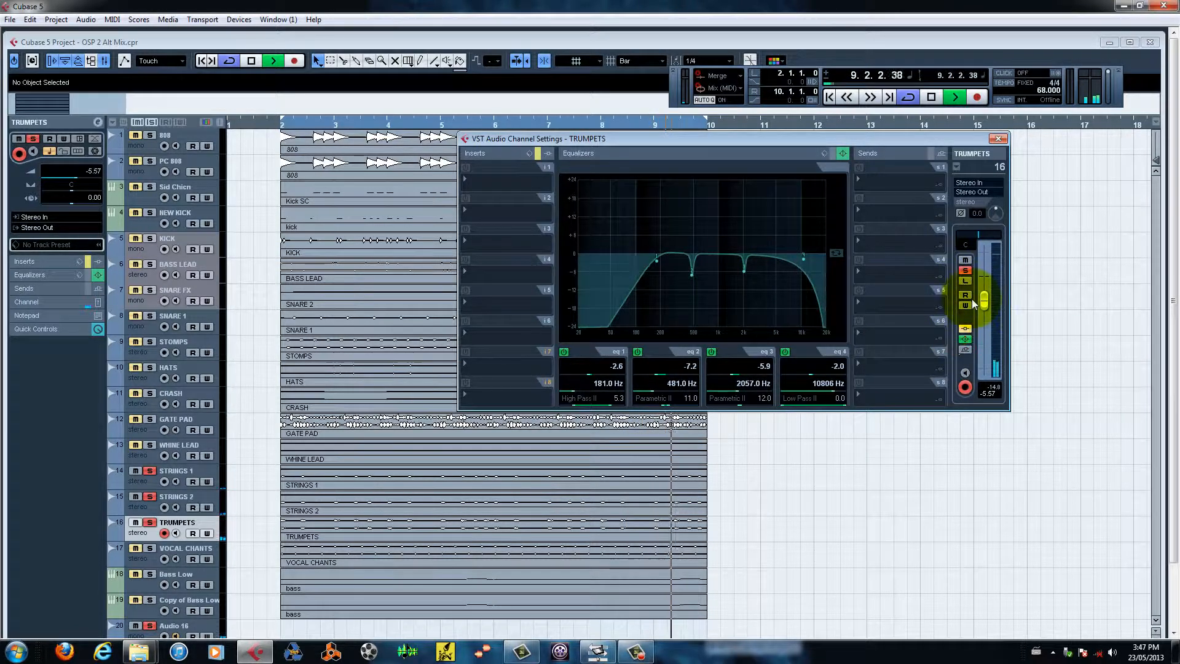
drag(982, 298, 987, 338)
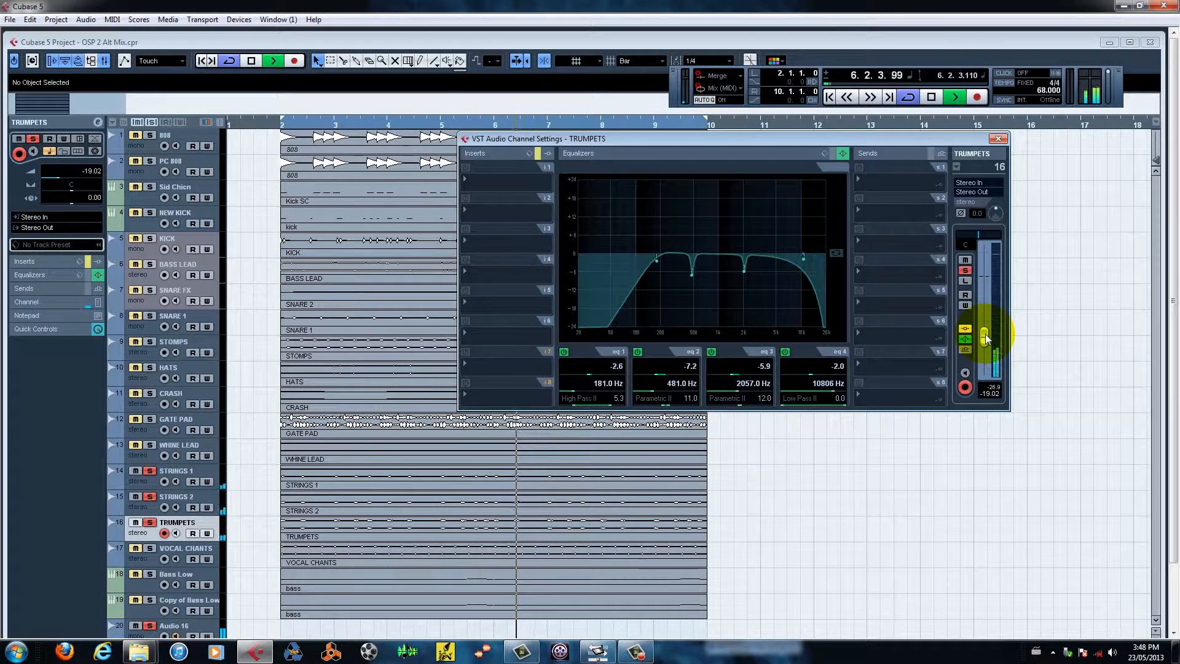
drag(985, 337, 985, 339)
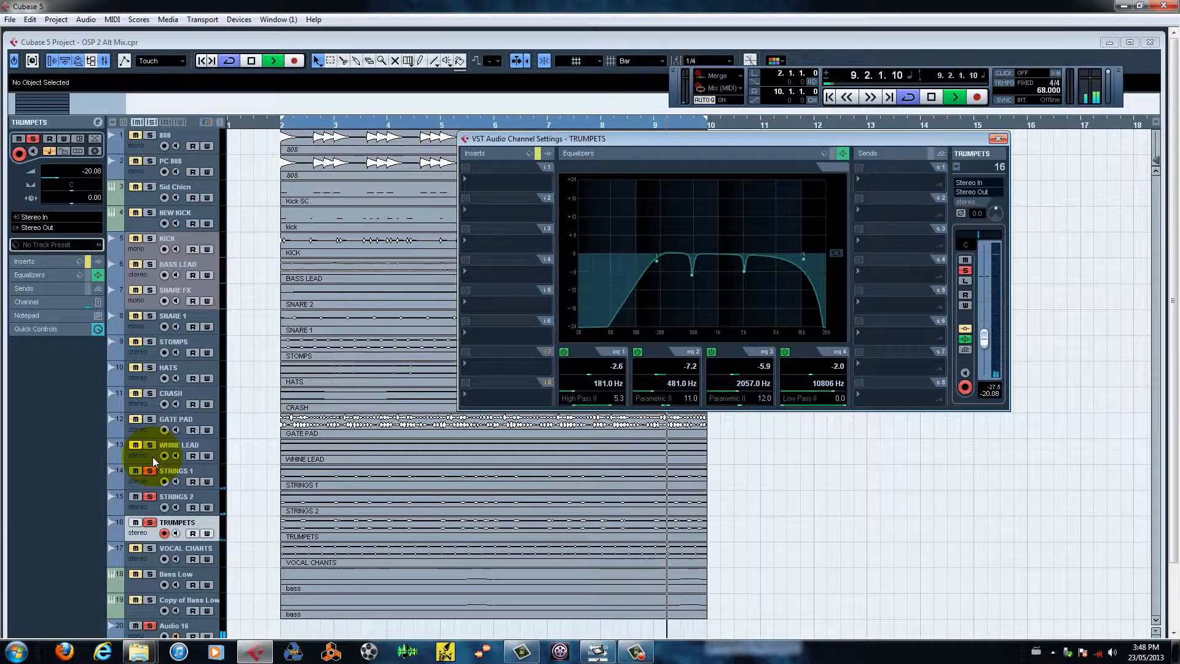
Step: Add 808, Sid Chicn, NEW KICK, SNARE 1, STOMPS, HATS, CRASH, GATE PAD and WHINE LEAD to the soloed tracks
click(149, 136)
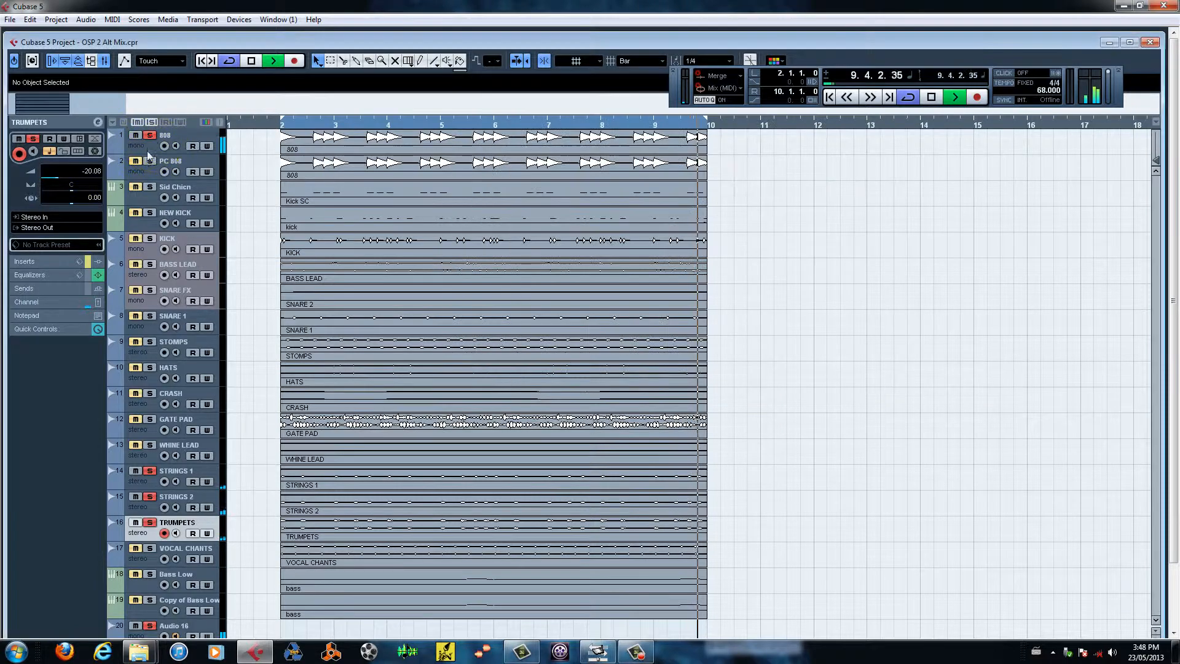
click(149, 186)
click(149, 212)
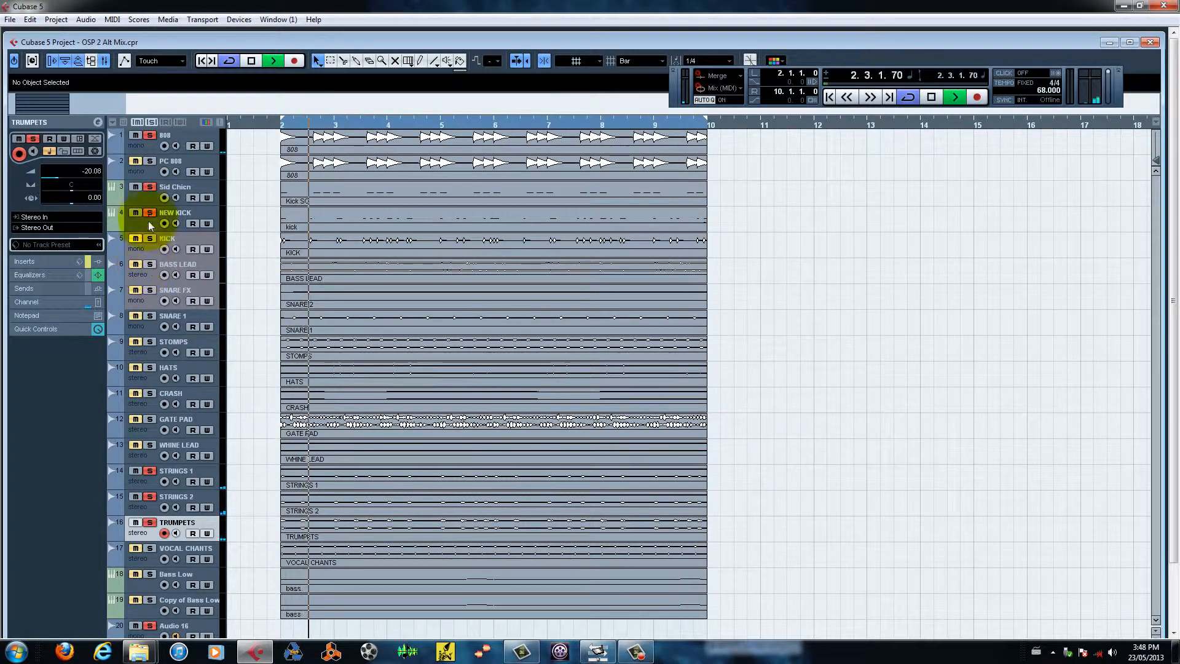
click(149, 316)
click(149, 342)
click(149, 368)
click(149, 393)
click(150, 419)
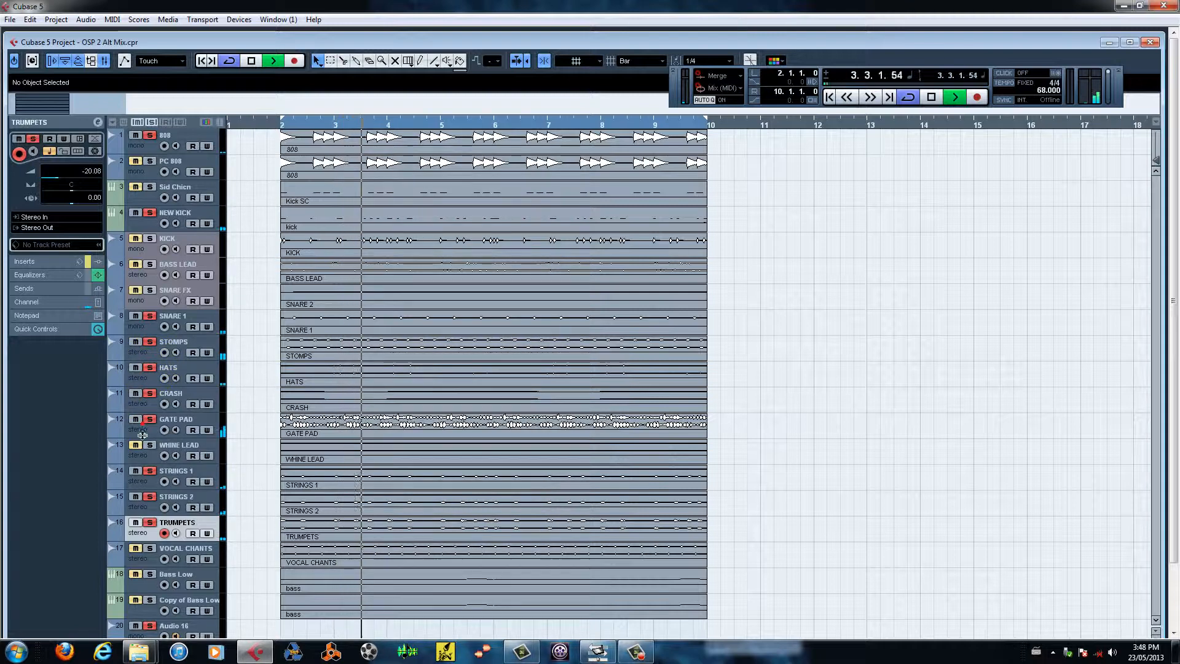
click(149, 444)
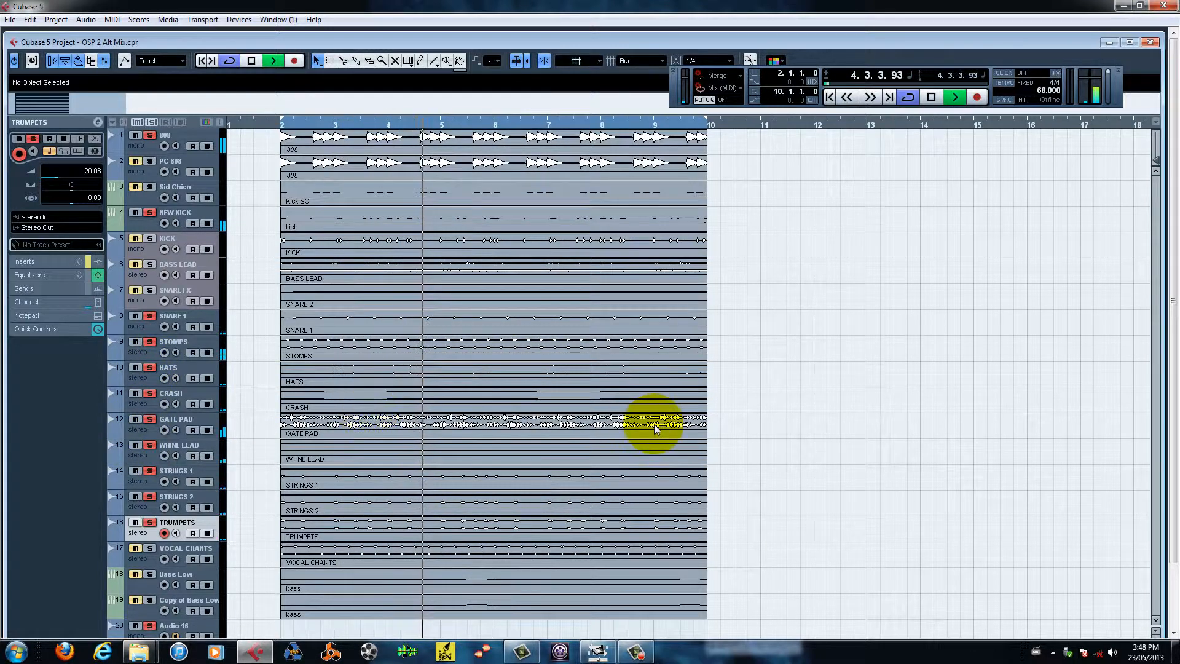
Step: Open the channel settings of VOCAL CHANTS and add that track to the soloed ones
click(1129, 42)
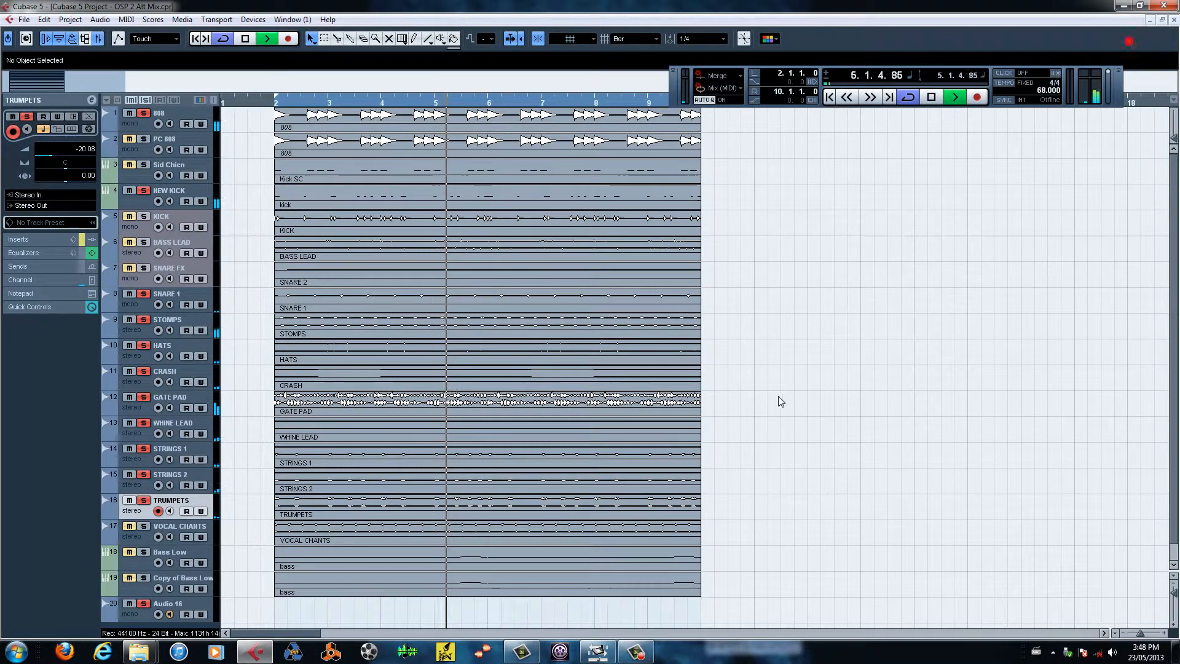
scroll(762, 402, down, 1)
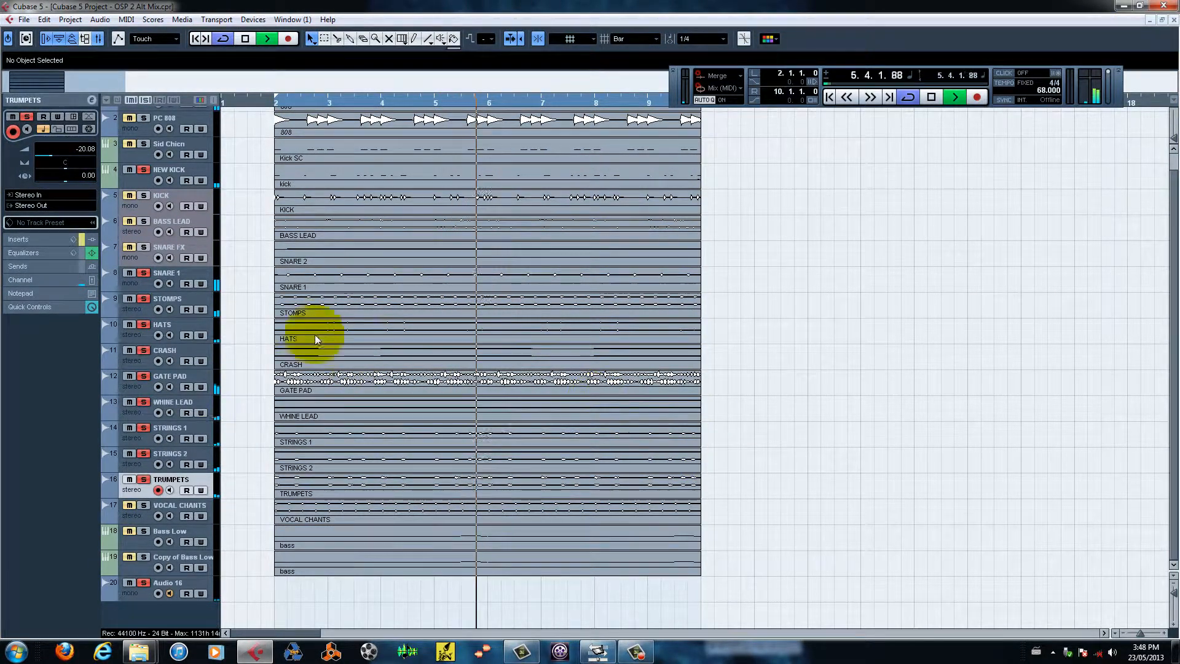
click(172, 511)
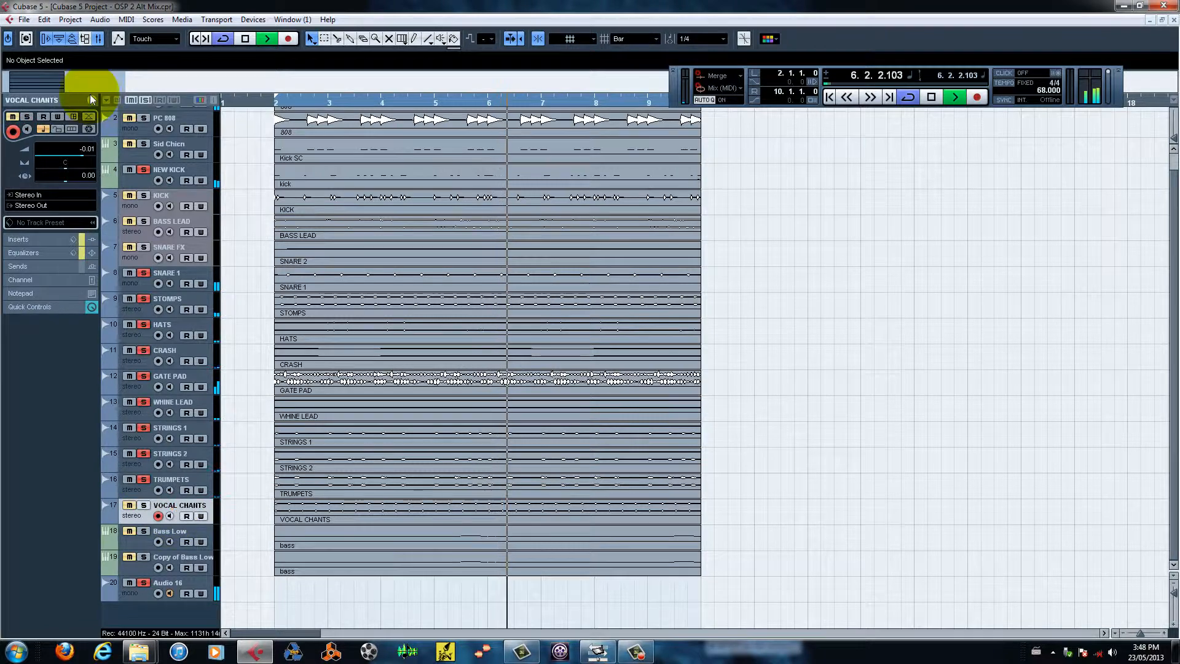
click(91, 99)
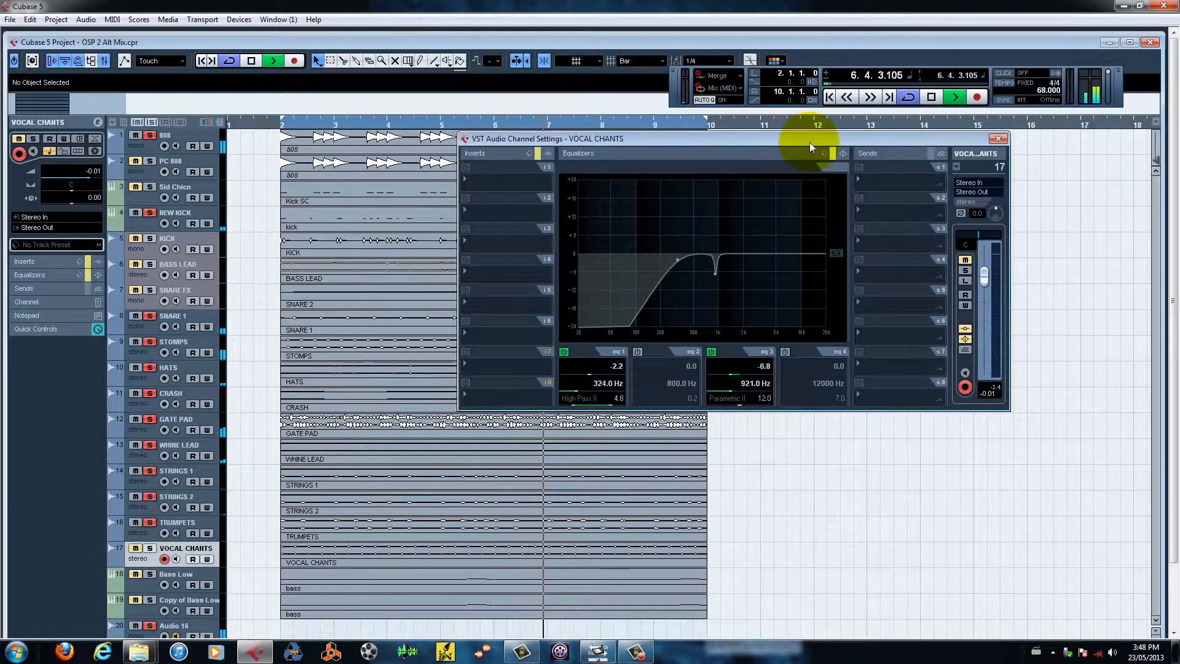
drag(802, 138, 746, 225)
click(901, 349)
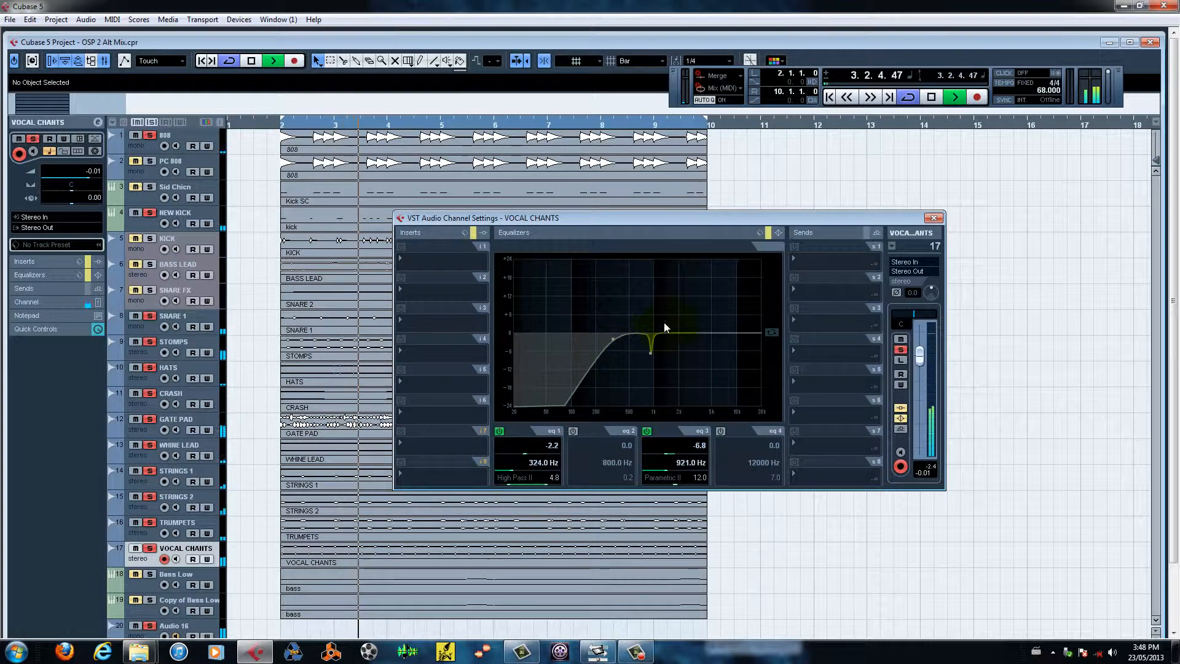
Step: Take the VOCAL CHANTS EQ out of bypass, lower the channel volume to -6.81 and close its settings
click(900, 418)
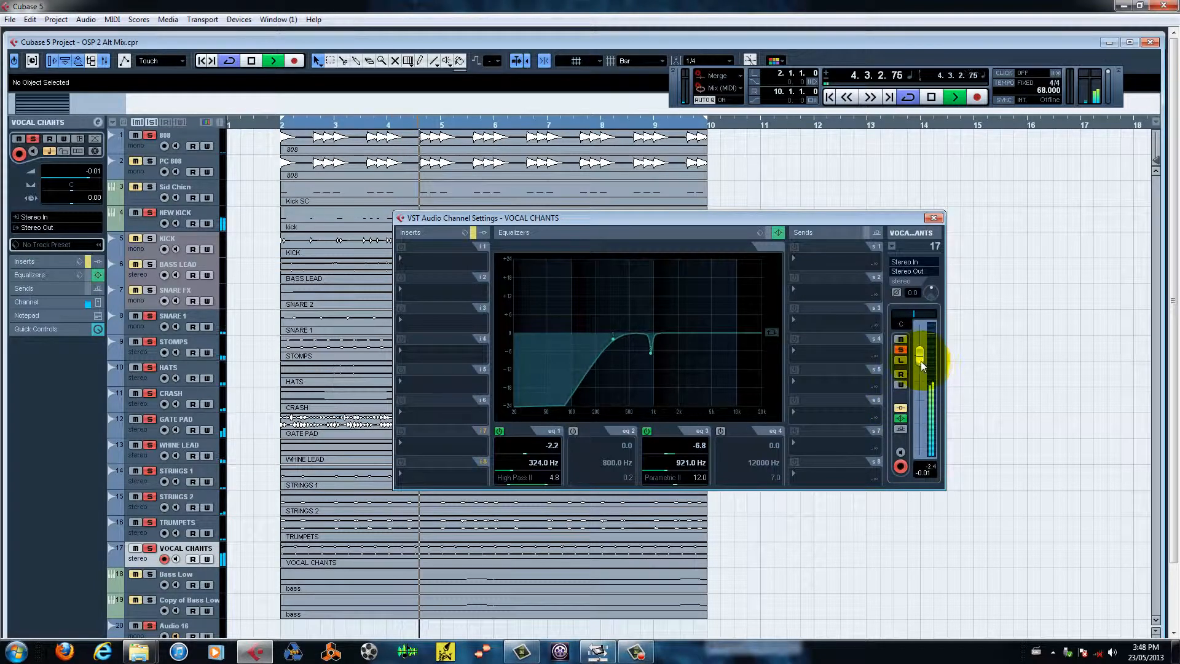
mouse_move(920, 360)
mouse_down()
mouse_move(922, 449)
mouse_move(920, 375)
mouse_up()
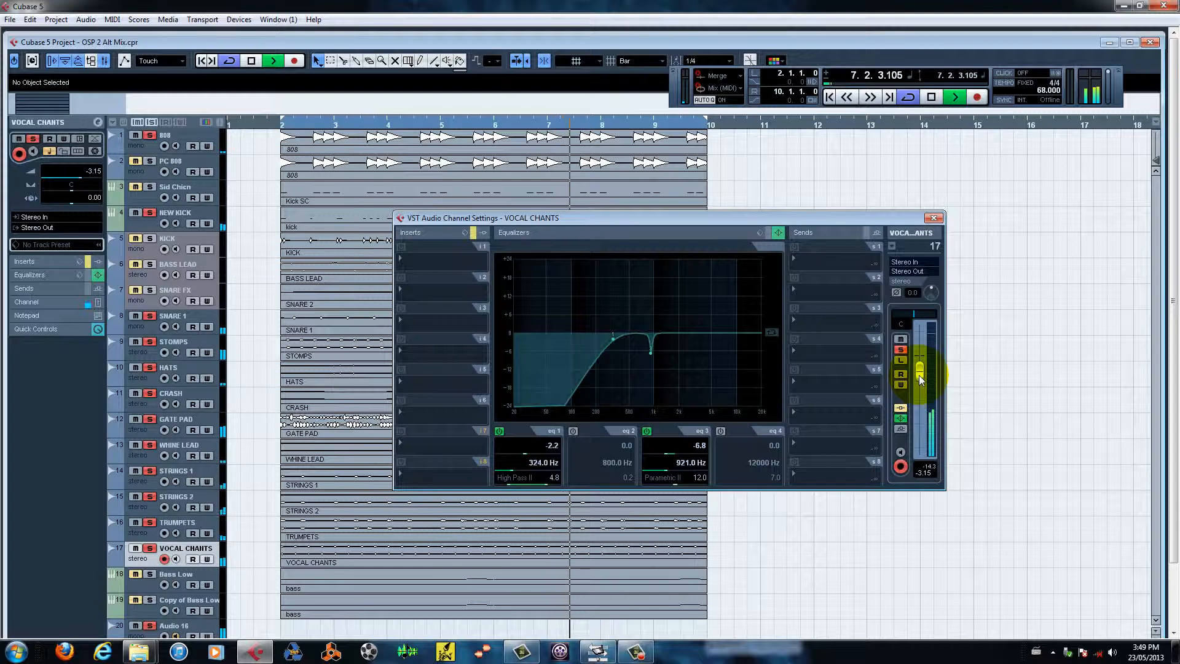
drag(919, 378, 921, 383)
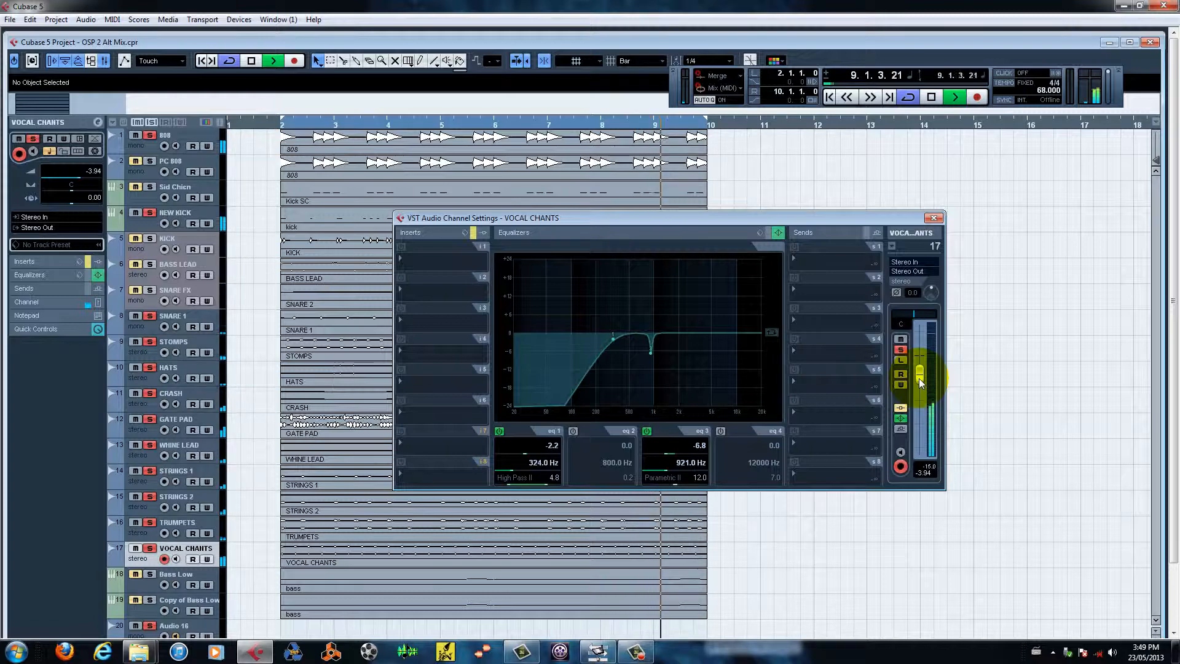
drag(920, 377, 920, 387)
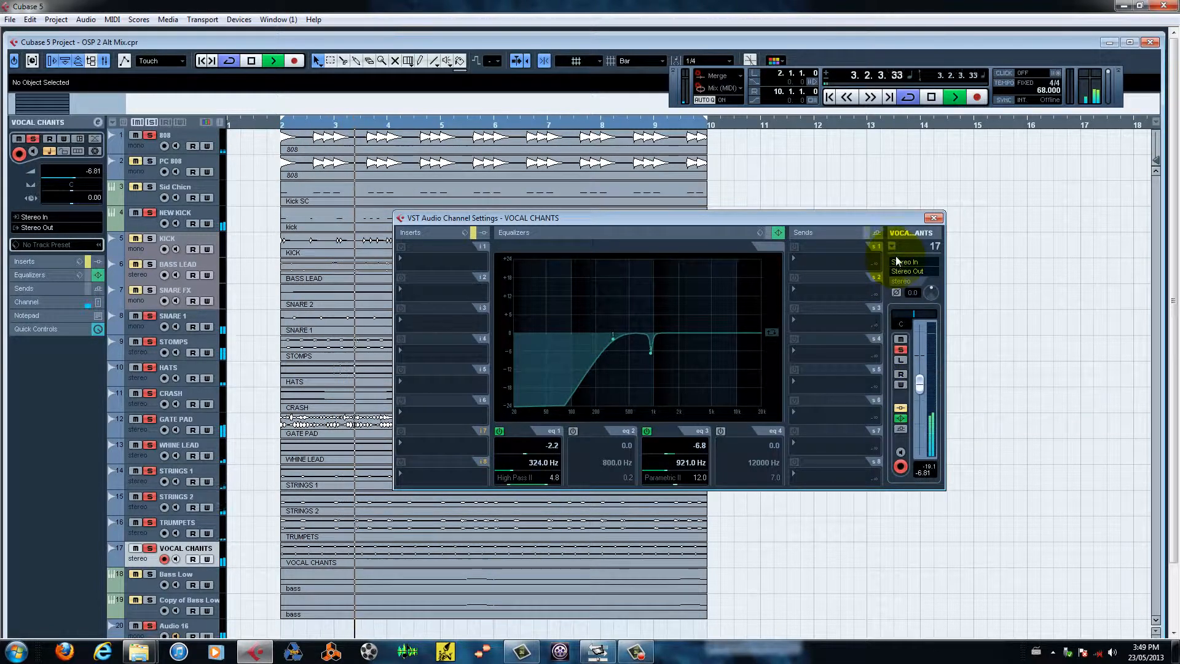
click(933, 217)
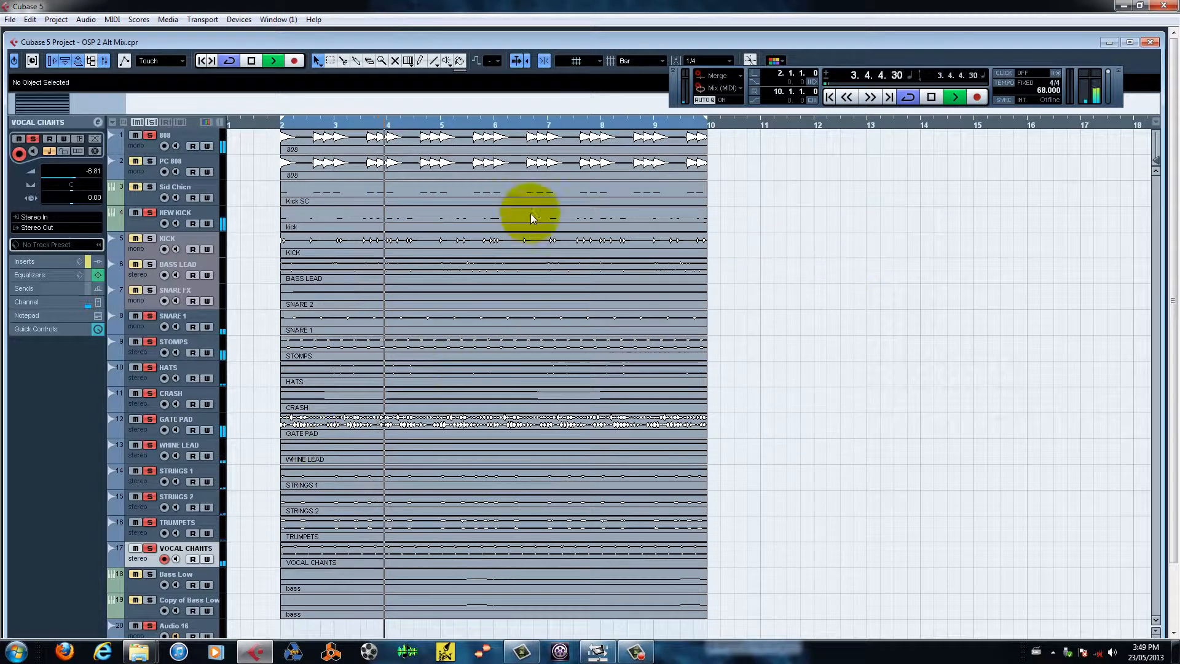
Step: Stop playback and take all tracks from 808 through VOCAL CHANTS out of solo
key(space)
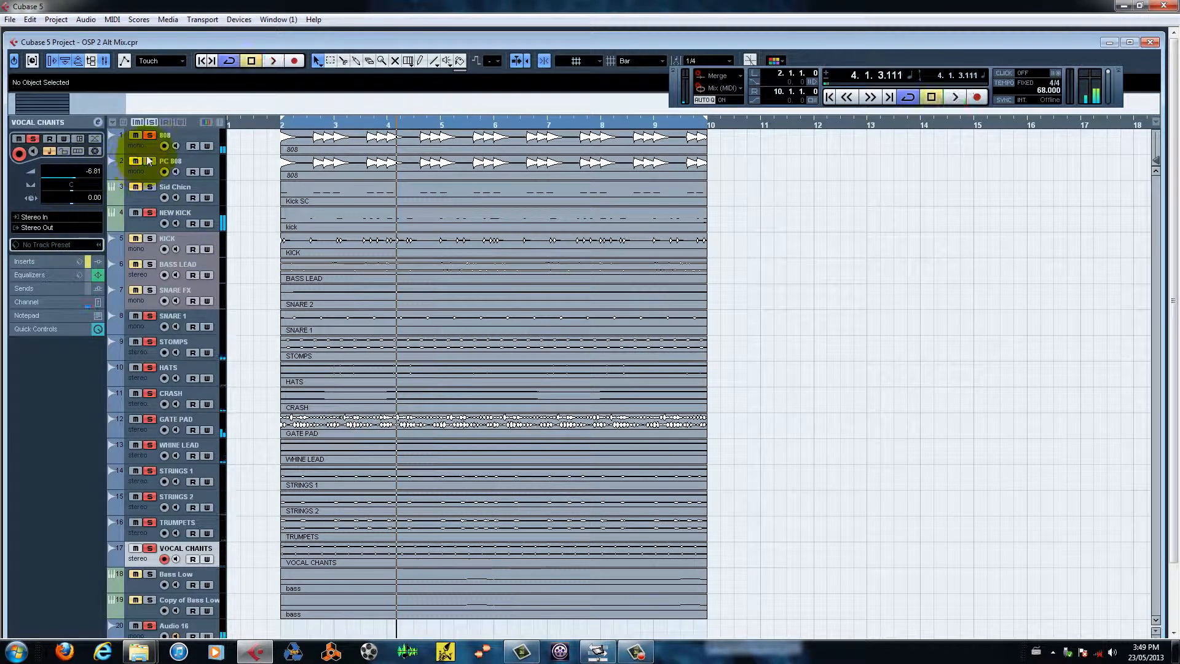
click(149, 135)
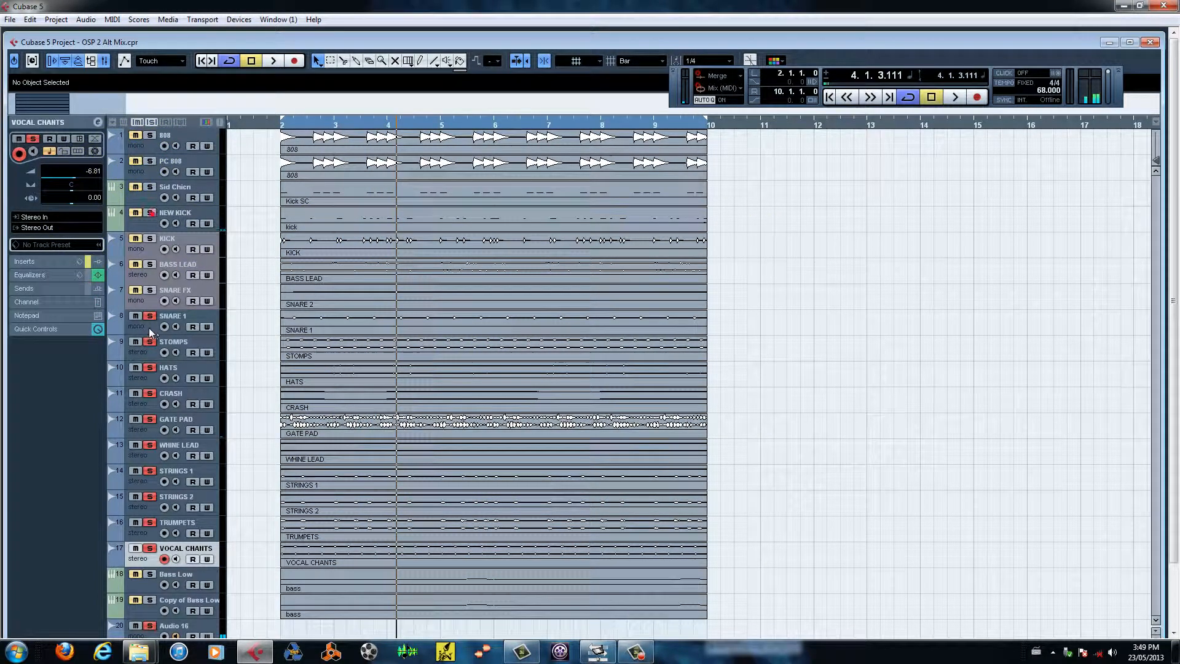
click(164, 301)
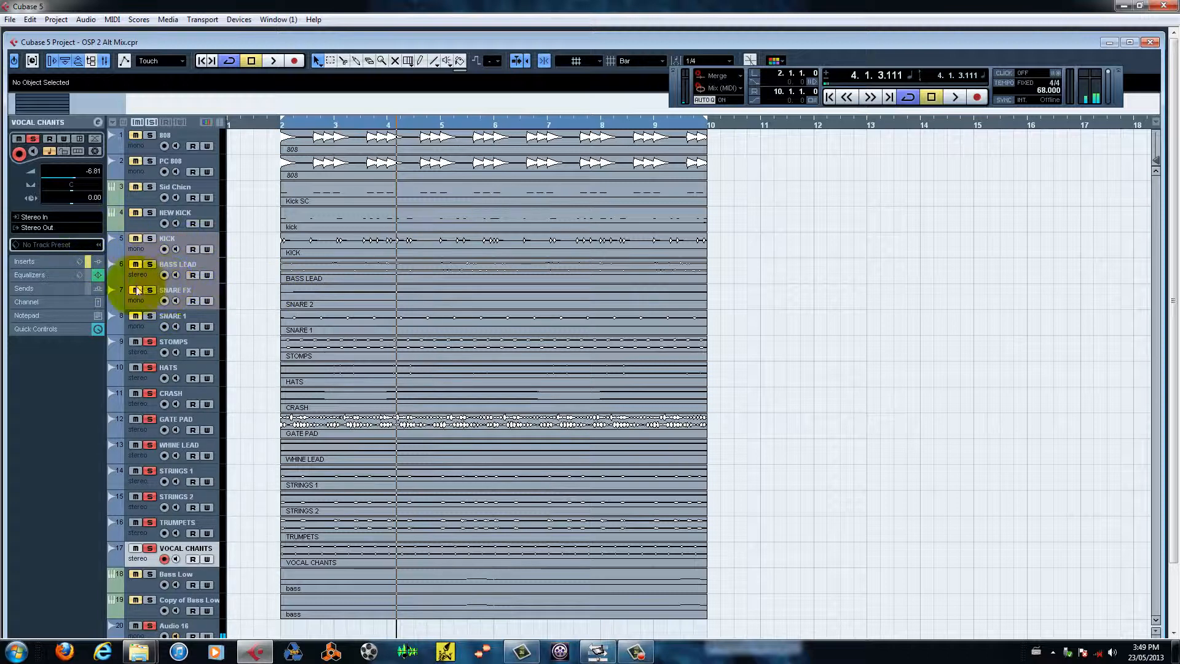
click(150, 343)
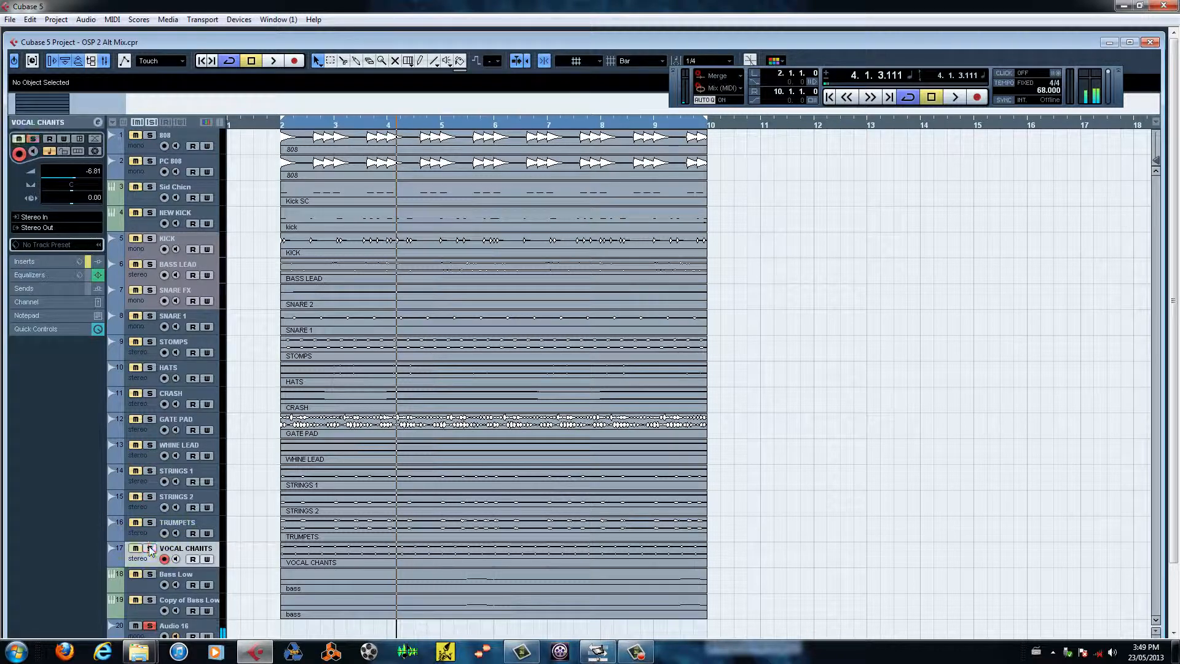
Step: Solo the Bass Low track and open its channel settings
click(1129, 42)
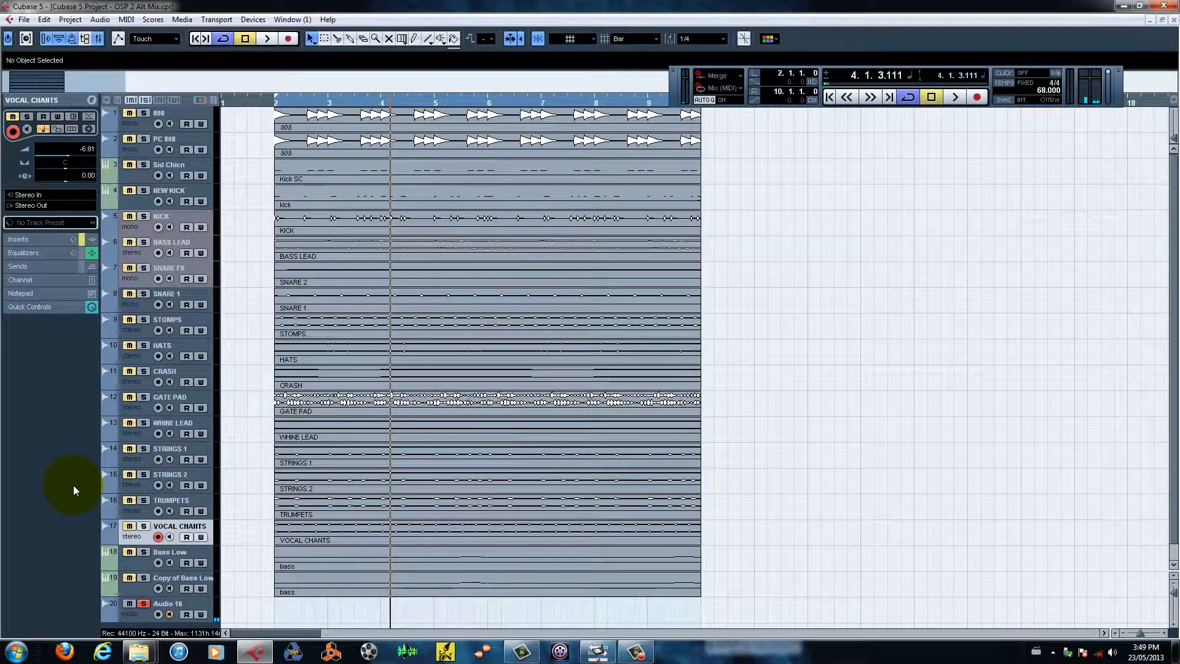
click(185, 559)
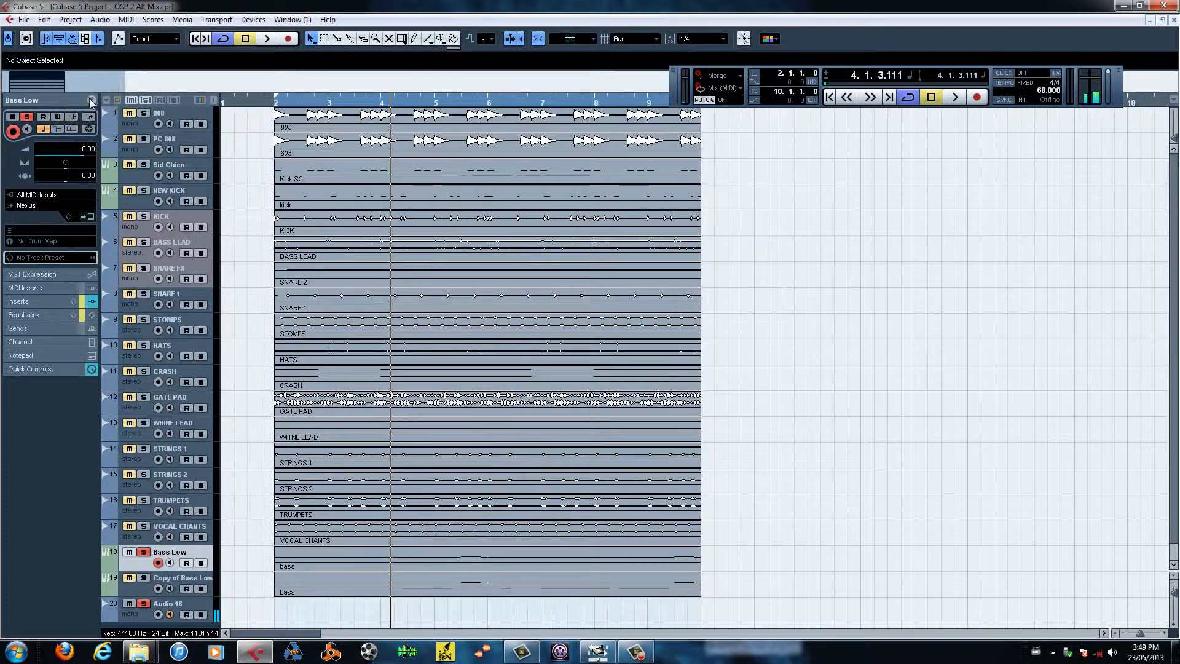
click(91, 100)
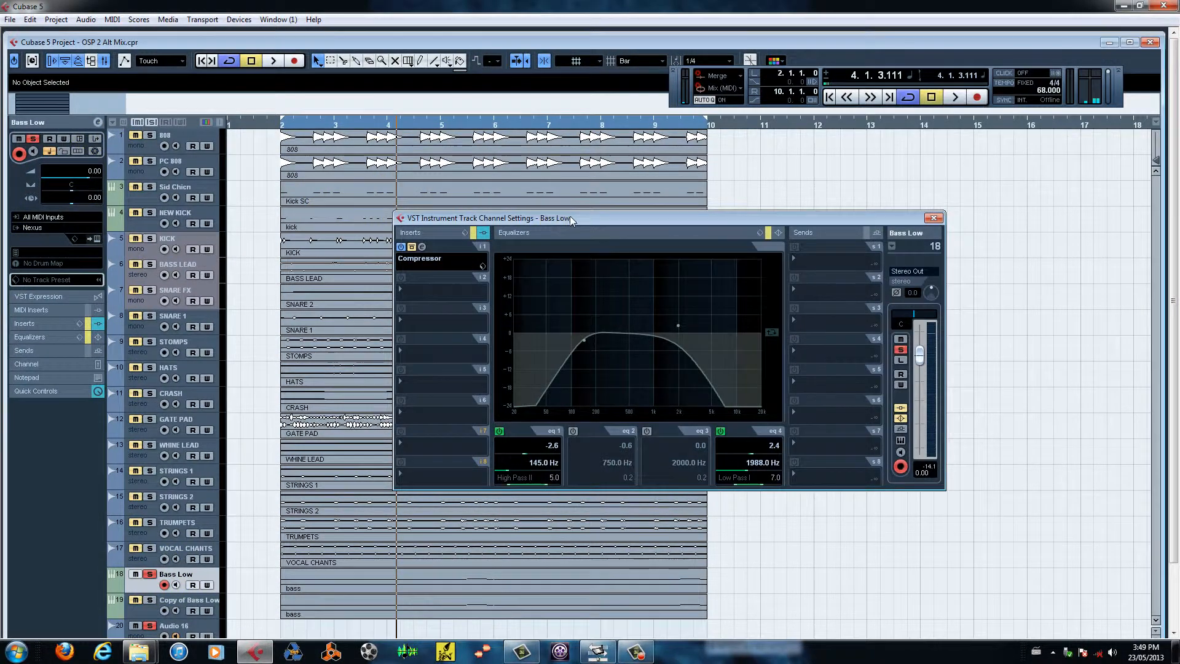
drag(570, 215, 495, 128)
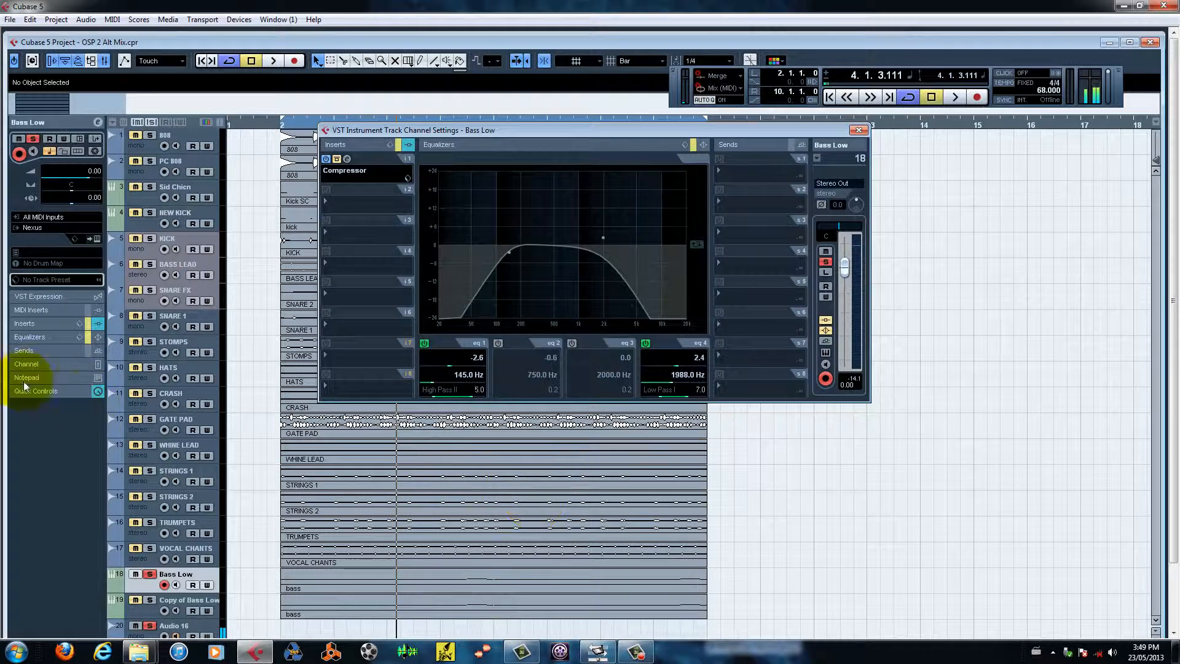
Step: Open the Nexus instrument of Bass Low and start playback to listen to the BA Basic Triangle preset
click(96, 240)
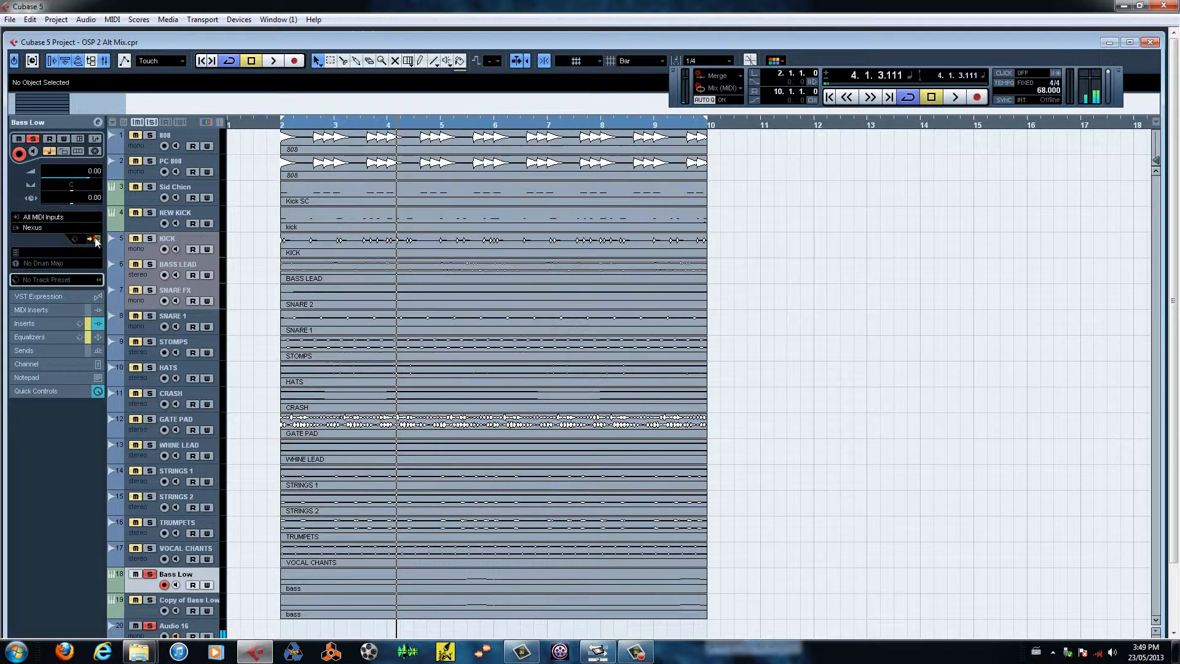
drag(583, 254, 657, 202)
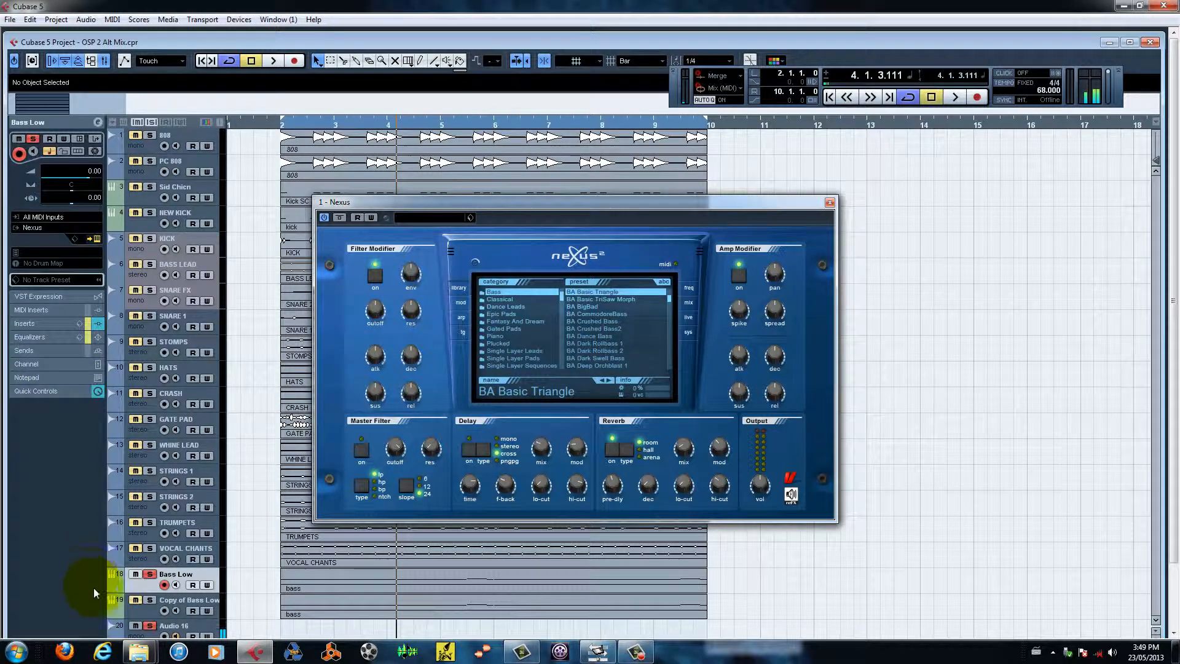
key(space)
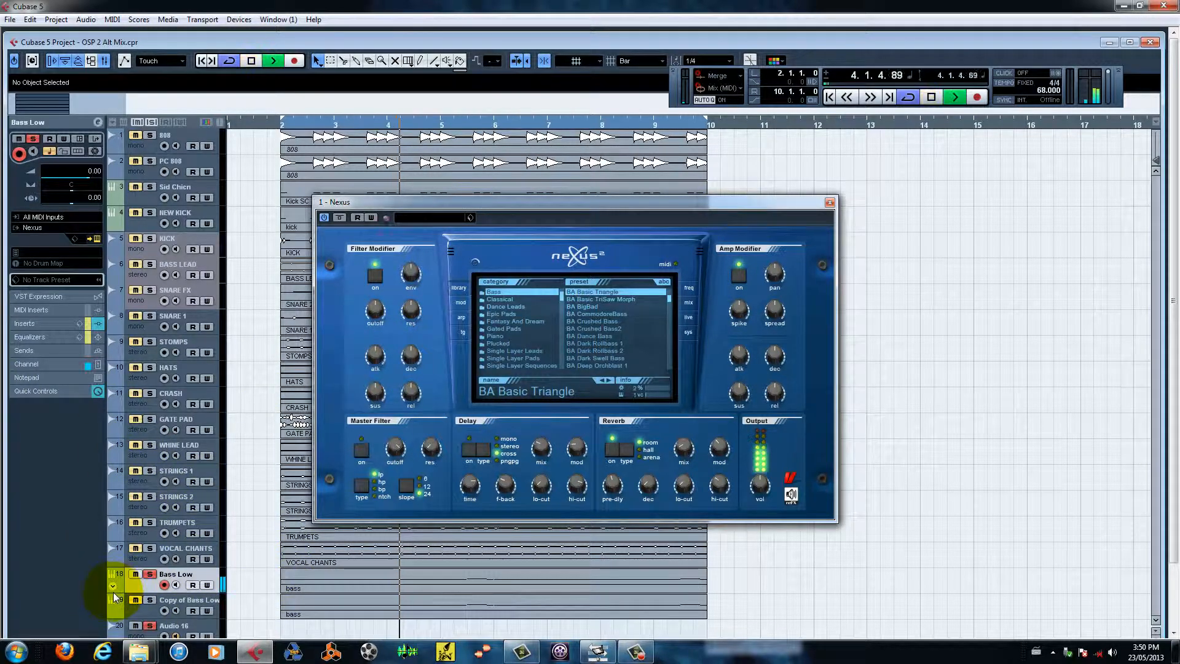
click(399, 449)
click(361, 487)
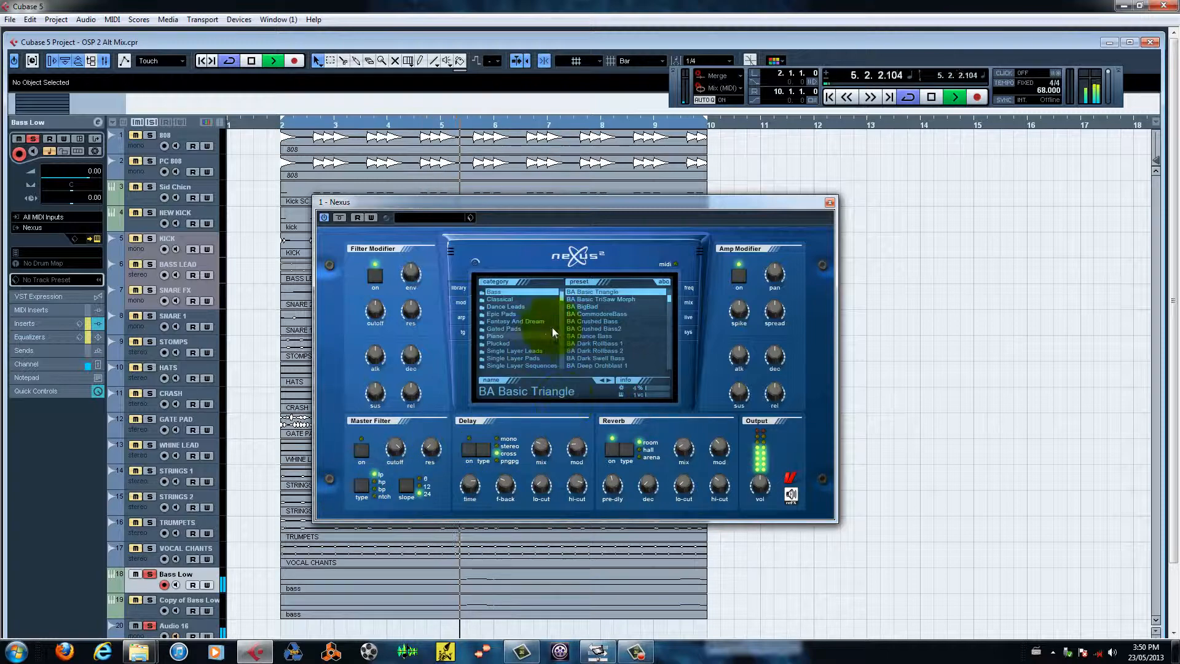
drag(636, 204, 852, 168)
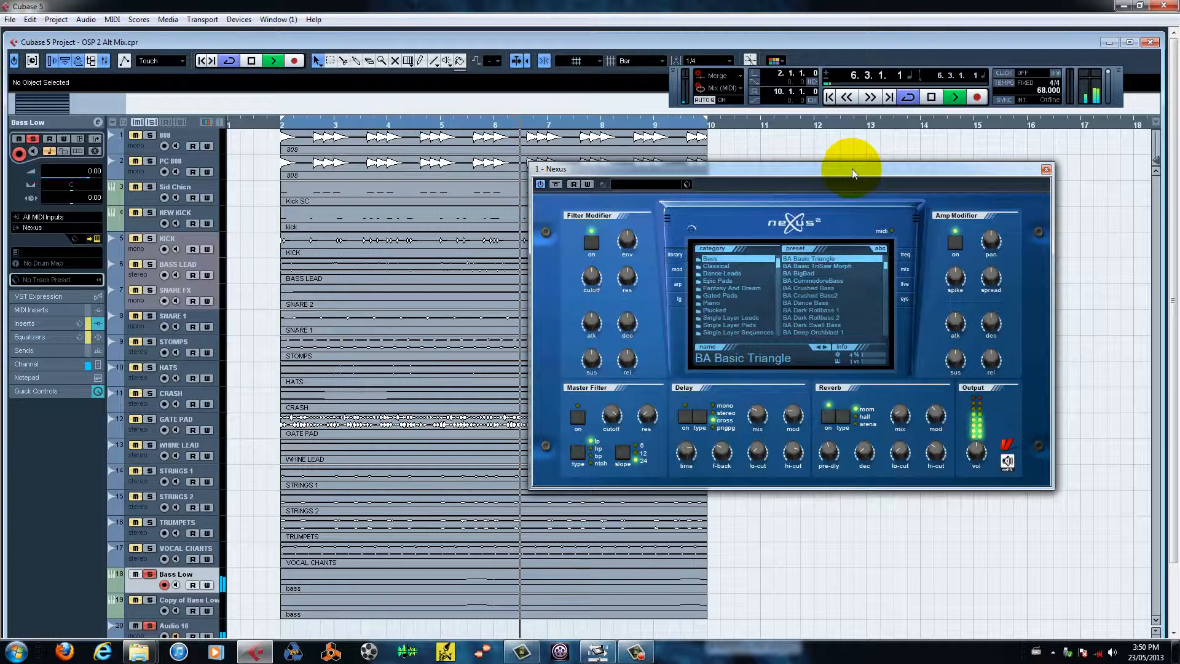
Step: Enable the disabled BASS LEAD track
click(186, 273)
right_click(180, 263)
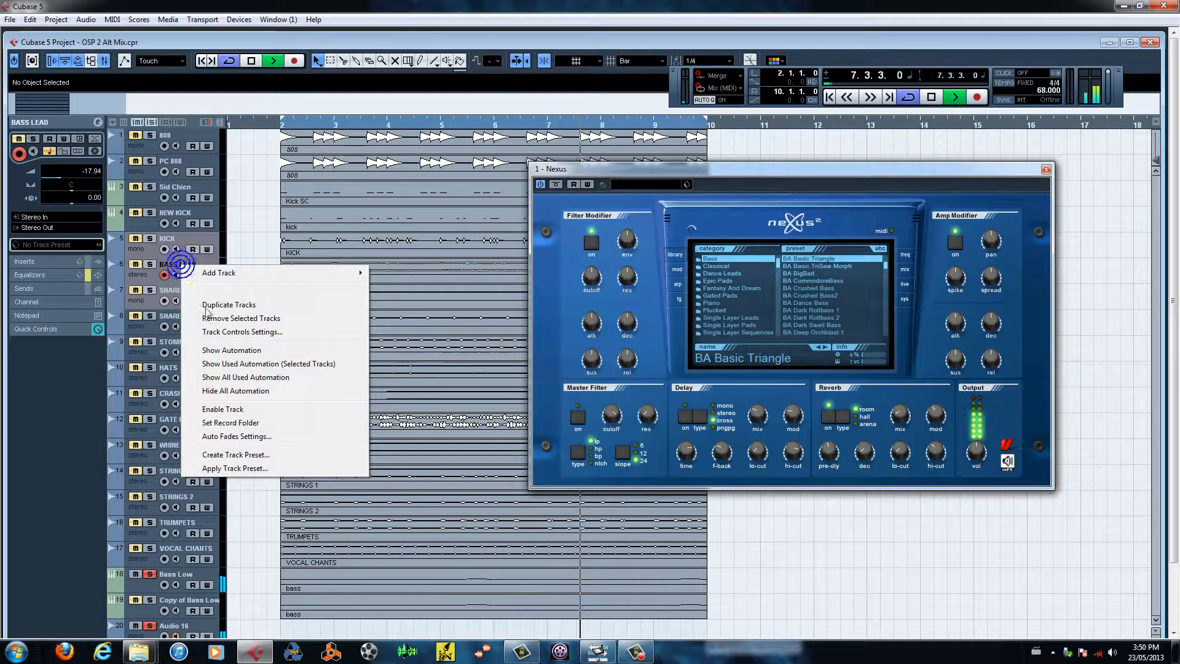
click(232, 410)
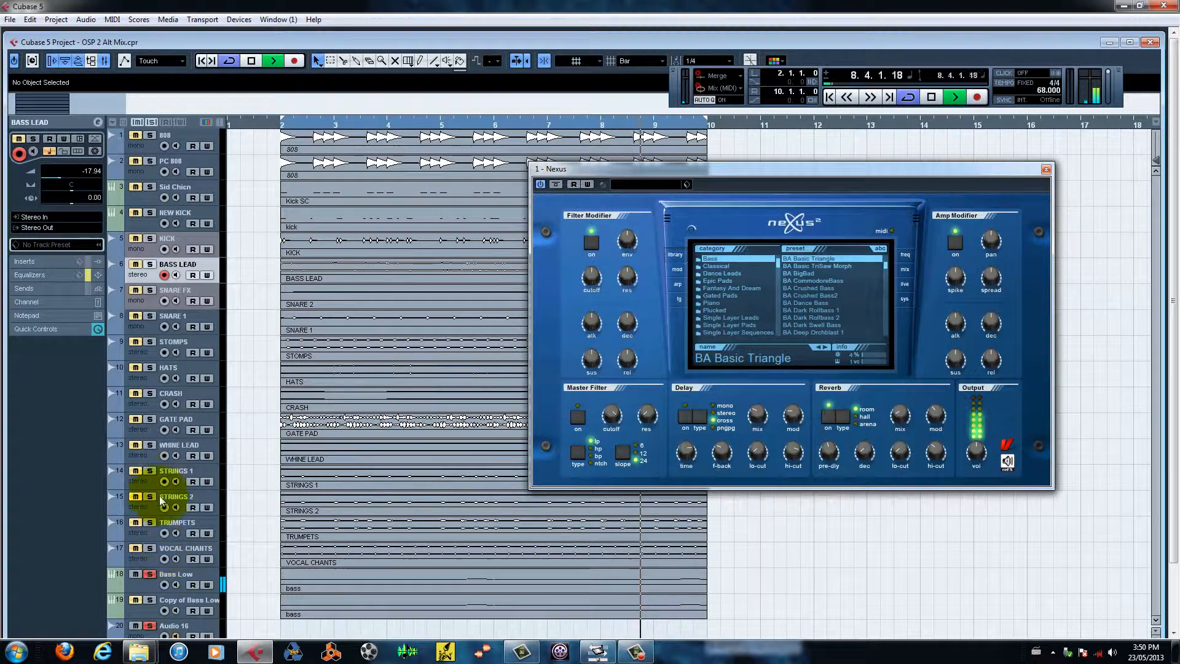
Step: Compare BASS LEAD in solo with Bass Low, return the solo to Bass Low and close the Nexus instrument
click(150, 574)
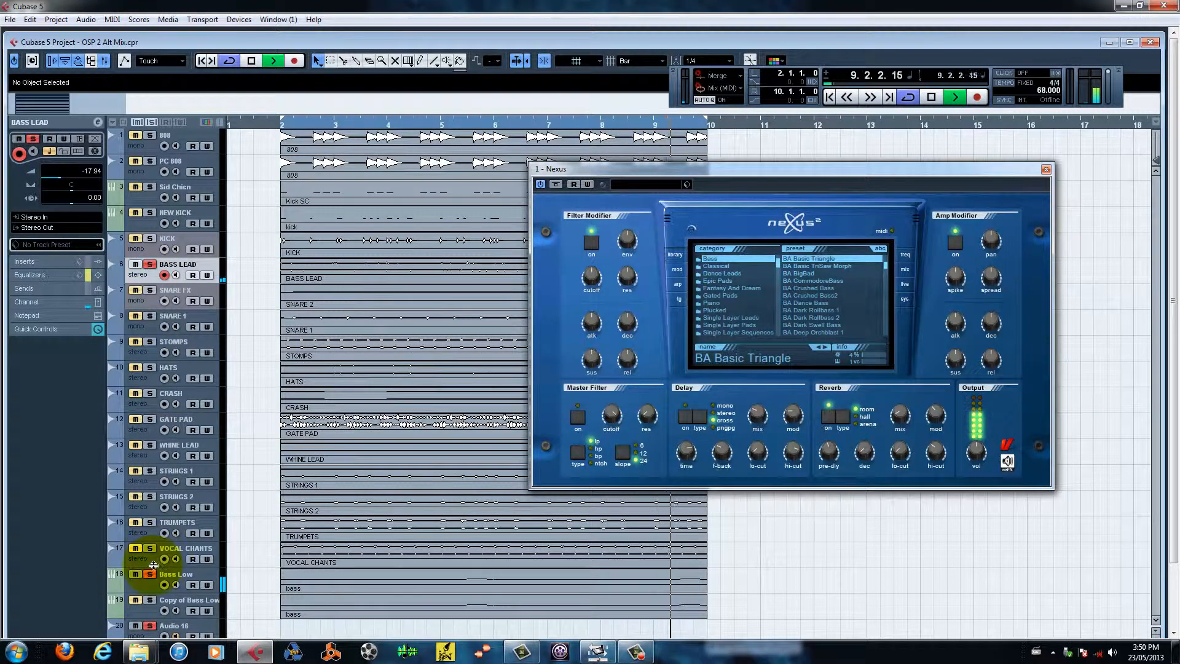
click(150, 264)
click(150, 574)
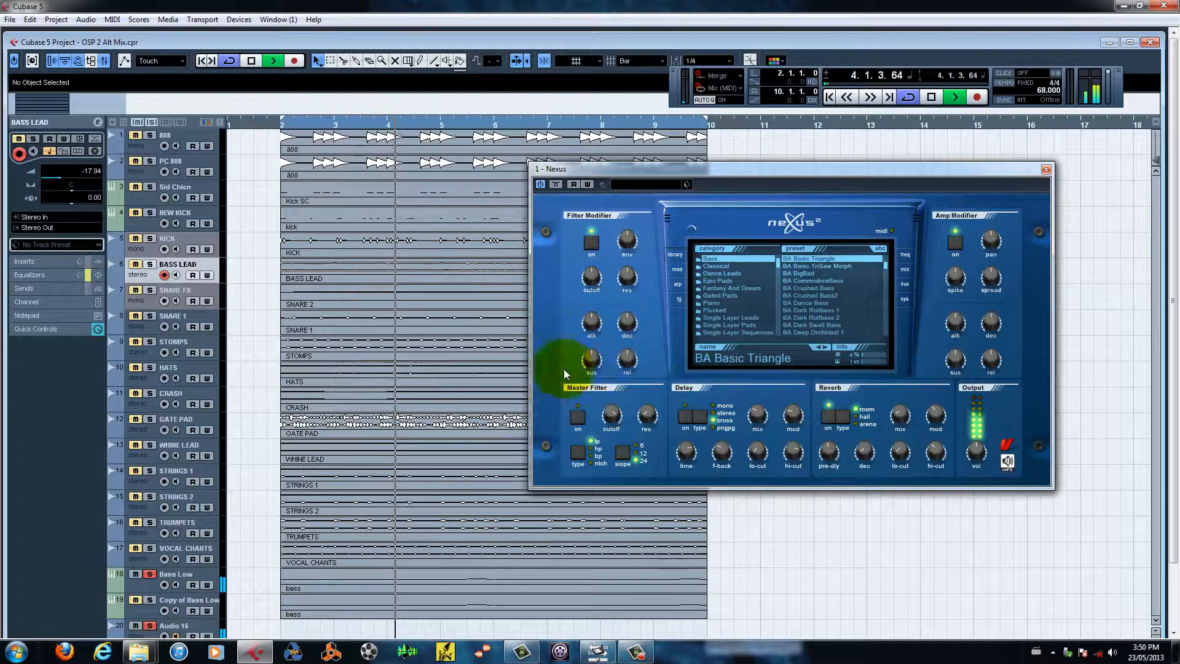
drag(738, 174, 629, 163)
click(937, 159)
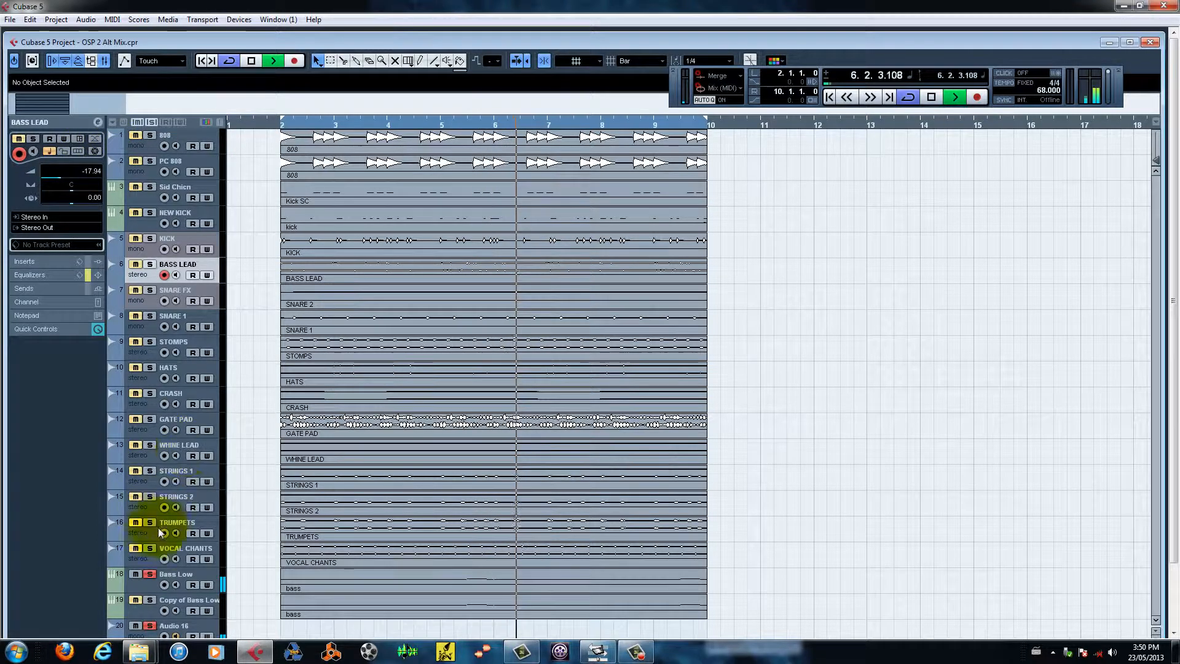
Step: Open the channel settings of Bass Low and take its EQ out of bypass
click(185, 586)
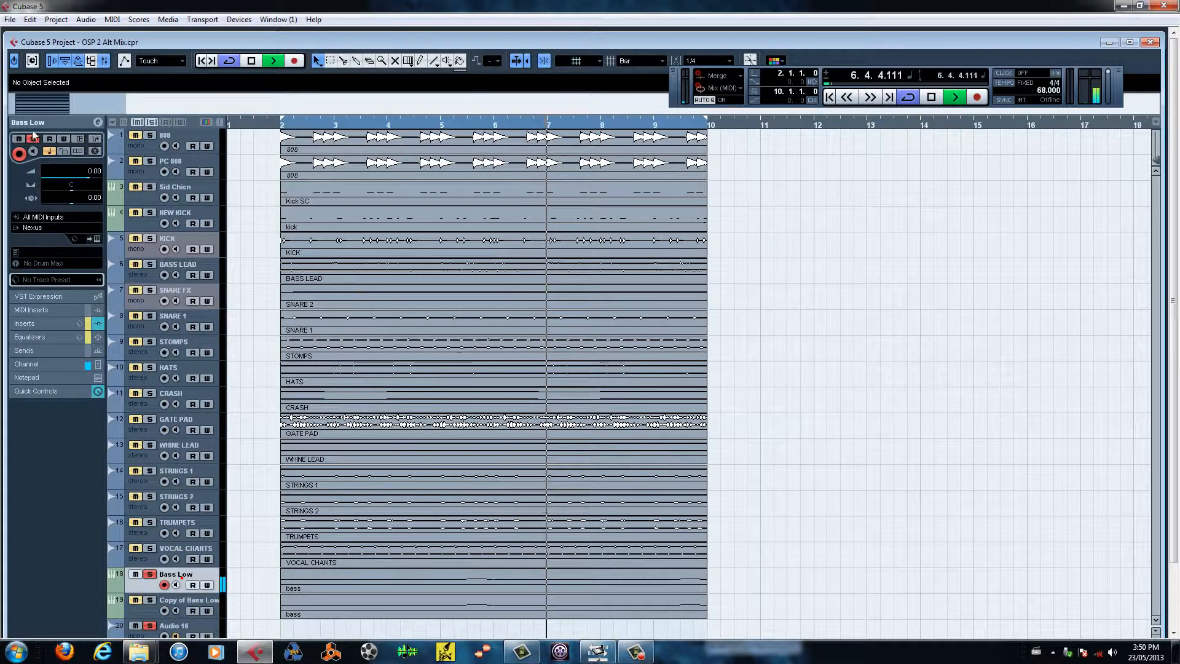
click(98, 122)
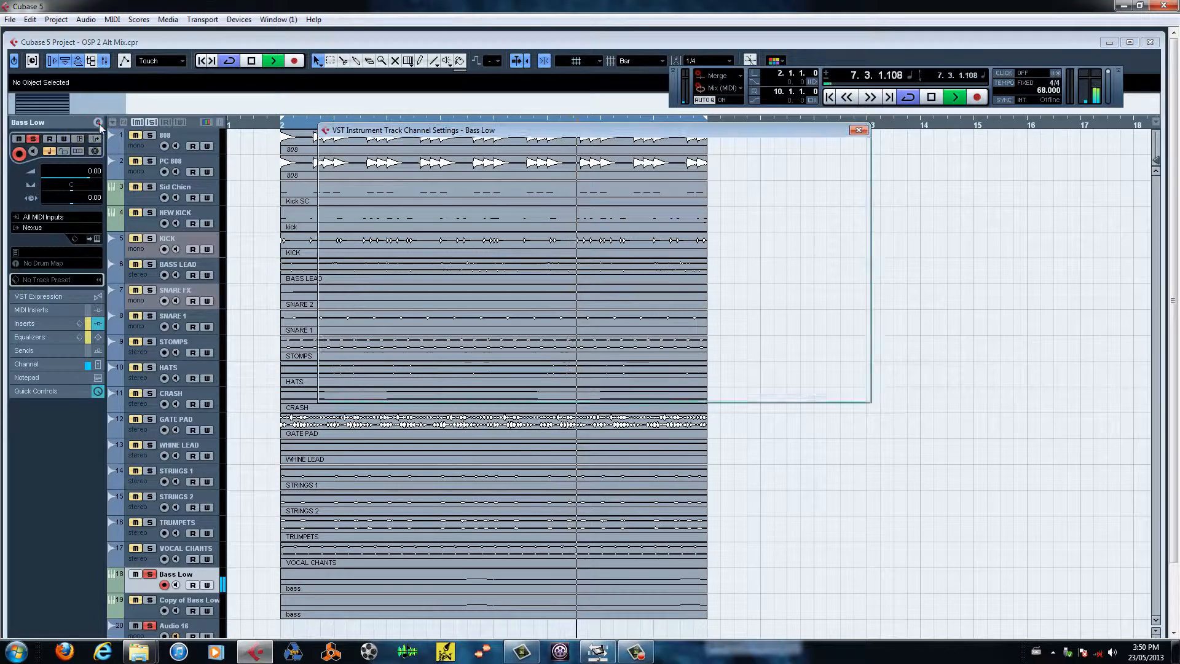
drag(529, 128, 559, 119)
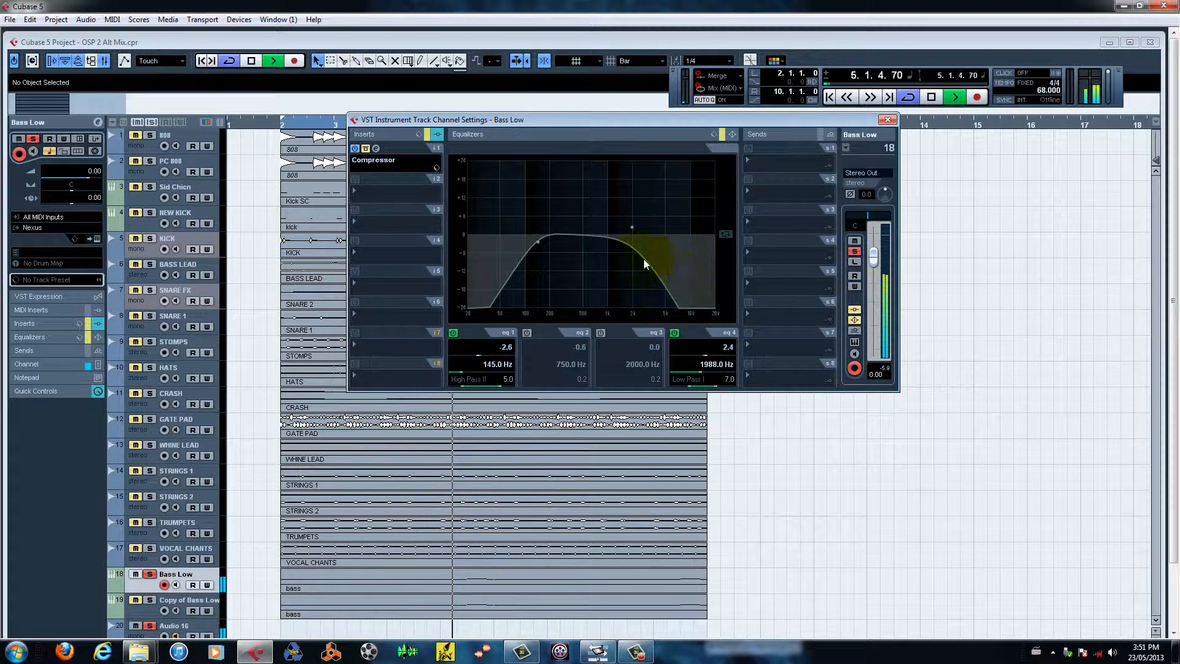
click(851, 324)
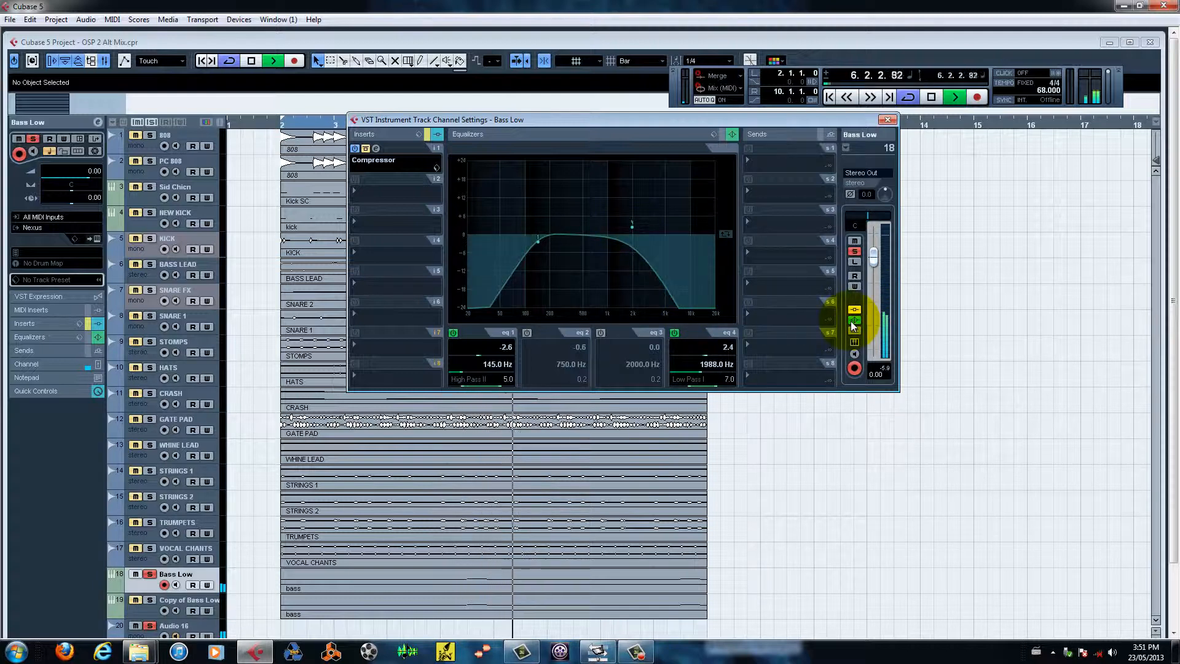
drag(596, 120, 619, 115)
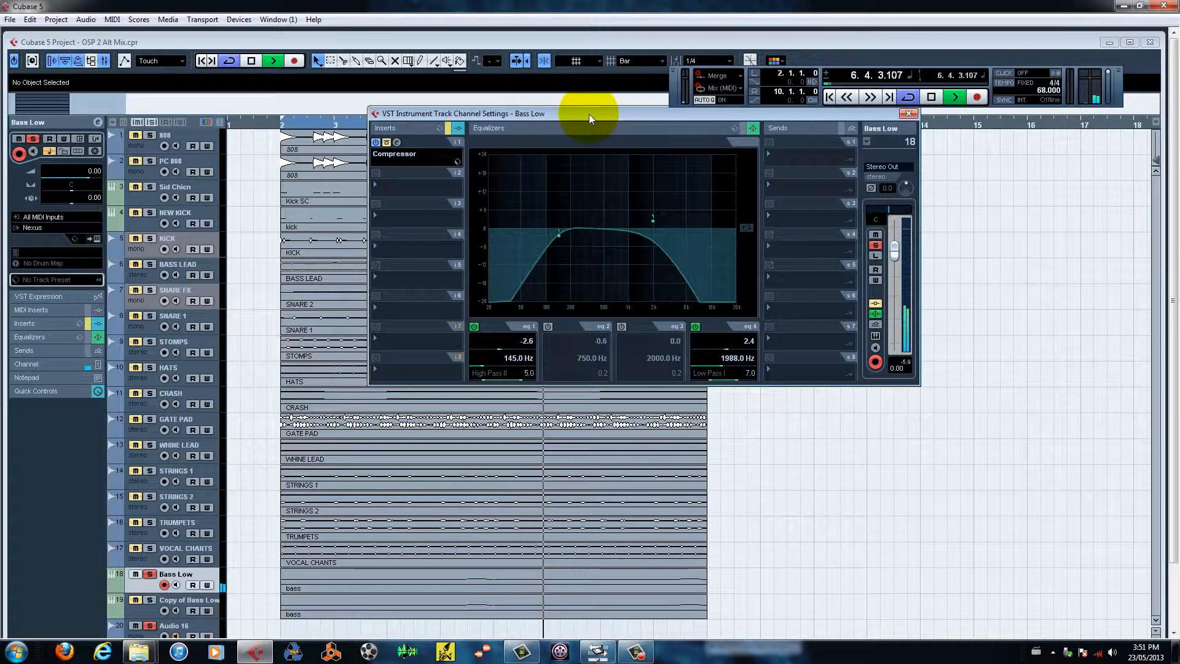
click(431, 271)
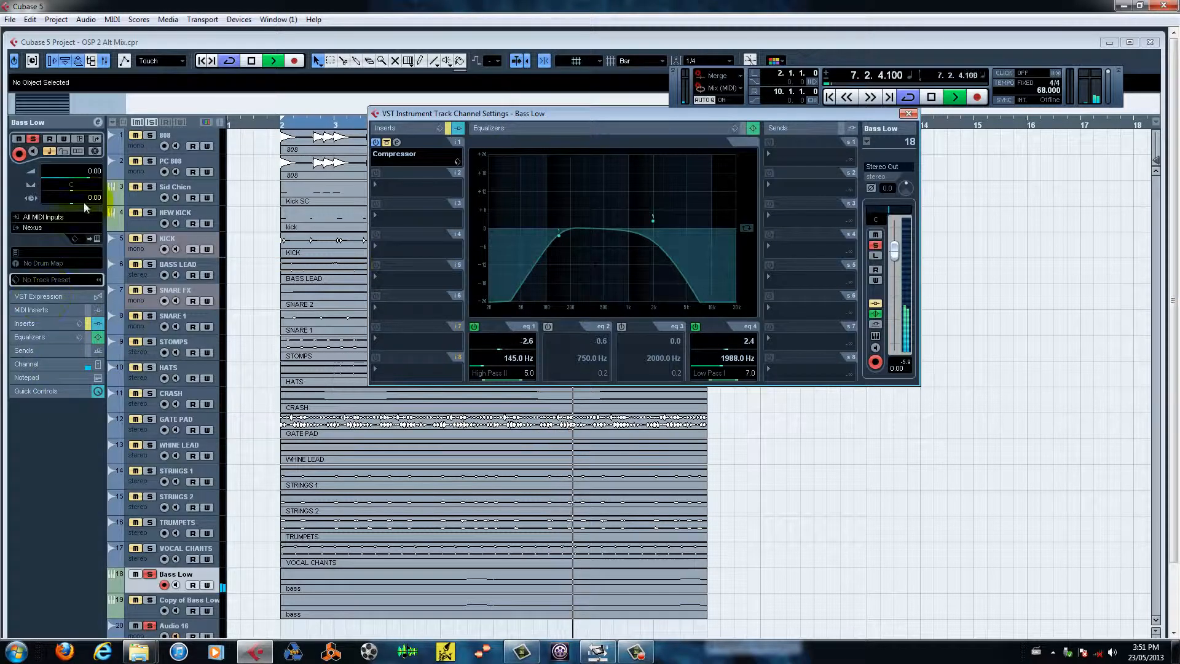
Step: Close the Bass Low channel settings and add the 808 track to the soloed ones
click(148, 135)
click(149, 160)
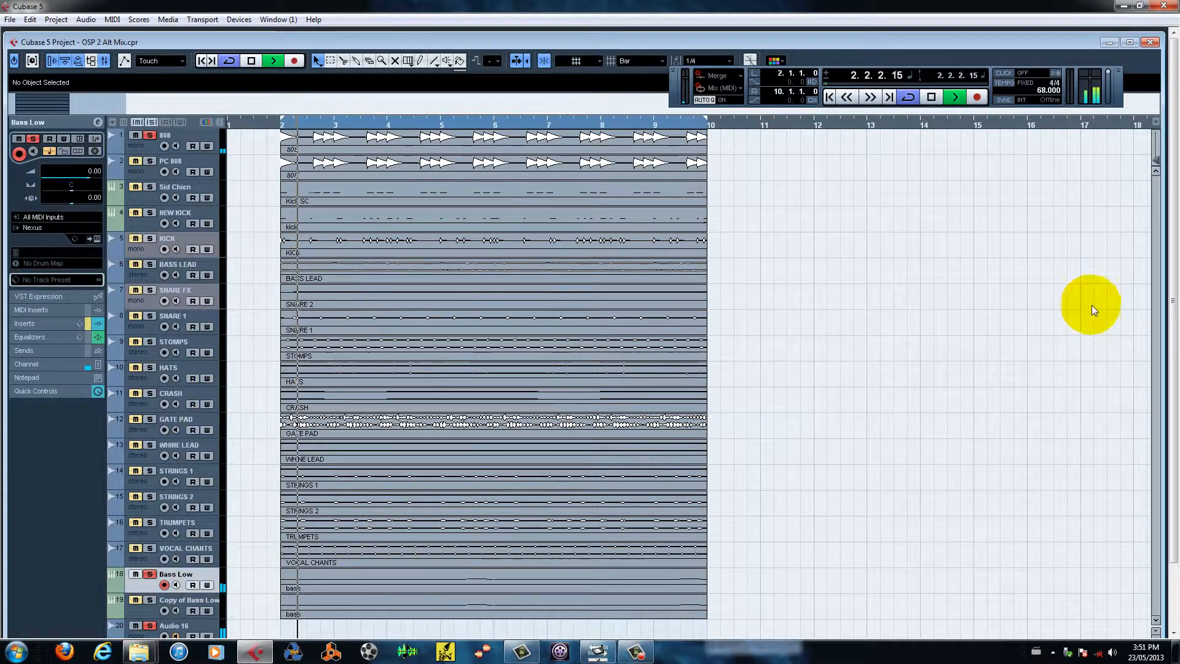
click(1130, 42)
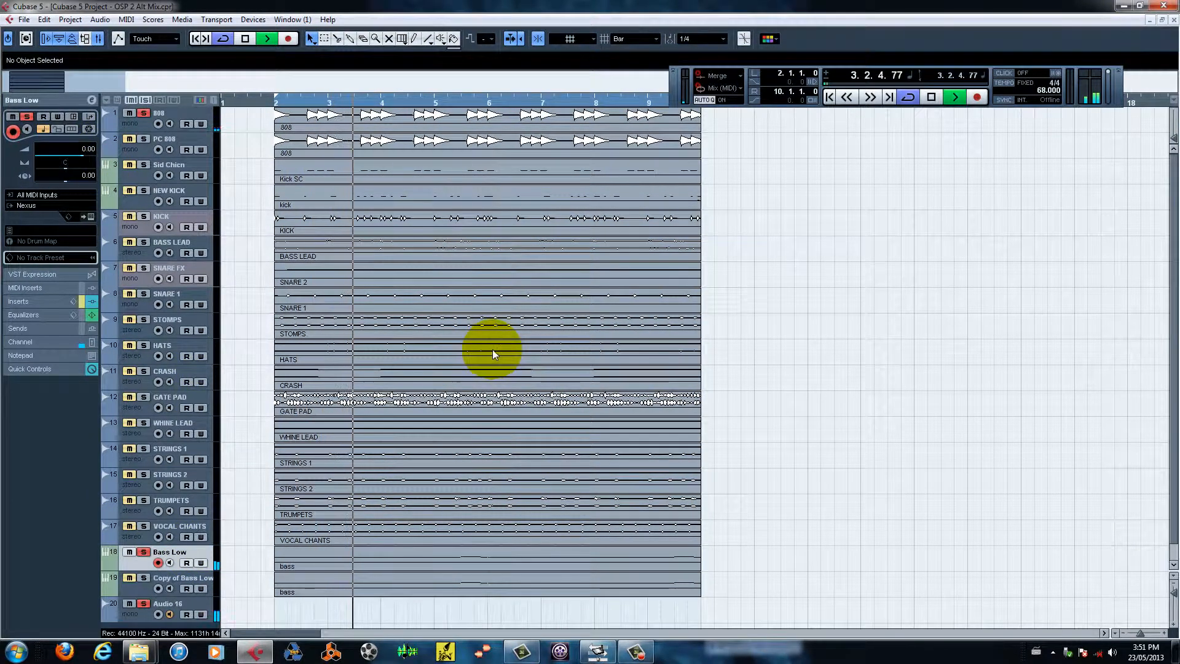
Step: Open the channel settings of Copy of Bass Low and its Massive instrument
click(164, 580)
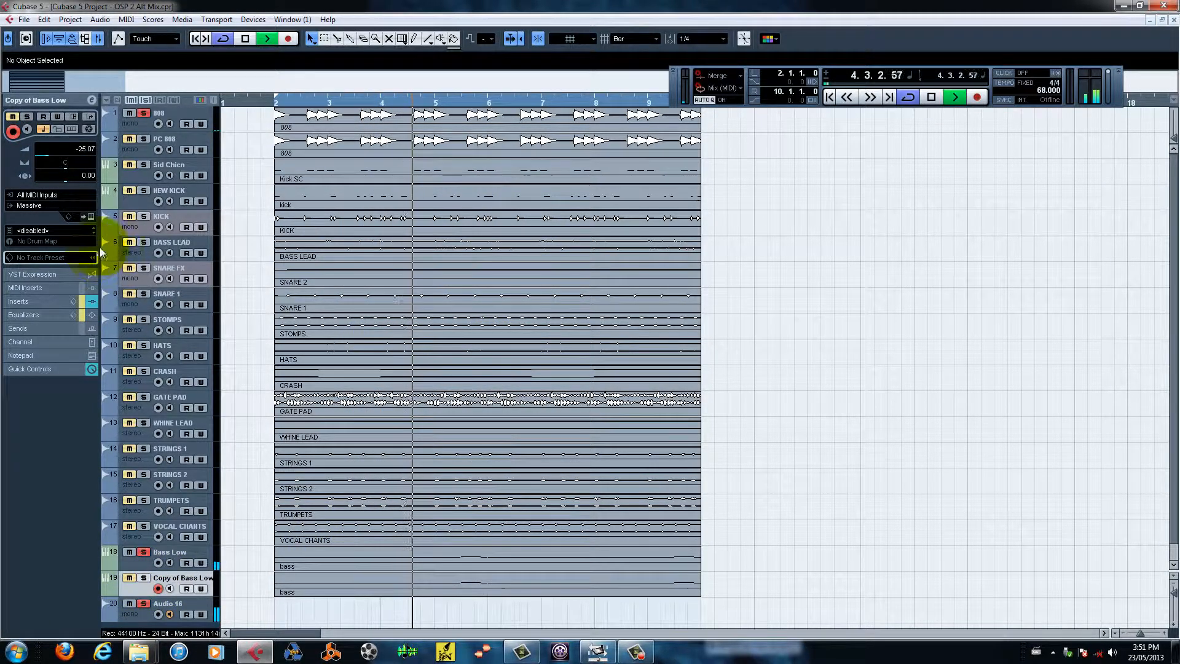
click(91, 99)
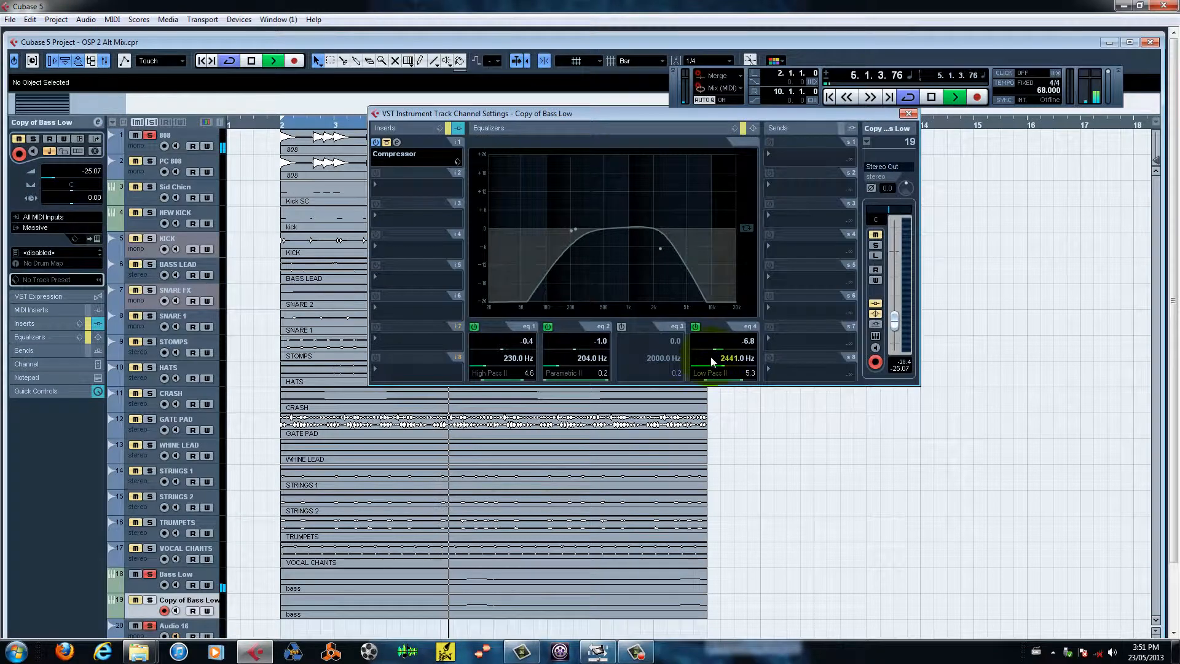
drag(617, 117, 621, 131)
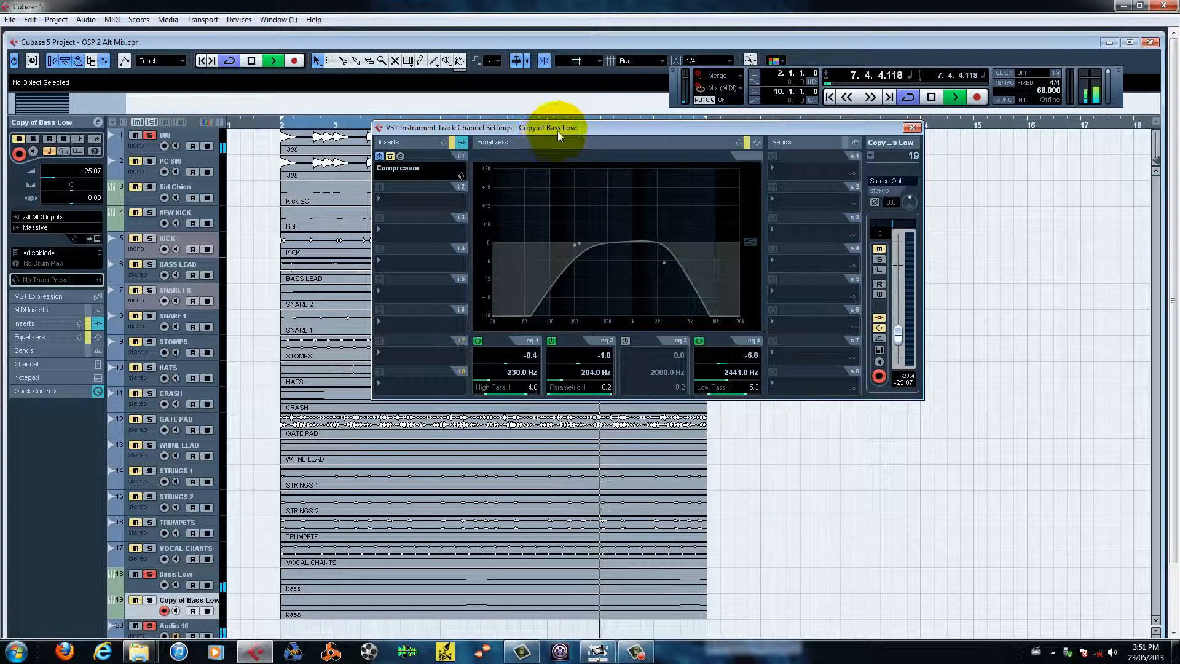
click(879, 349)
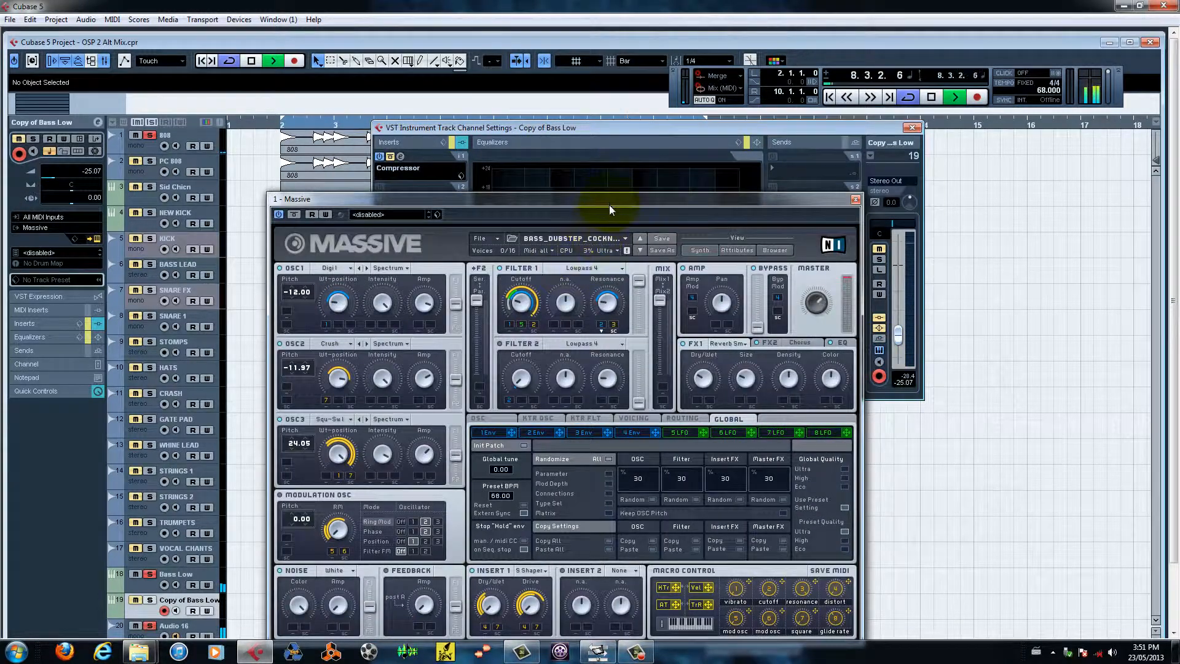
drag(610, 202, 813, 190)
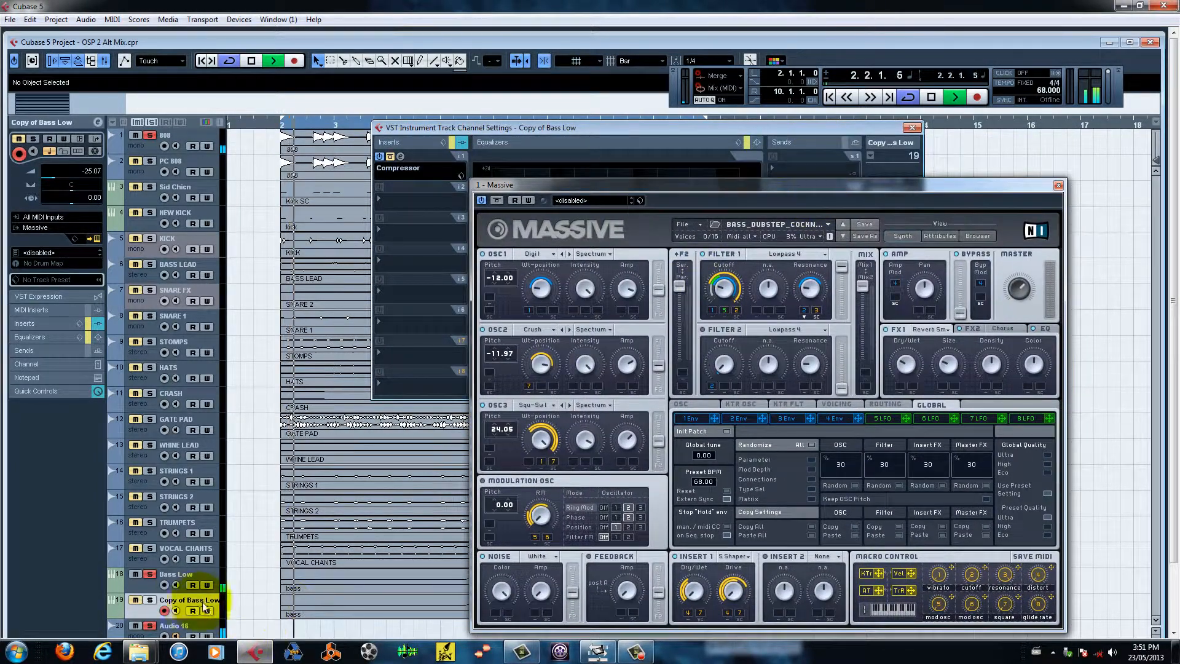
Step: Take Bass Low out of solo and solo Copy of Bass Low alongside 808
click(149, 573)
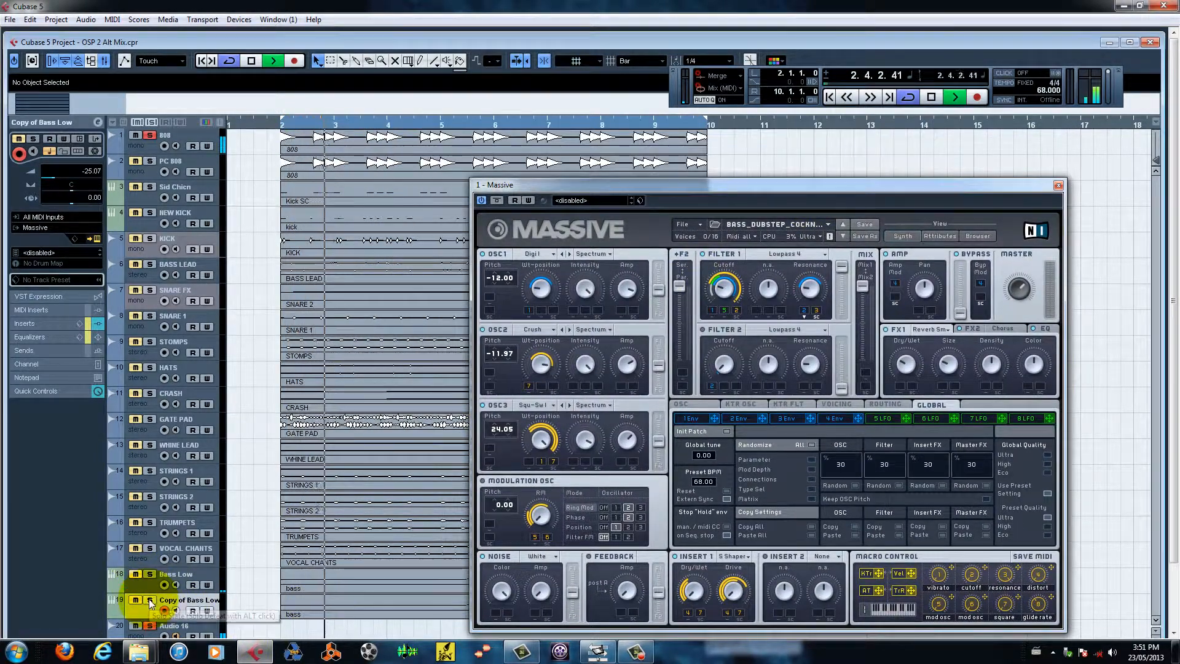
click(149, 600)
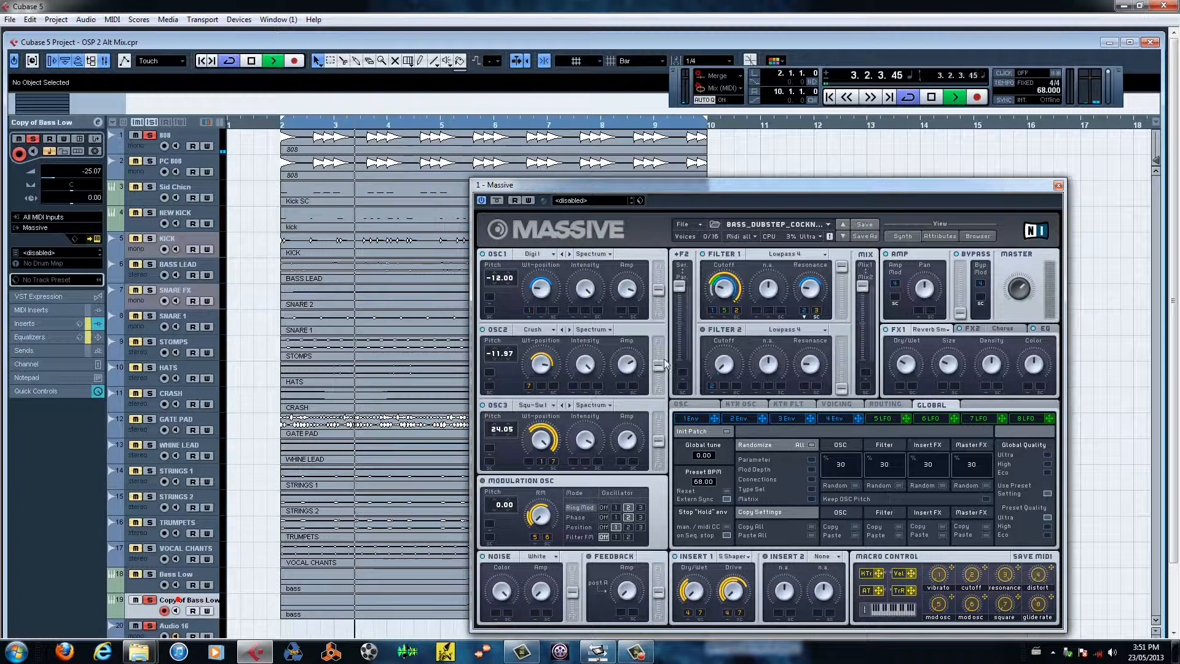
click(310, 280)
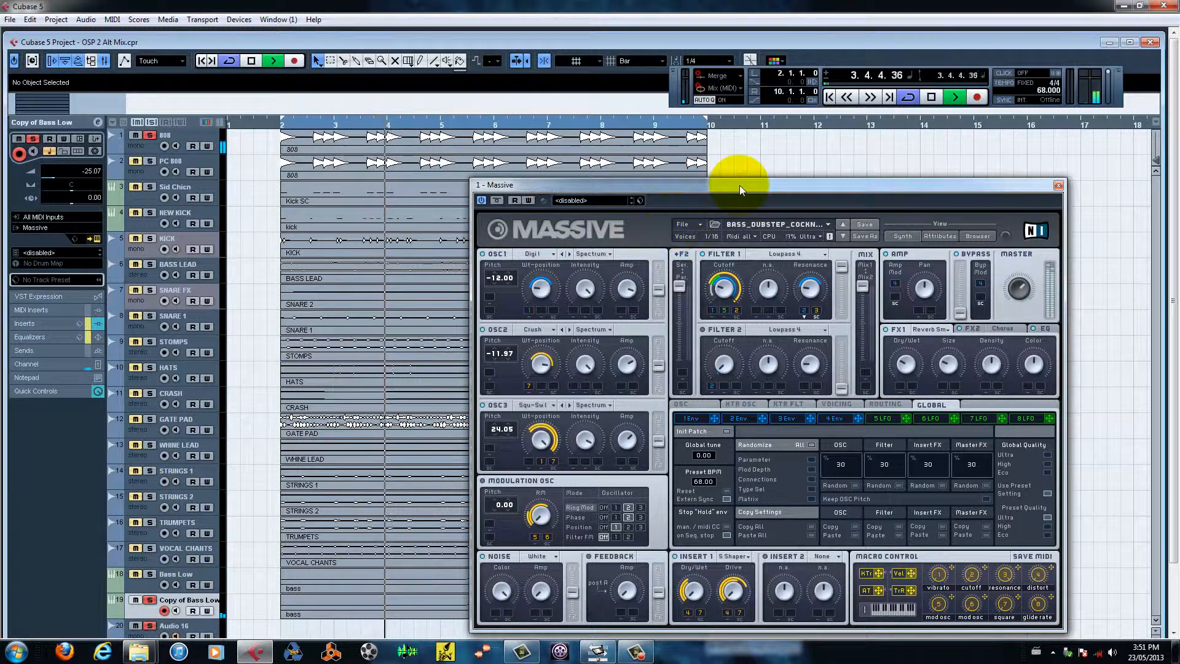
drag(740, 186, 777, 124)
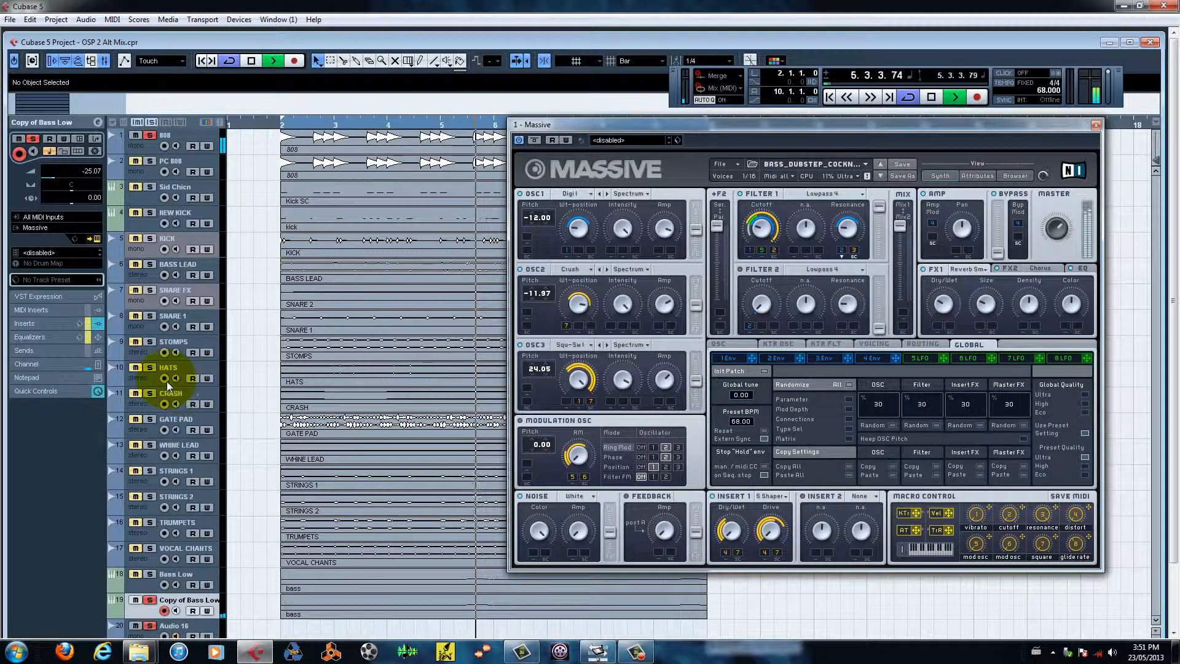
Step: Compare BASS LEAD in solo with Copy of Bass Low, ending with Copy of Bass Low and Bass Low both soloed
click(135, 600)
click(150, 264)
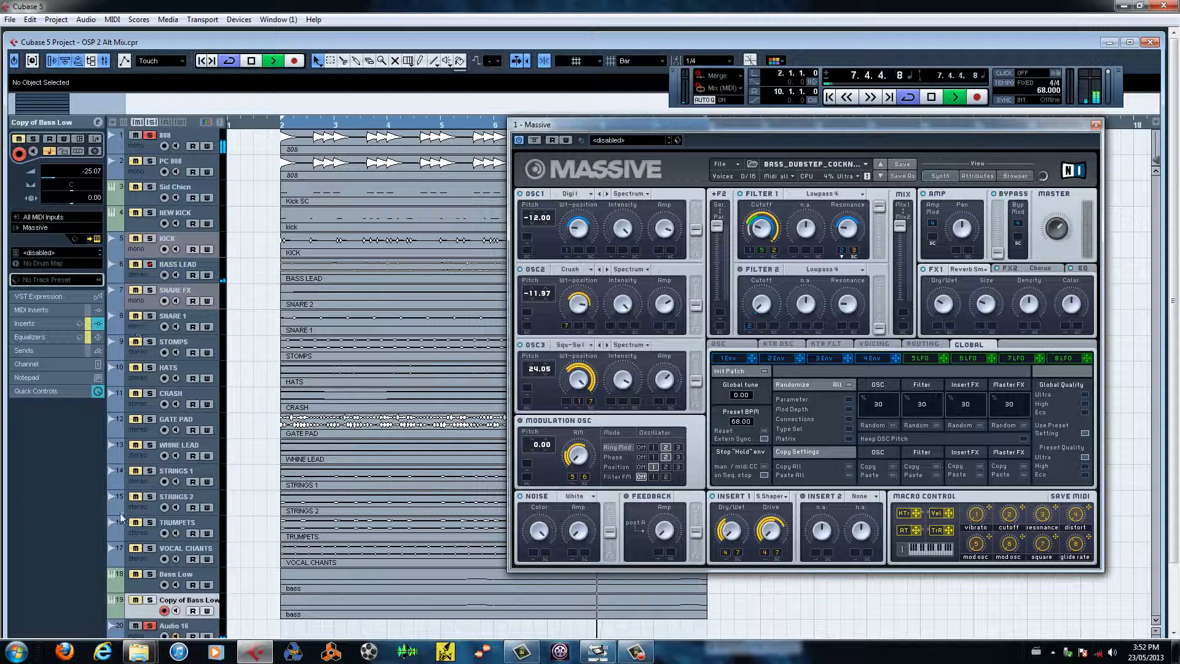
click(150, 600)
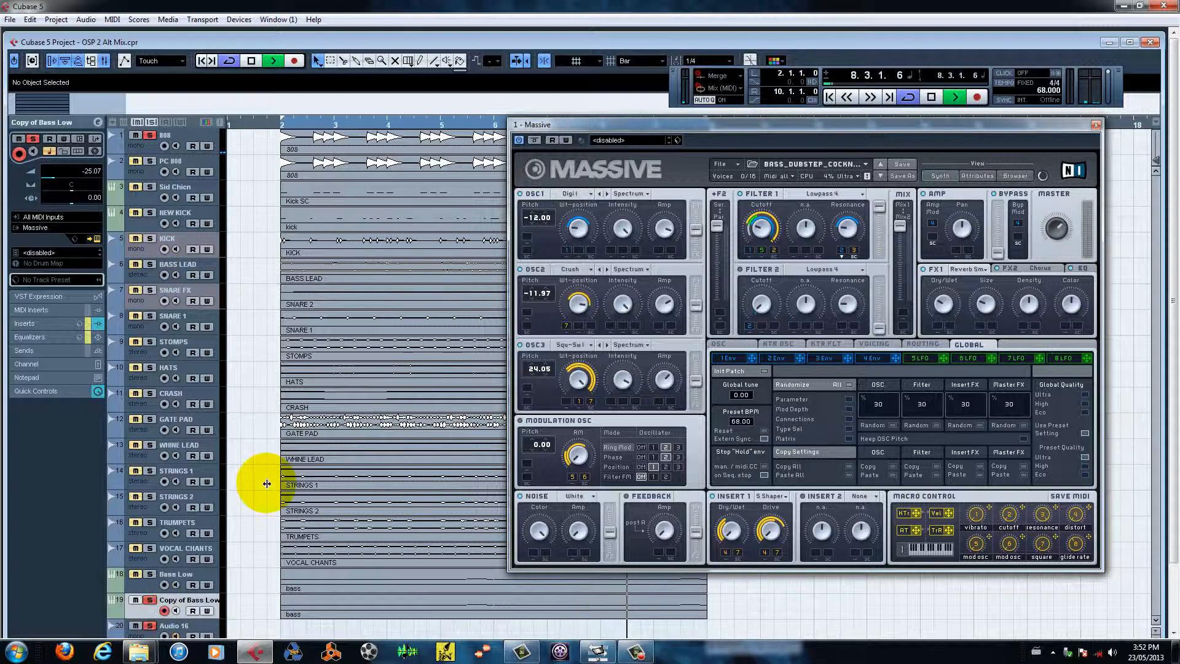
drag(763, 128, 701, 127)
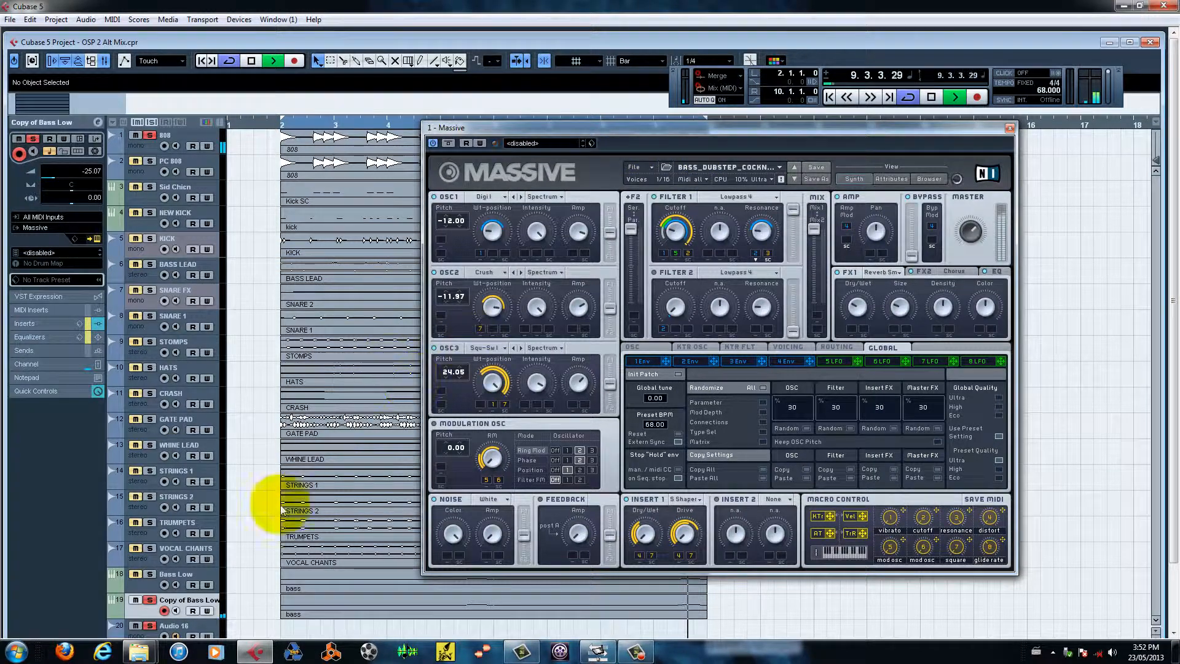
drag(644, 131, 594, 137)
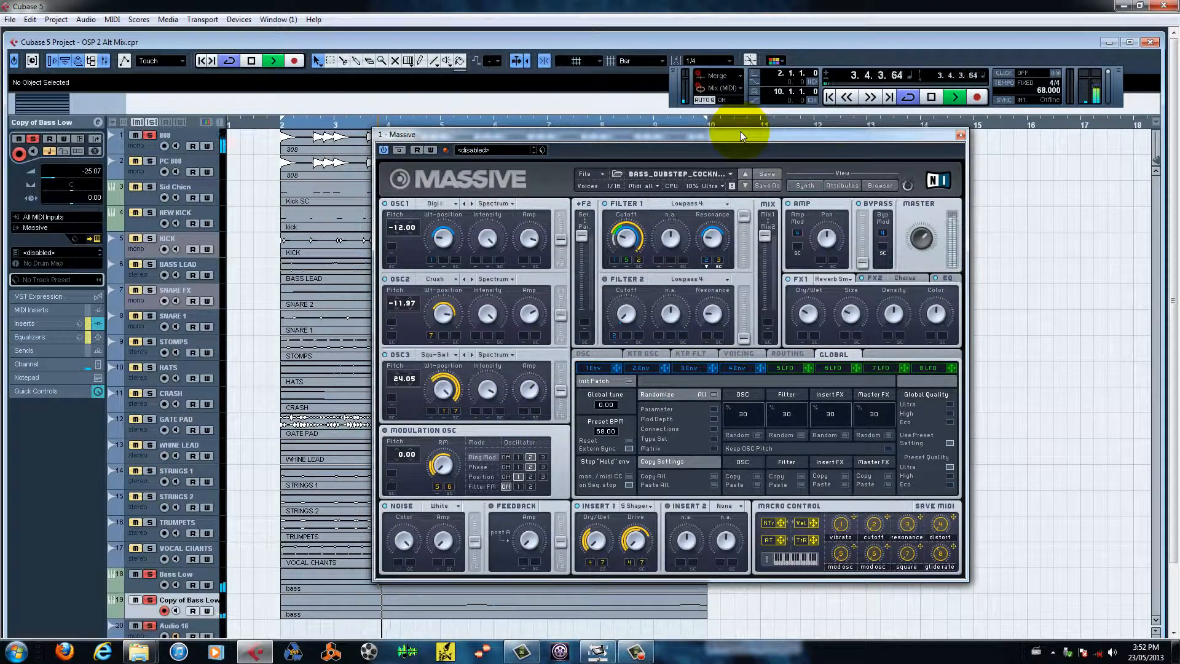
Step: Take all soloed tracks out of solo and close the Massive instrument window of Copy of Bass Low
drag(740, 130, 743, 131)
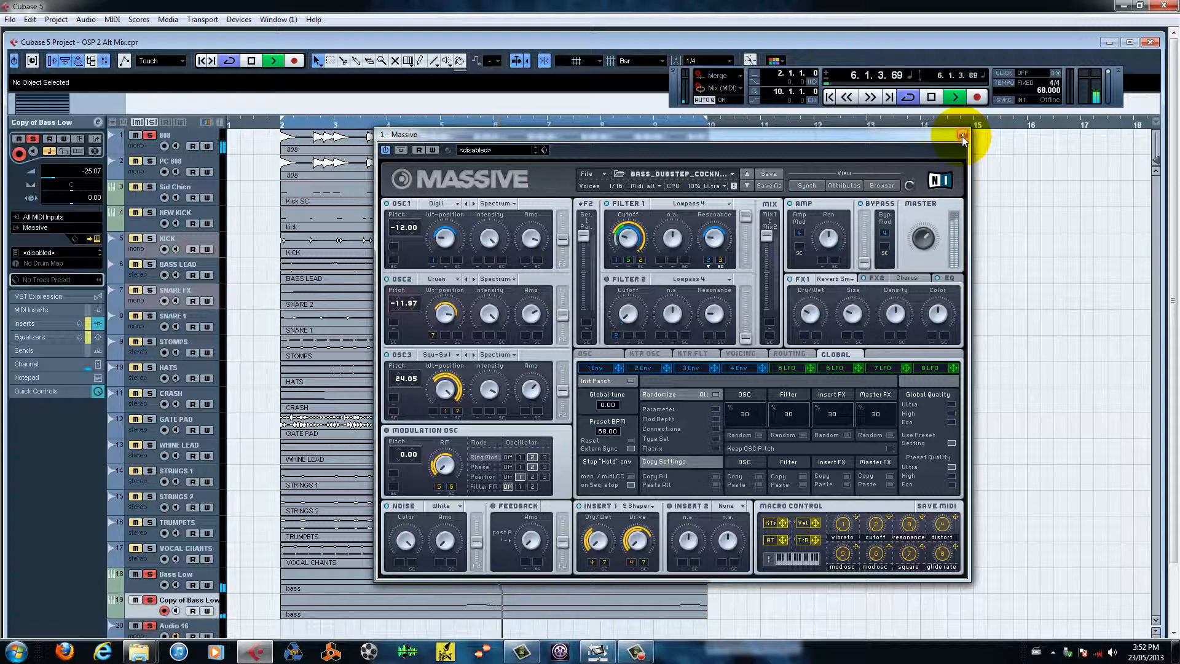
drag(947, 143, 950, 141)
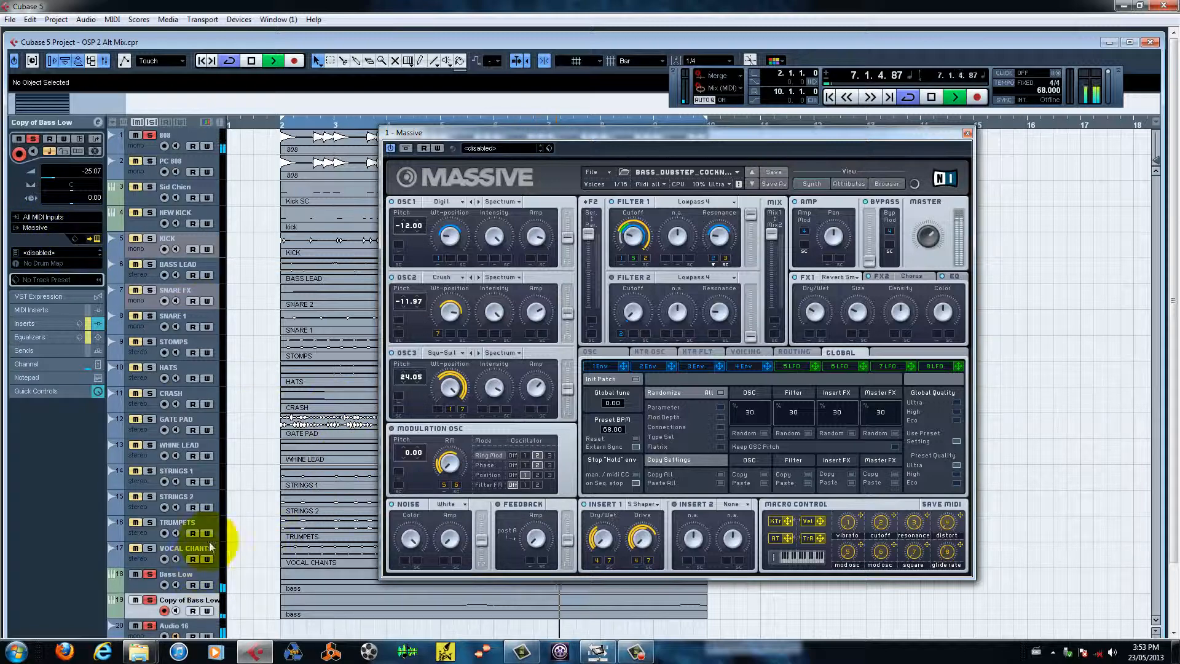
click(151, 122)
drag(566, 133, 545, 137)
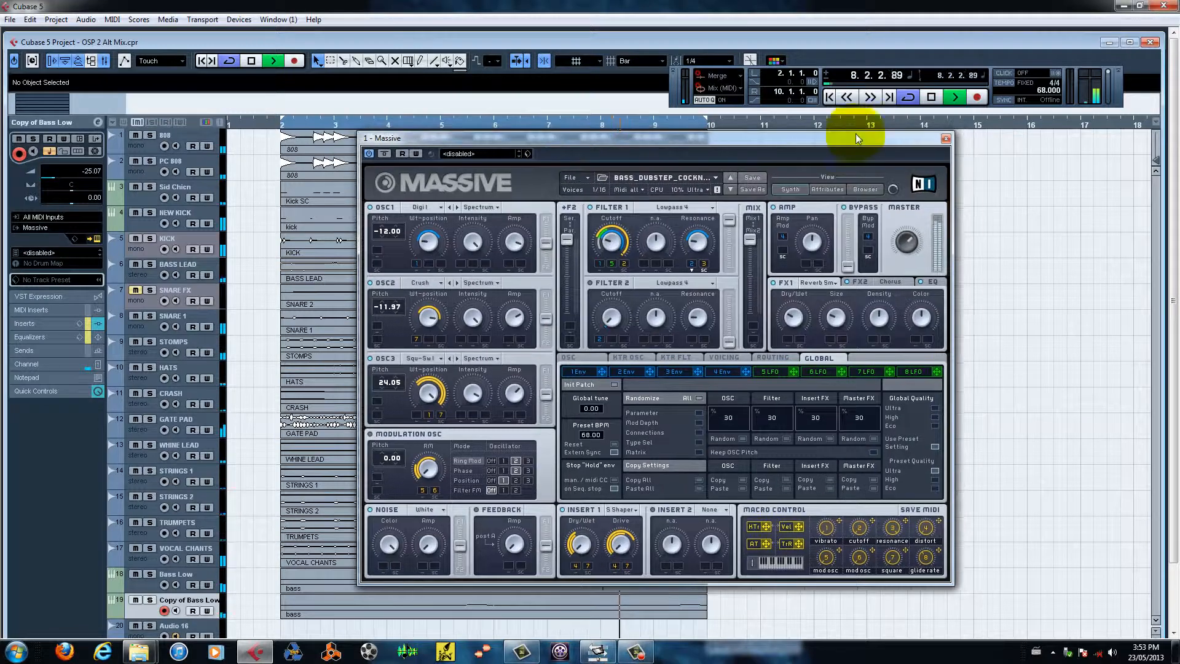
click(946, 140)
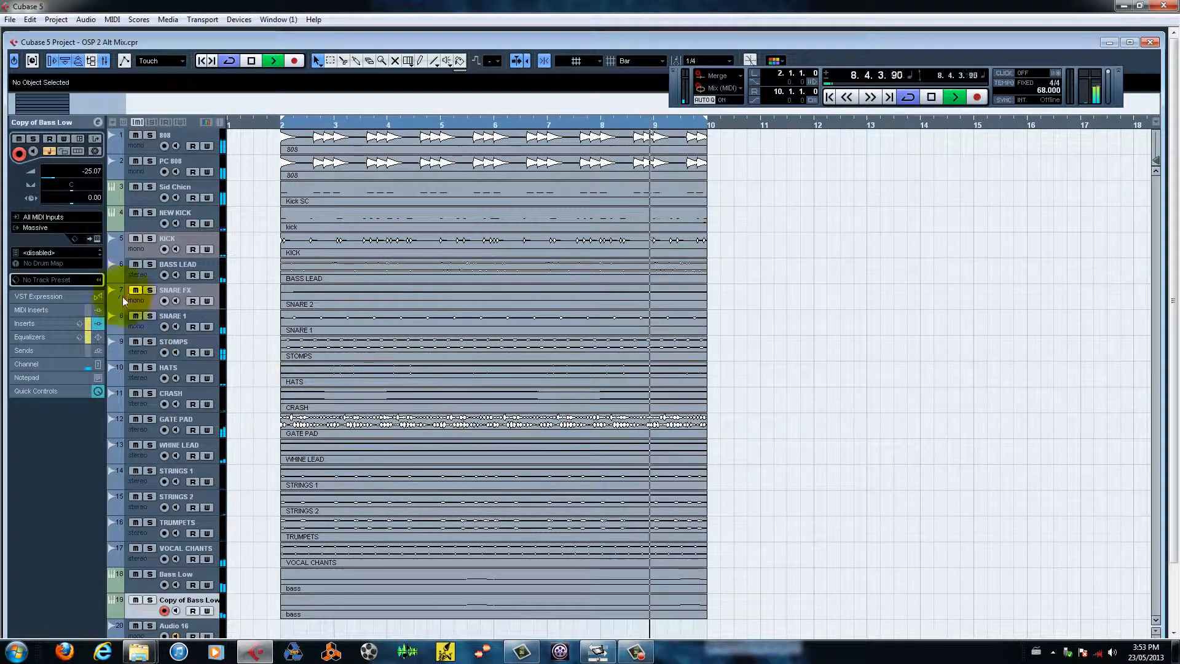
Step: Mute the BASS LEAD track while the full mix plays and shift the floating transport panel slightly
click(139, 267)
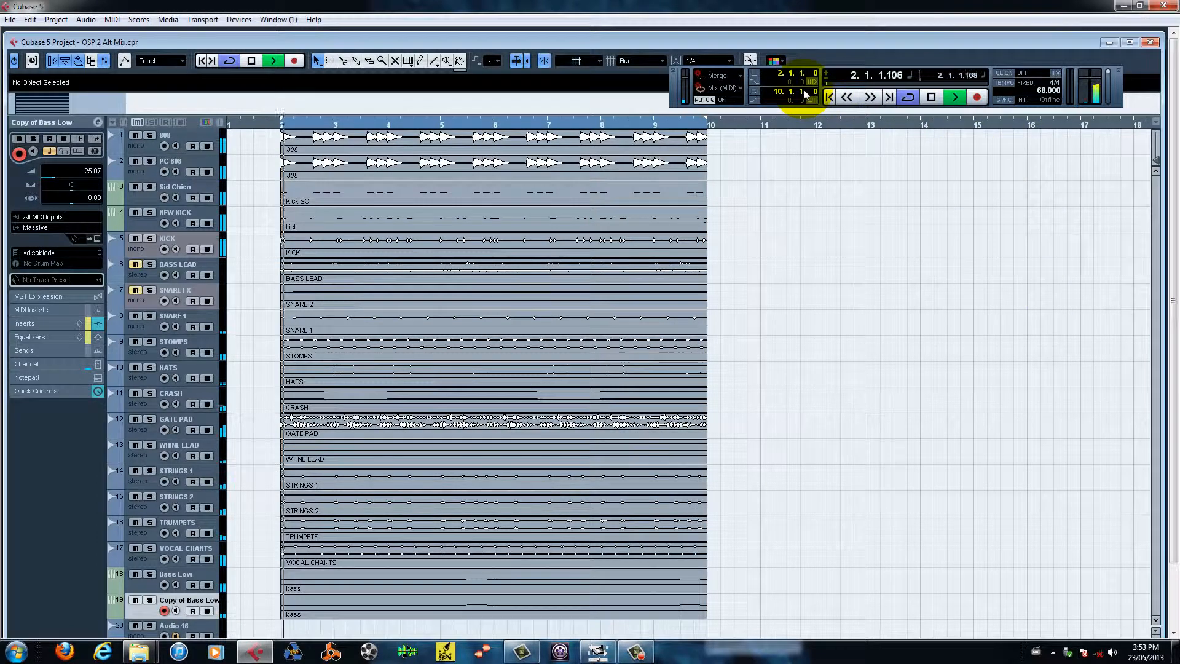
drag(815, 68, 830, 79)
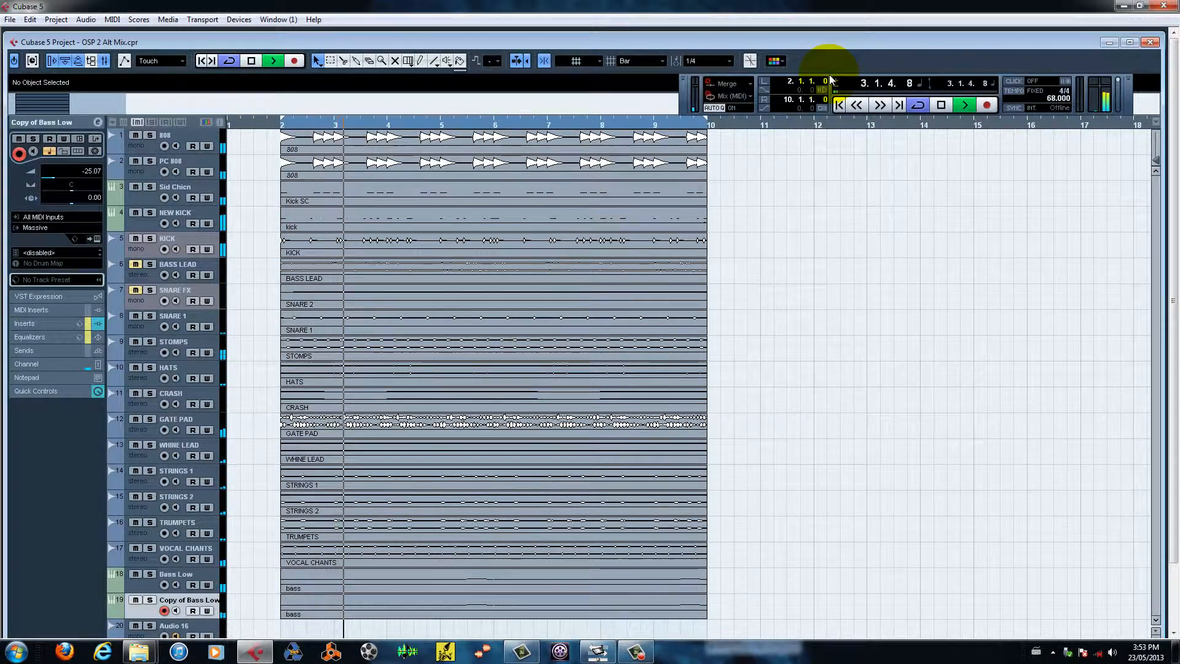